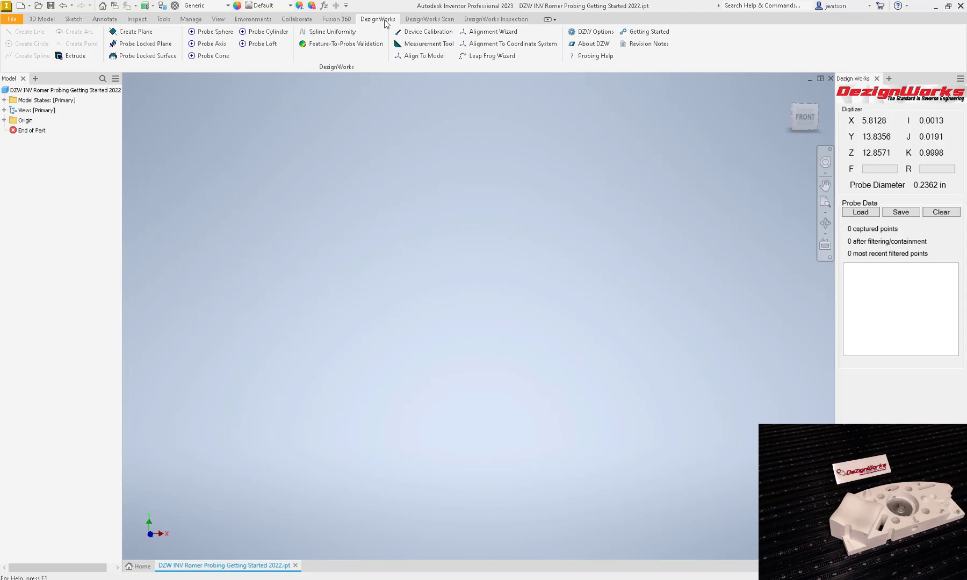
left_click(423, 20)
left_click(471, 20)
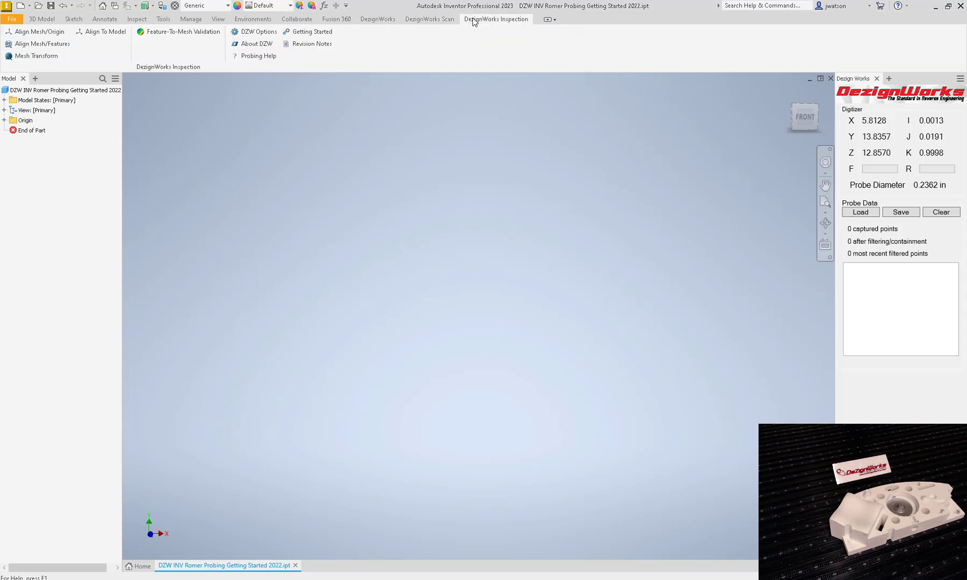
left_click(383, 22)
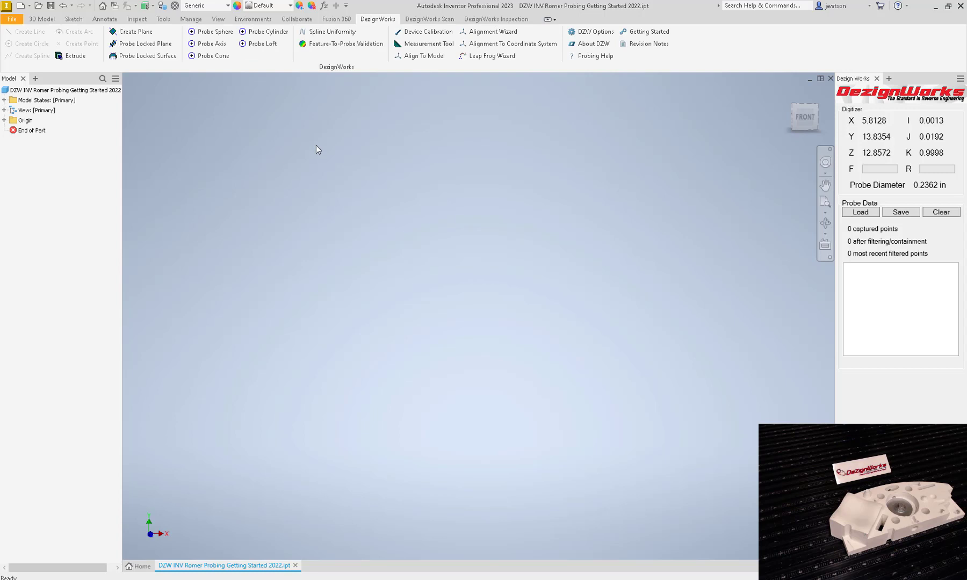
left_click(75, 21)
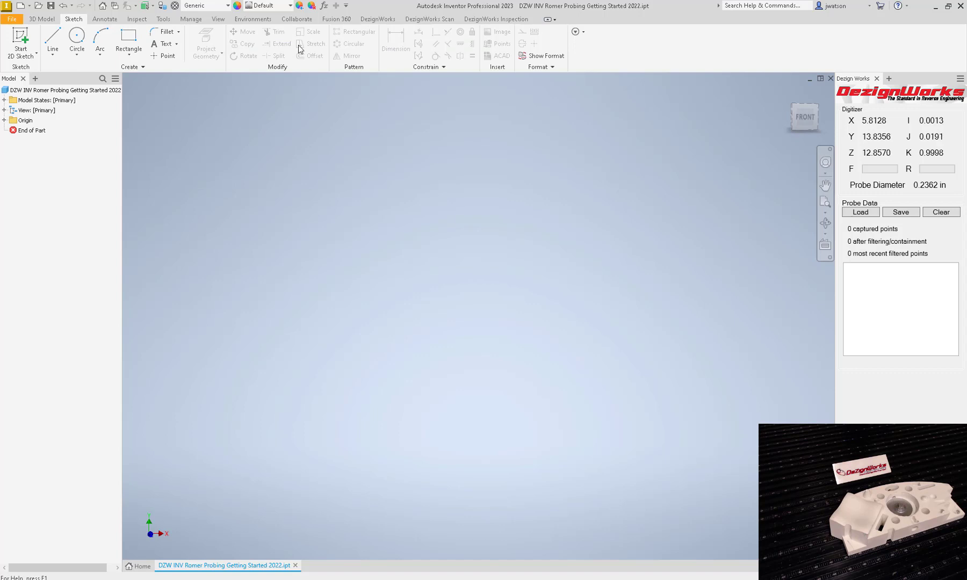
left_click(385, 21)
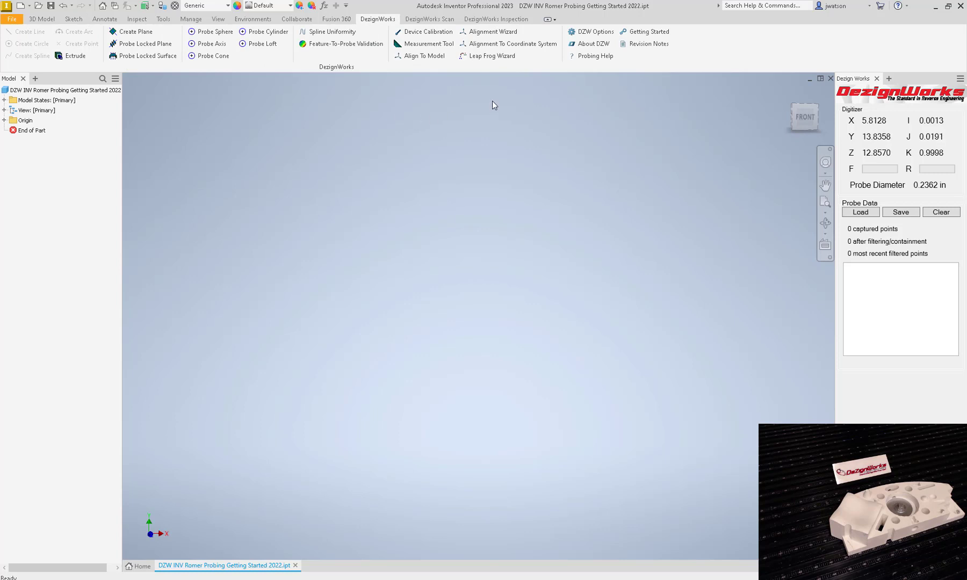
Review the digitizer, sound and advanced settings in the DezignWorks options, then save and close them.
left_click(591, 32)
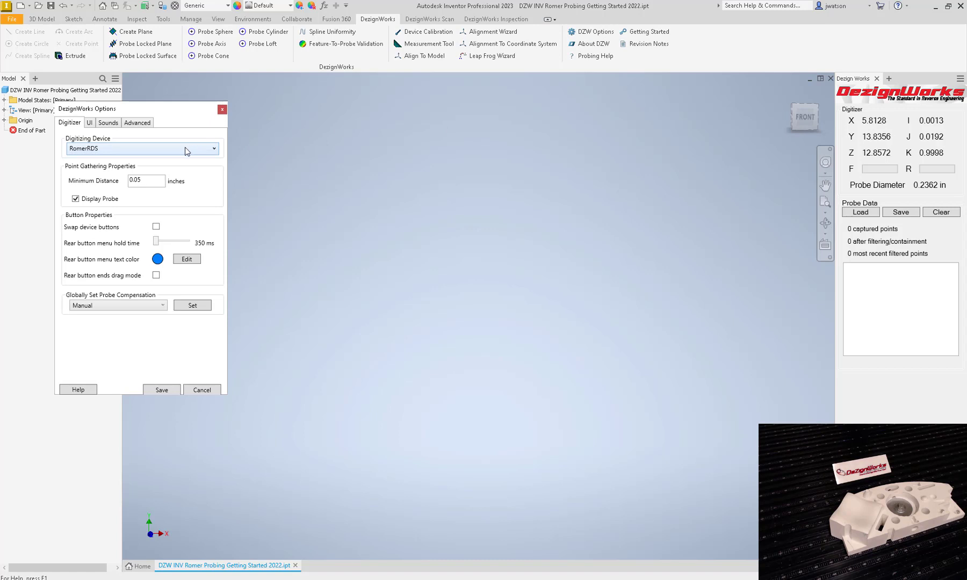
left_click(138, 123)
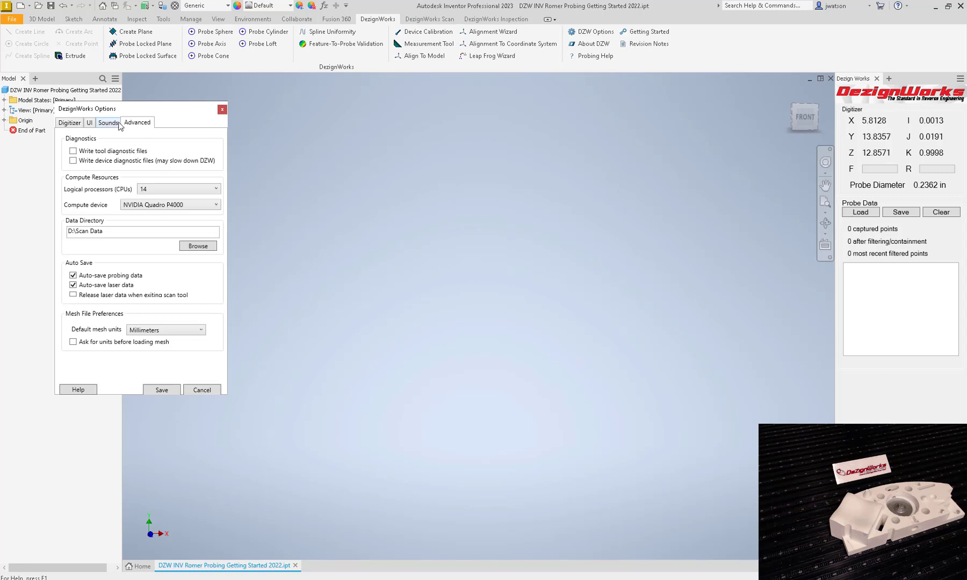
left_click(114, 125)
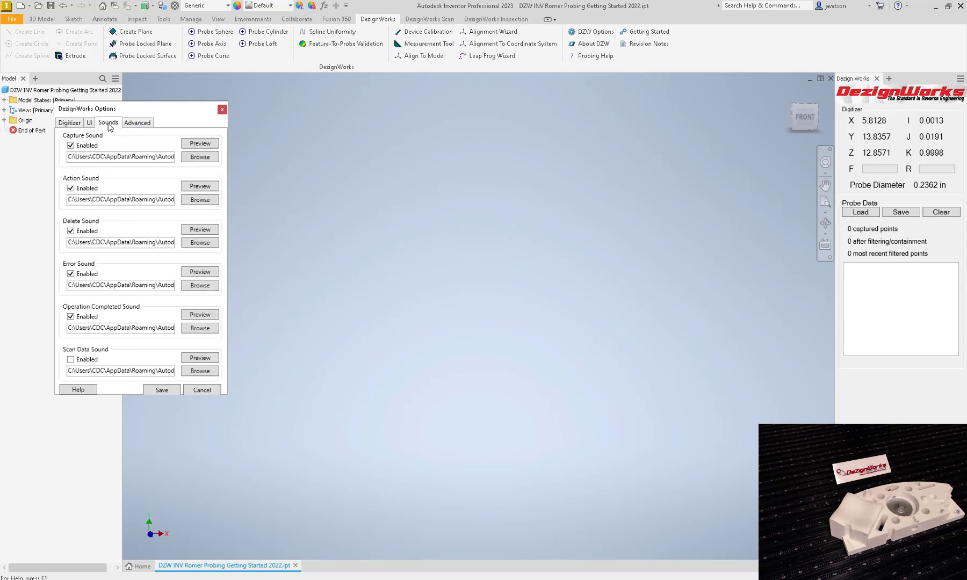
left_click(138, 125)
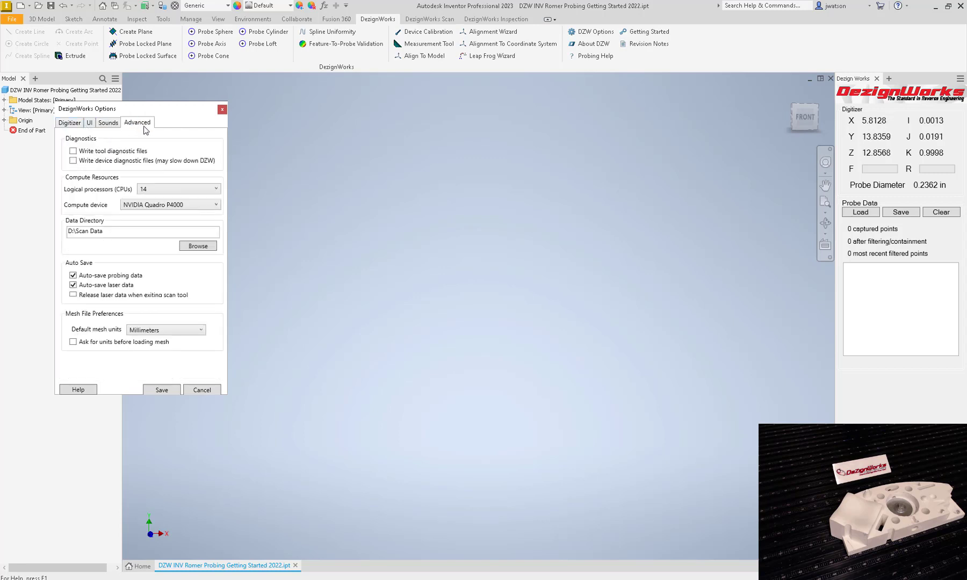
left_click(163, 391)
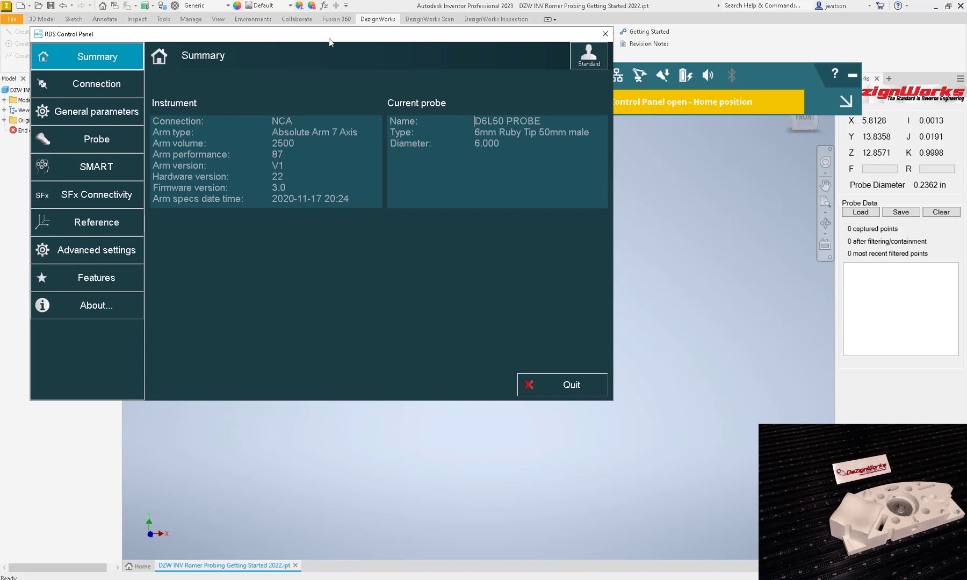
Examine the arm's connection, general, probe, SMART, SFx, advanced, feature and system information pages in the RDS Control Panel, then quit and minimize RDS.
left_click_drag(329, 37, 419, 130)
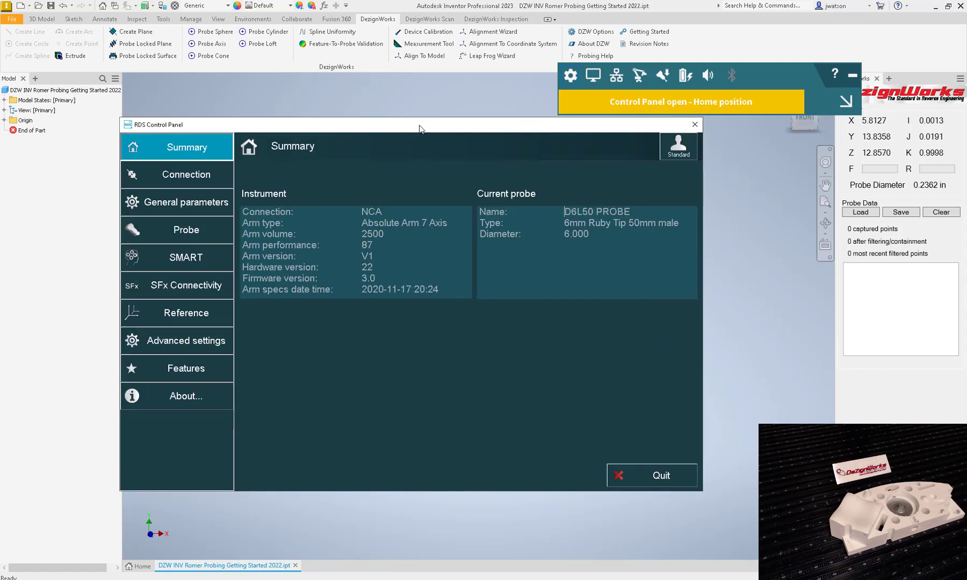
left_click(200, 177)
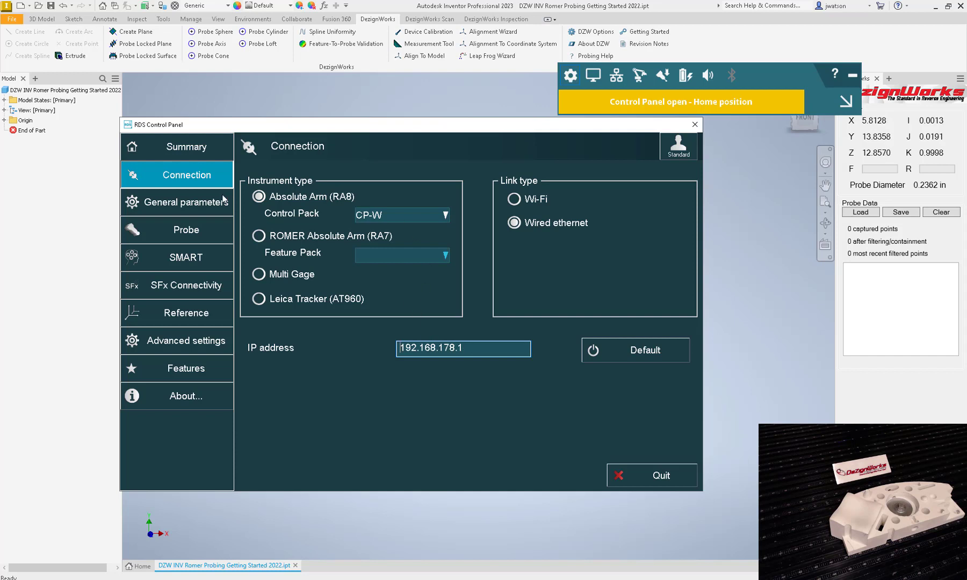
left_click(203, 203)
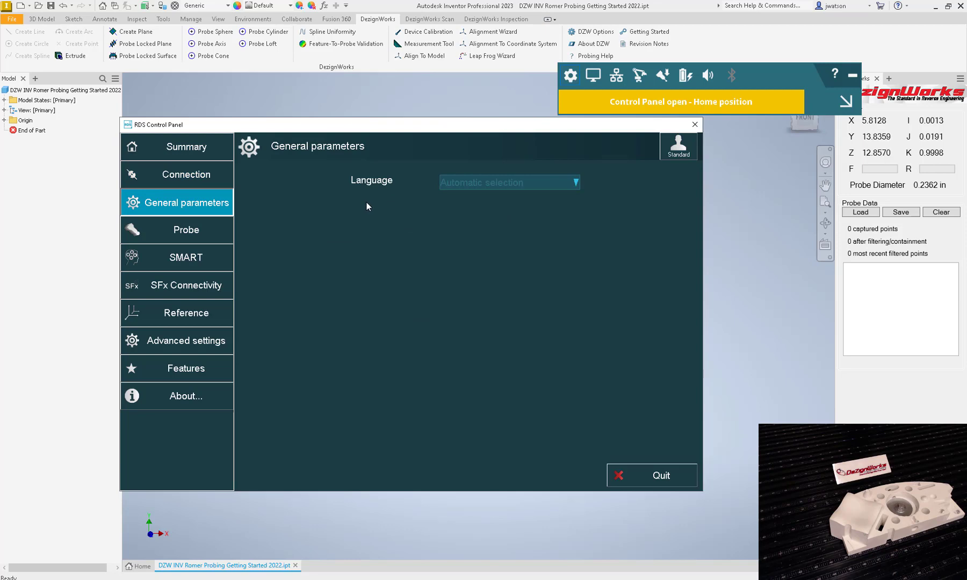
left_click(190, 231)
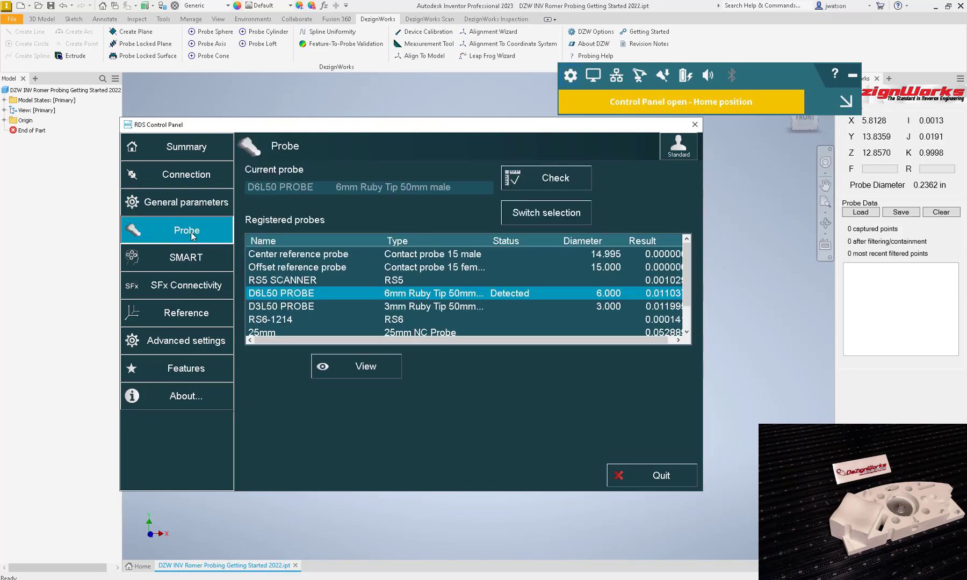
left_click(192, 261)
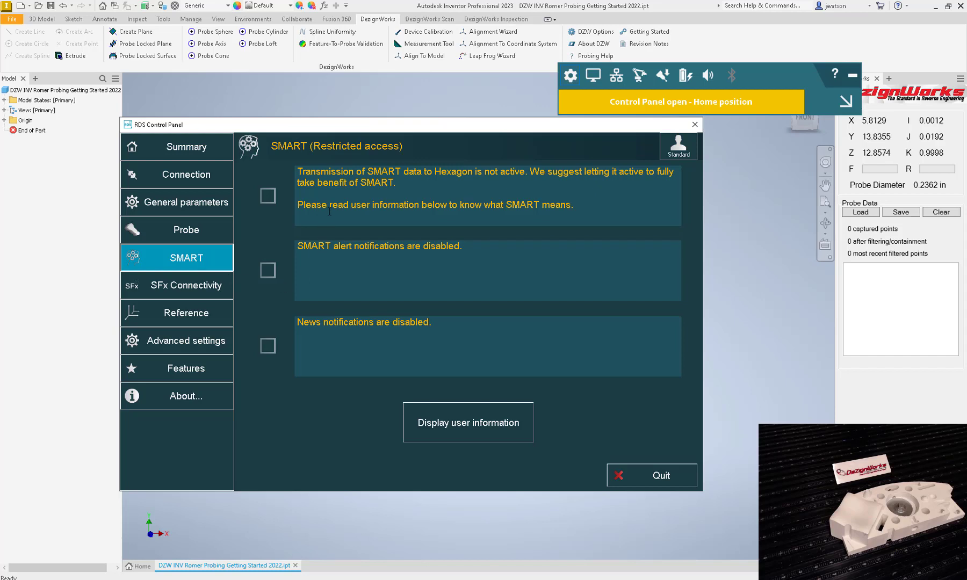
left_click(194, 290)
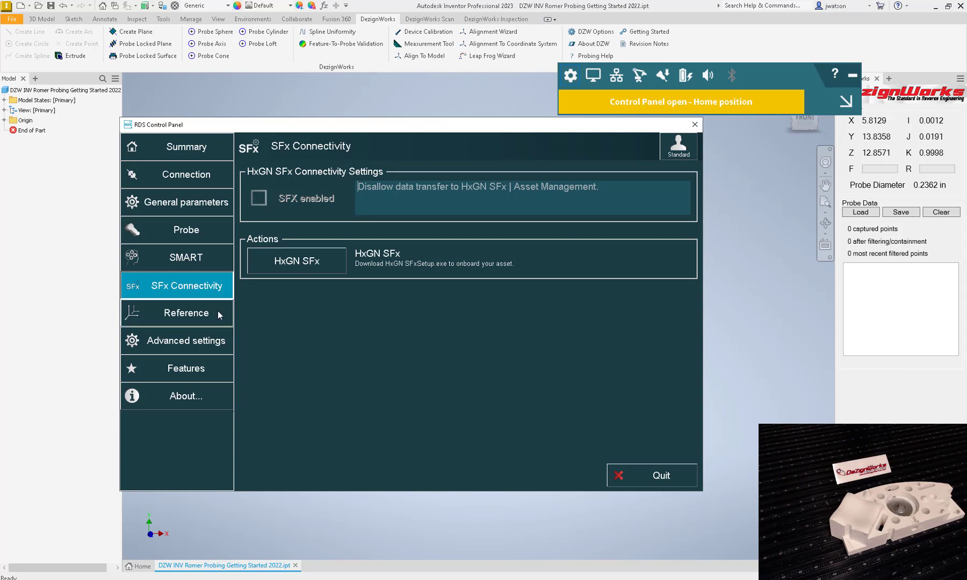
left_click(219, 345)
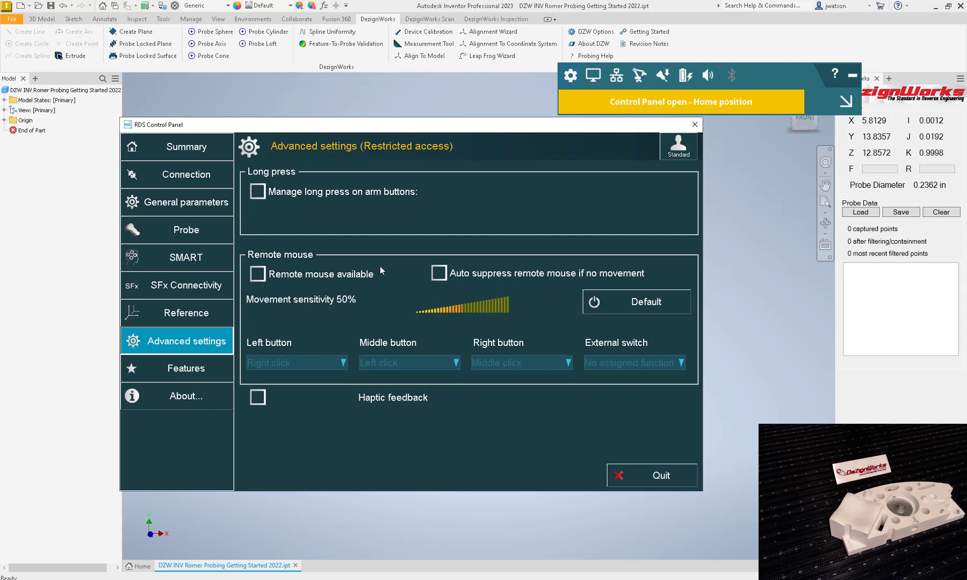
left_click(208, 369)
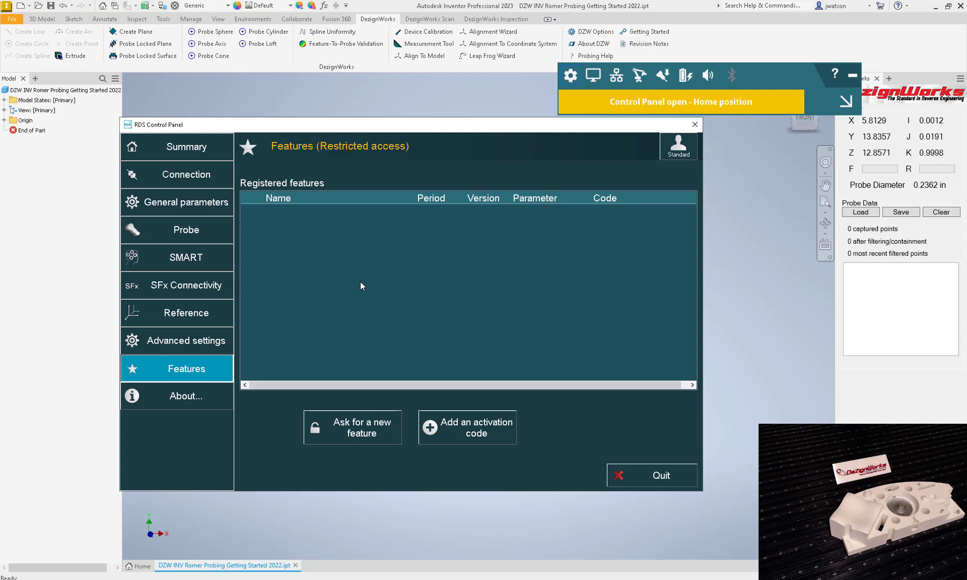
left_click(195, 403)
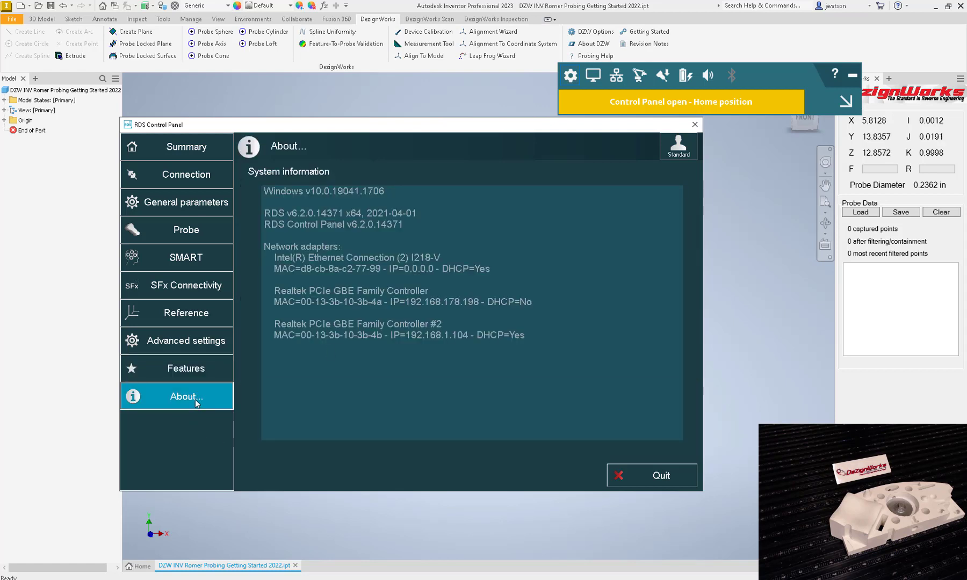
left_click(219, 344)
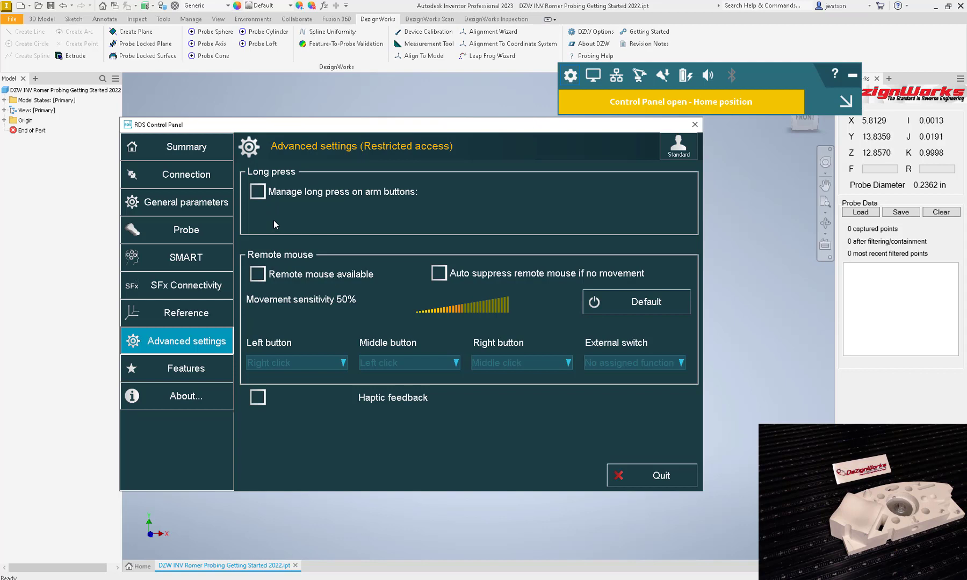
left_click(643, 476)
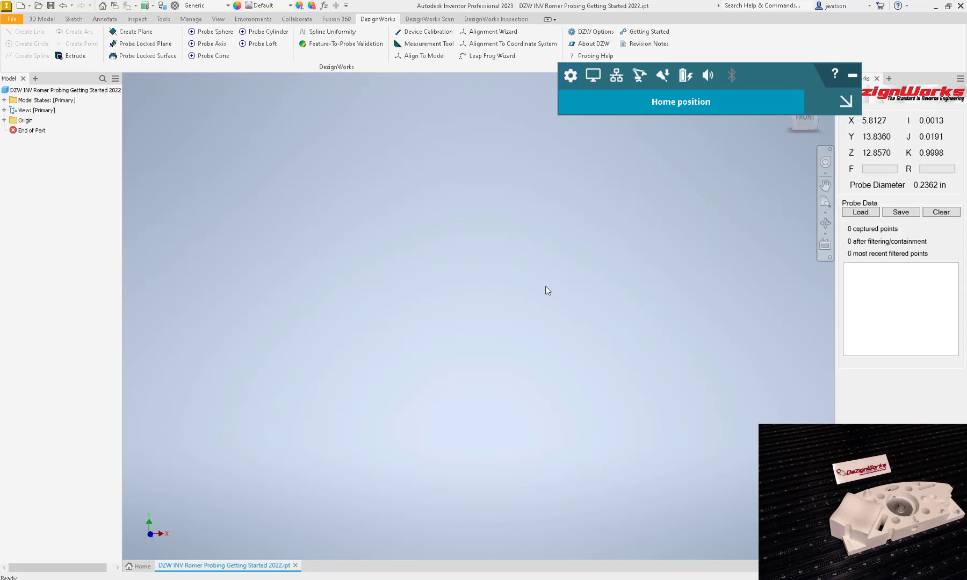
left_click(853, 78)
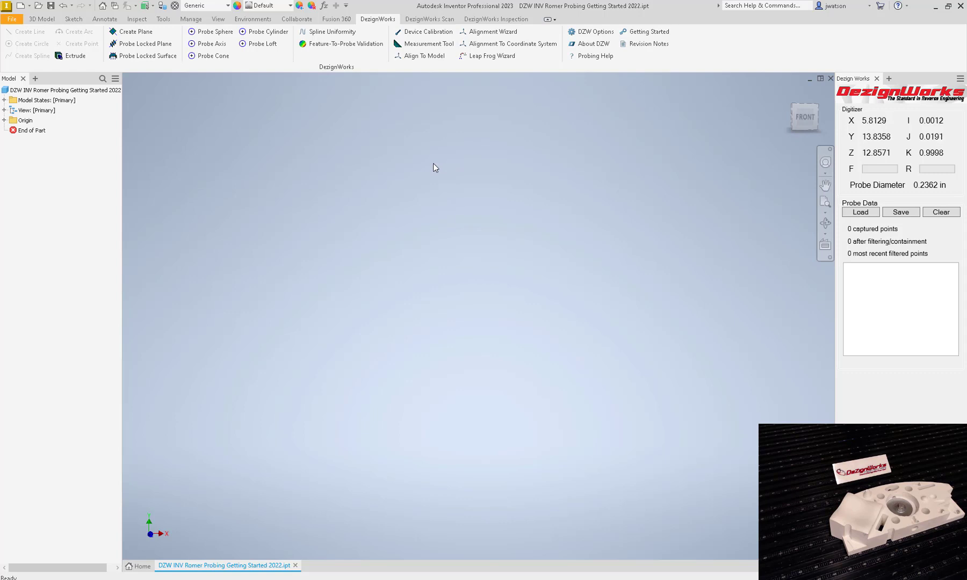
Select the origin's XY Plane and start the DezignWorks Alignment Wizard to align the digitizer to the part.
left_click(3, 120)
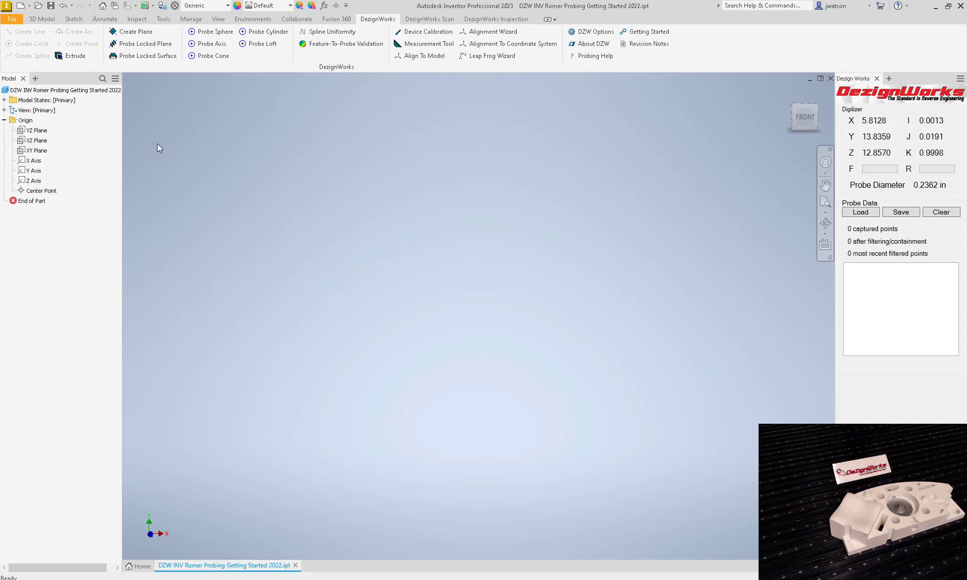
left_click(44, 155)
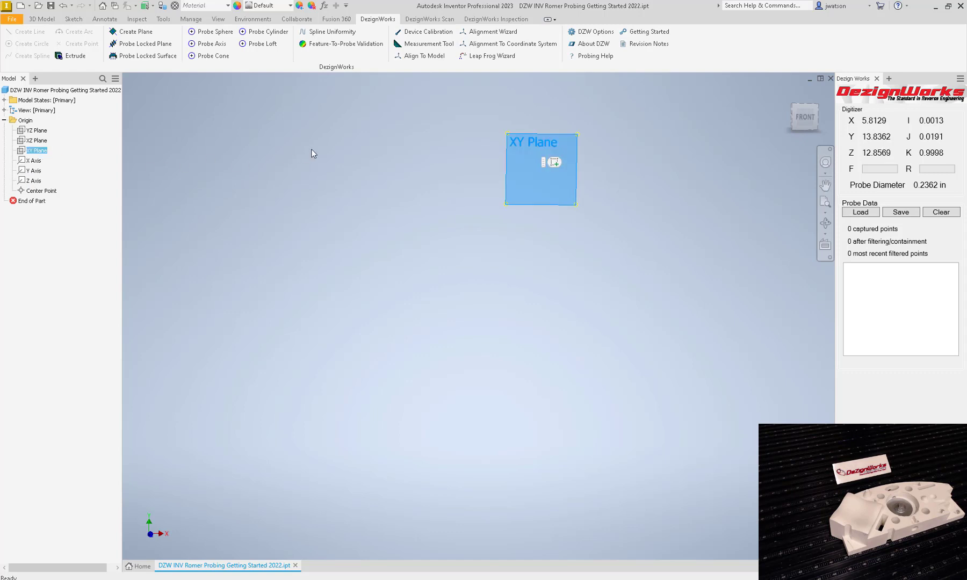
left_click(491, 32)
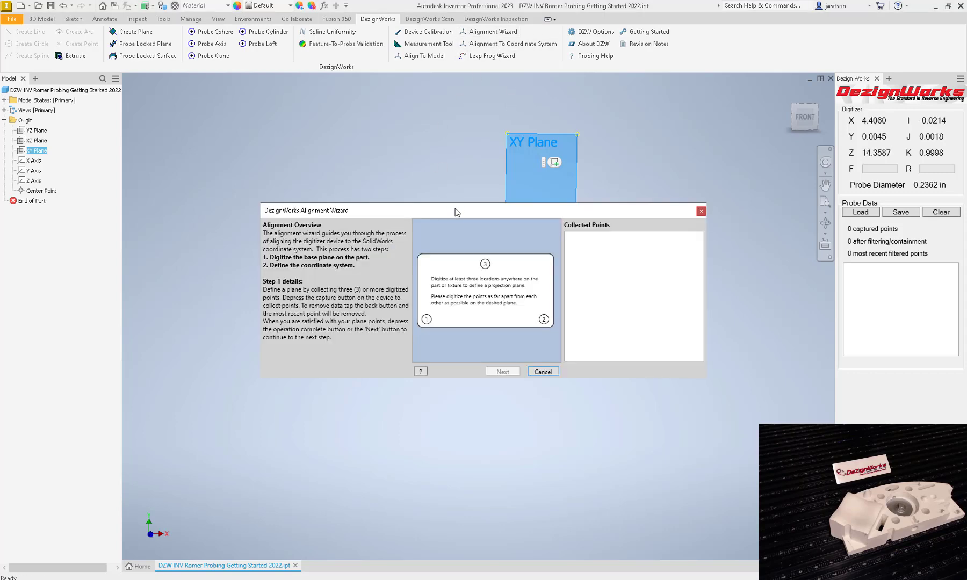
left_click_drag(455, 212, 450, 284)
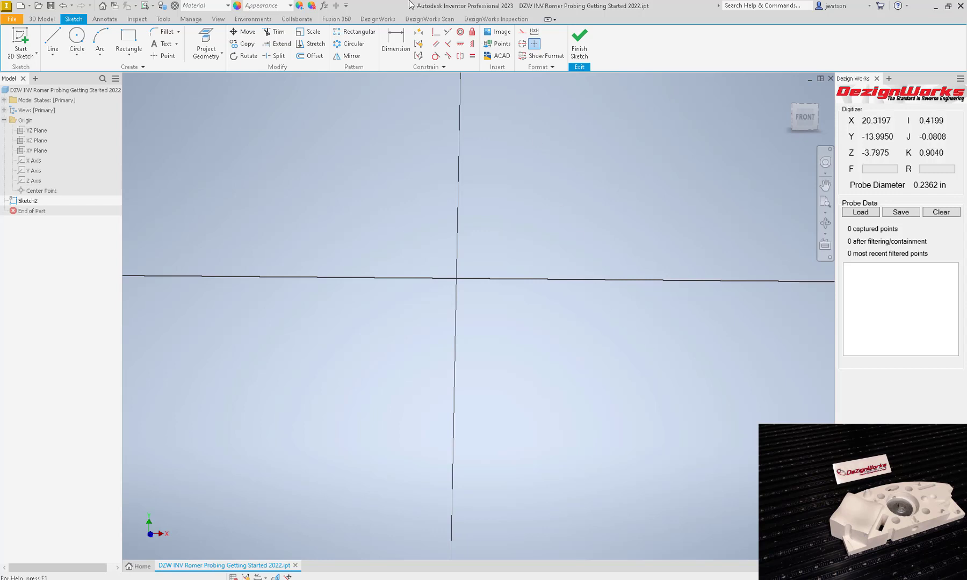
Probe a line along the horizontal axis of the sketch with manual compensation and relations set to None.
left_click(383, 22)
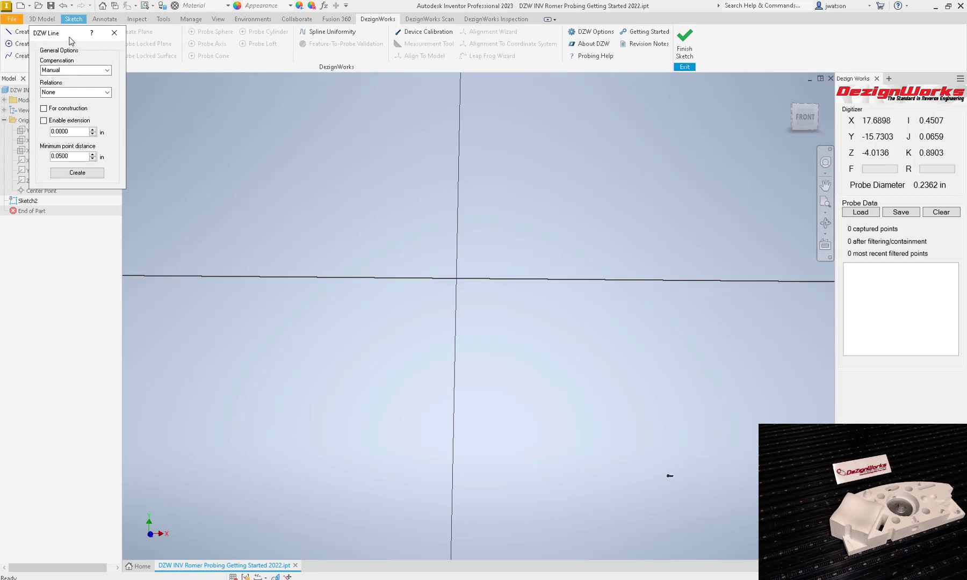
left_click_drag(71, 41, 57, 248)
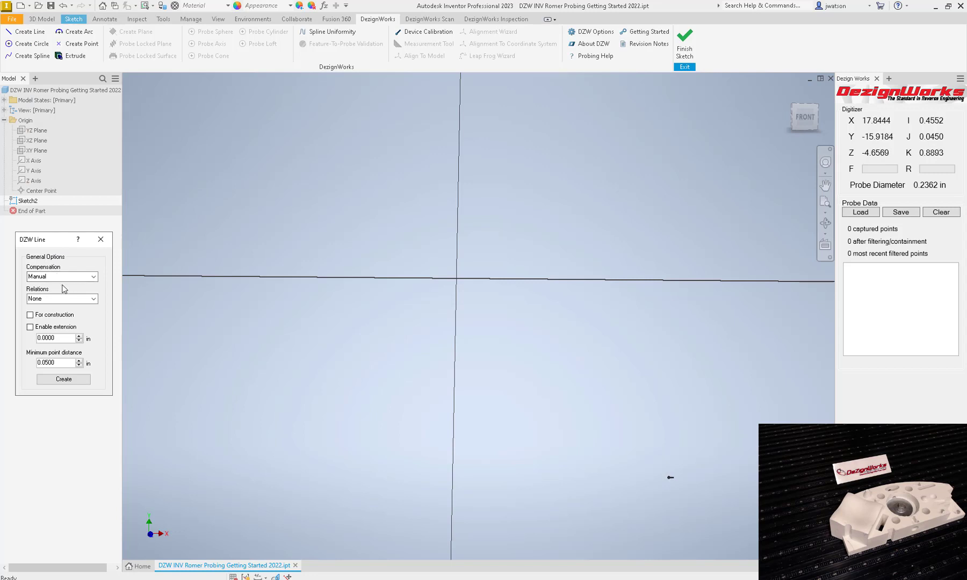
left_click(94, 300)
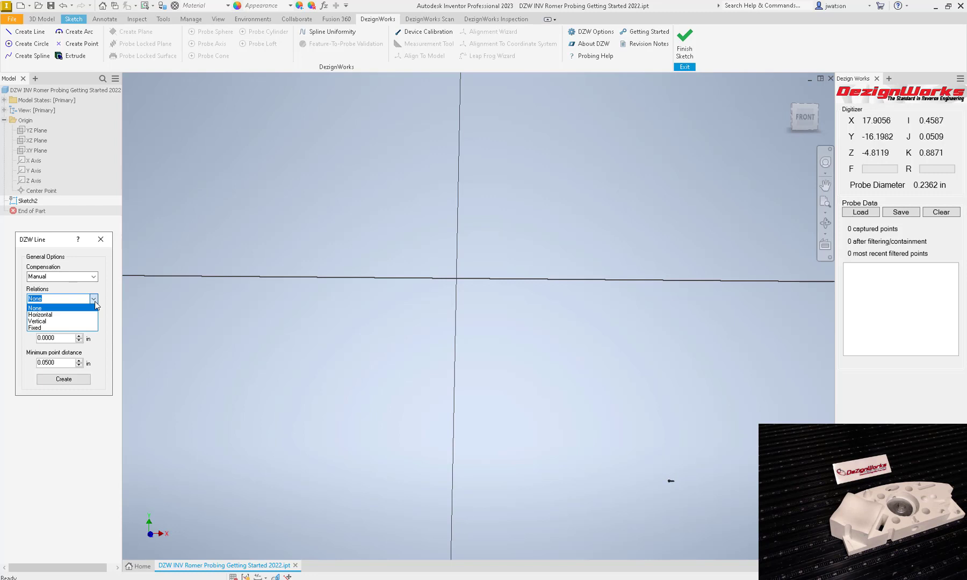
left_click(83, 310)
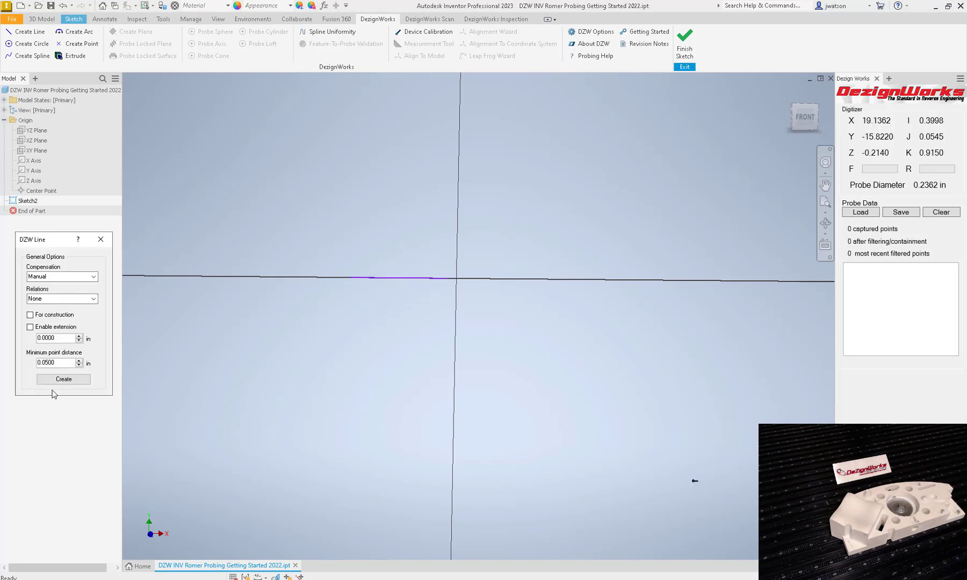
scroll(338, 319, "up", 4)
scroll(338, 335, "down", 10)
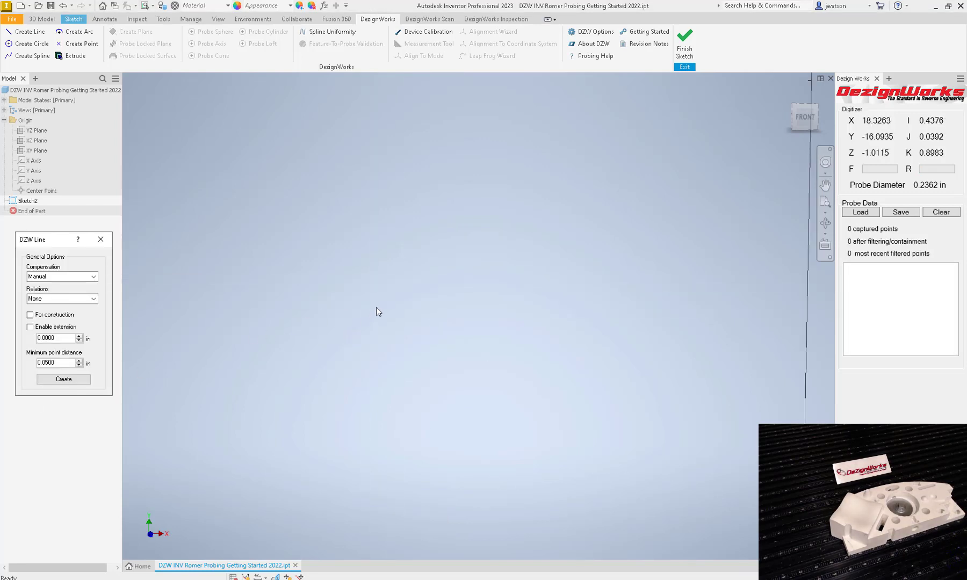
scroll(395, 310, "up", 7)
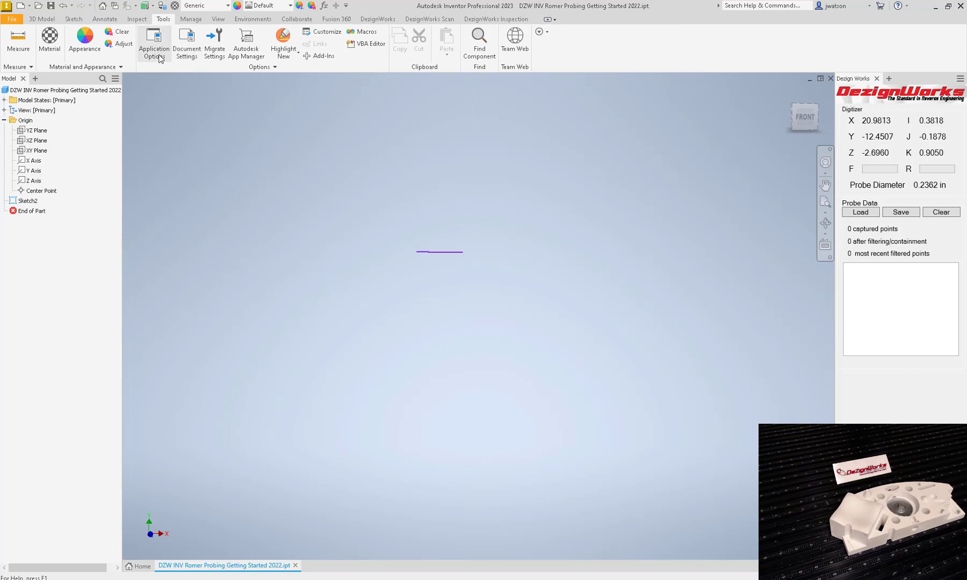
Turn off minor grid lines and axes in the sketch display options and apply the change.
left_click(154, 51)
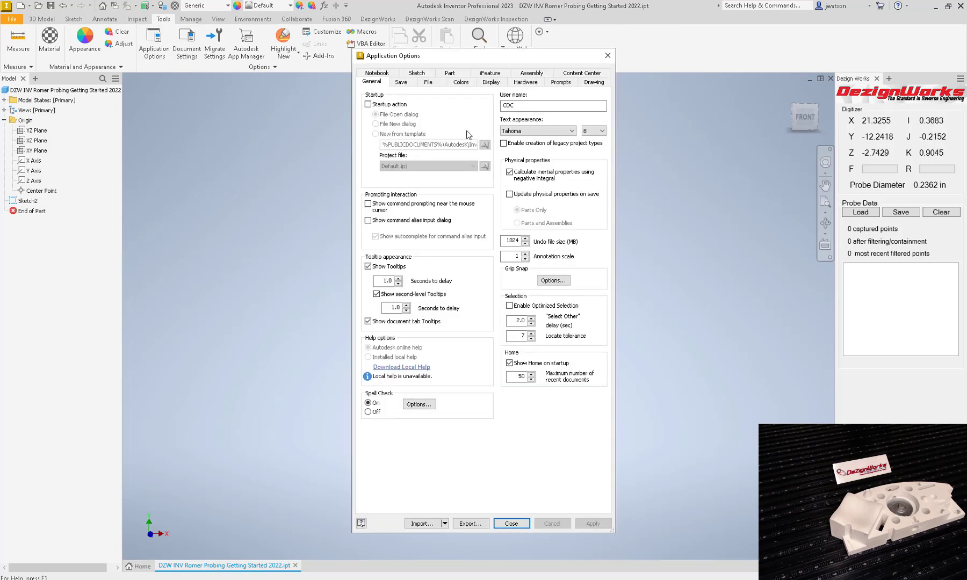
left_click(422, 75)
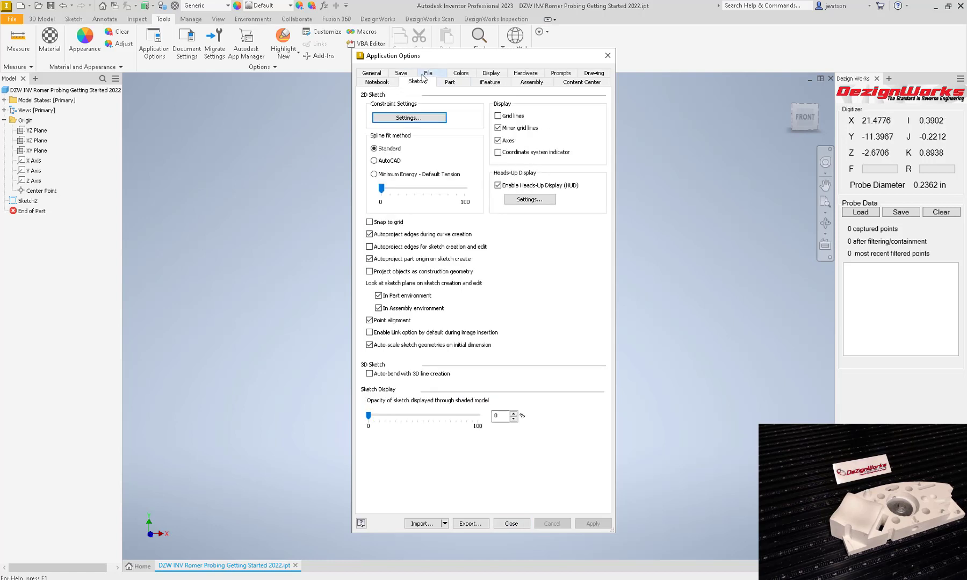
left_click(498, 128)
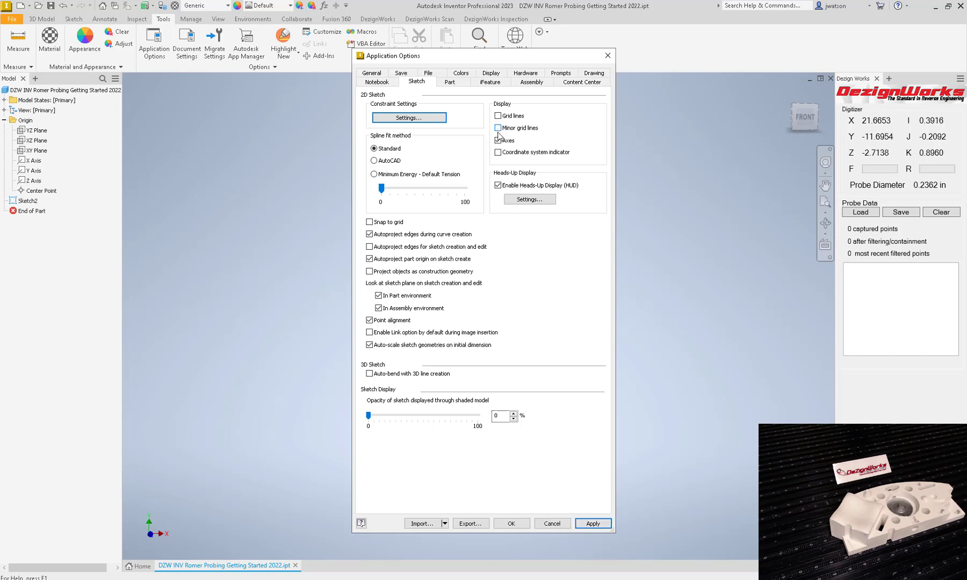
left_click(498, 141)
left_click(591, 524)
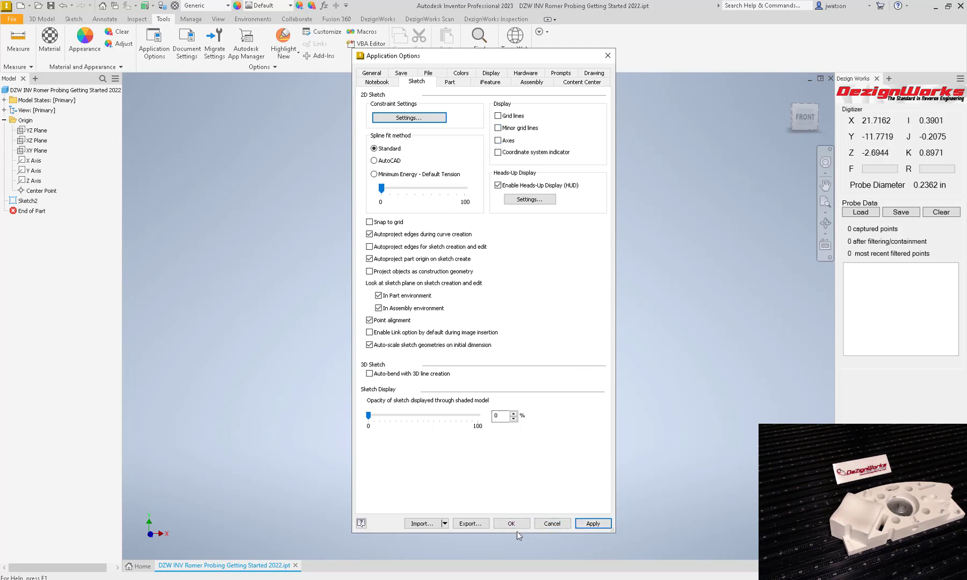
Reopen Sketch2 for editing and probe four straight end edges of the outline as lines with Manual compensation and relations set to None.
left_click(513, 523)
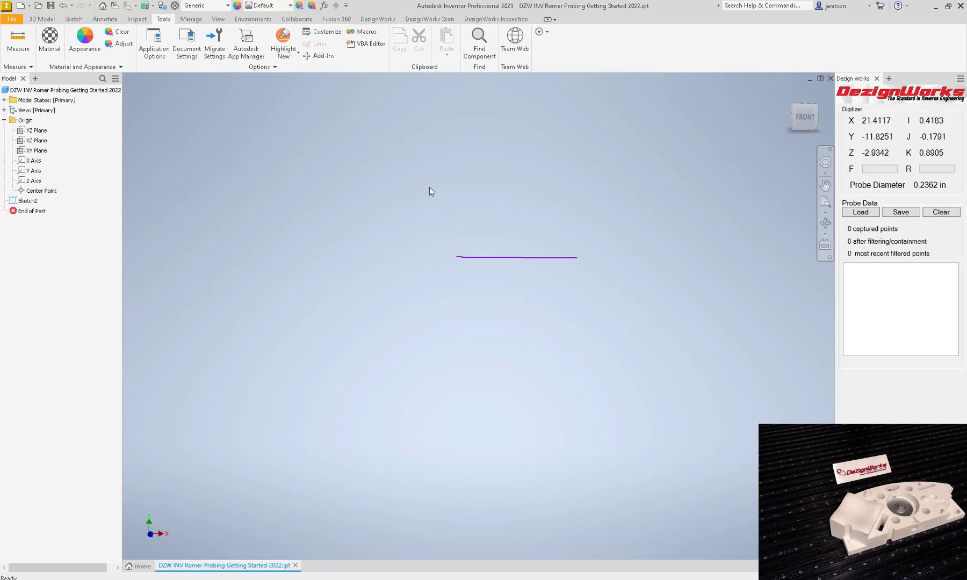
left_click(29, 201)
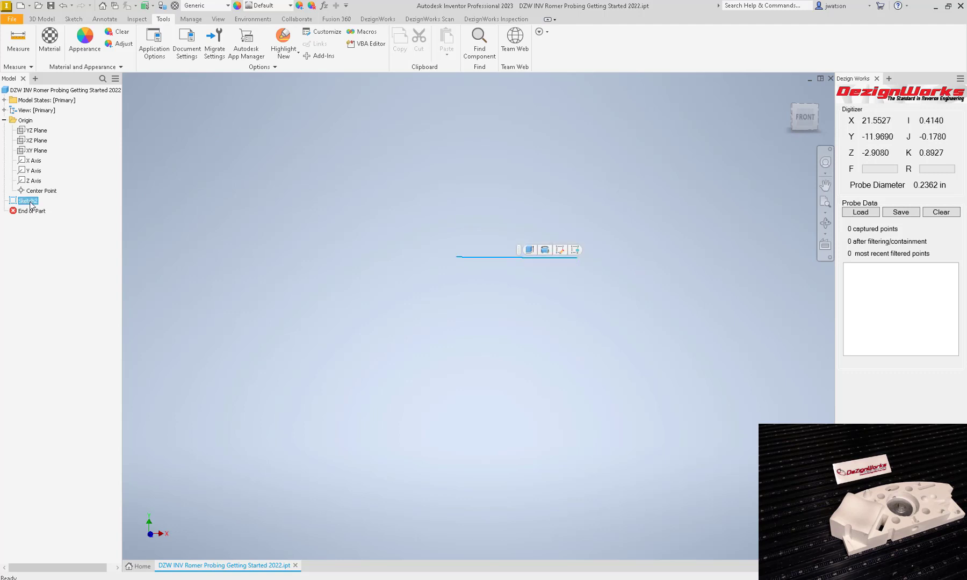
right_click(31, 204)
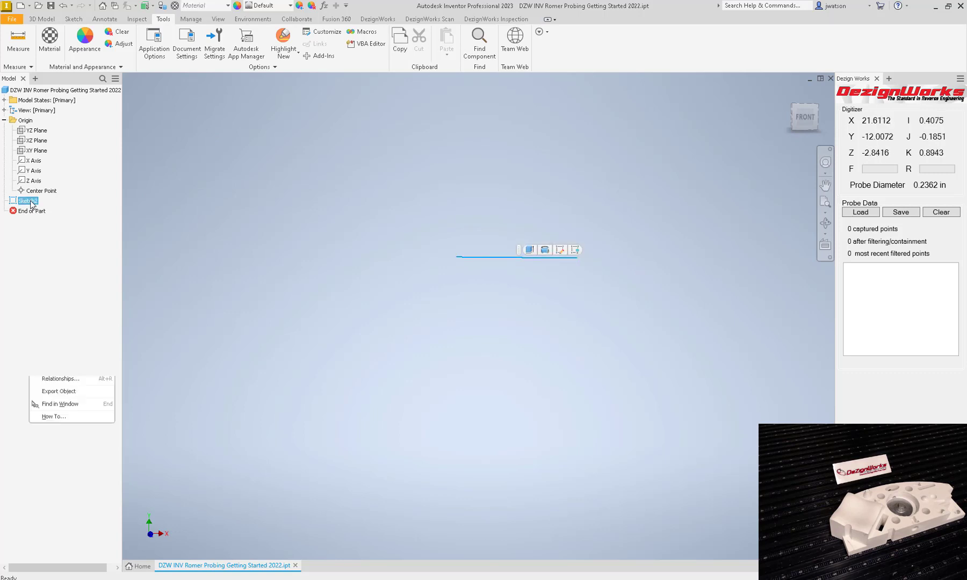
left_click(52, 246)
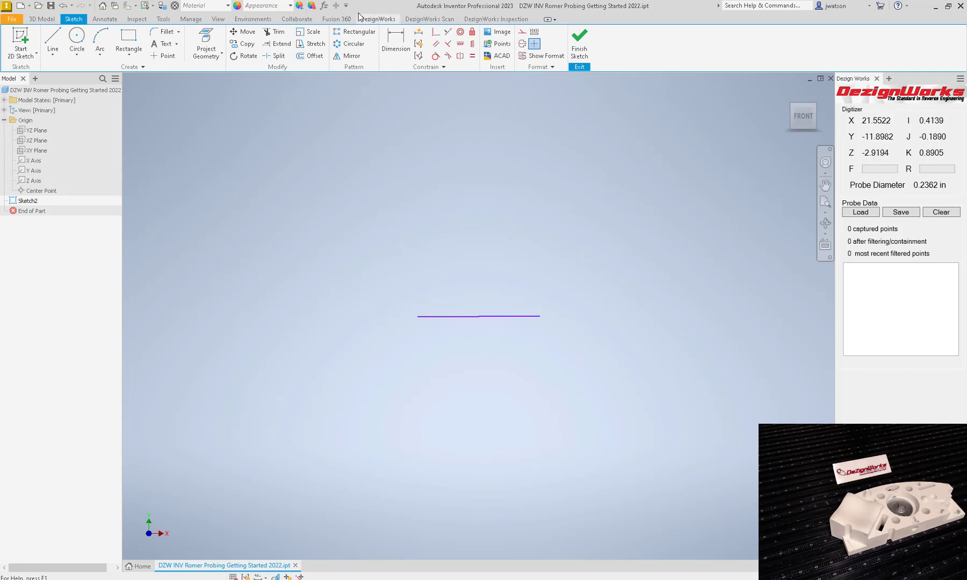
left_click(377, 19)
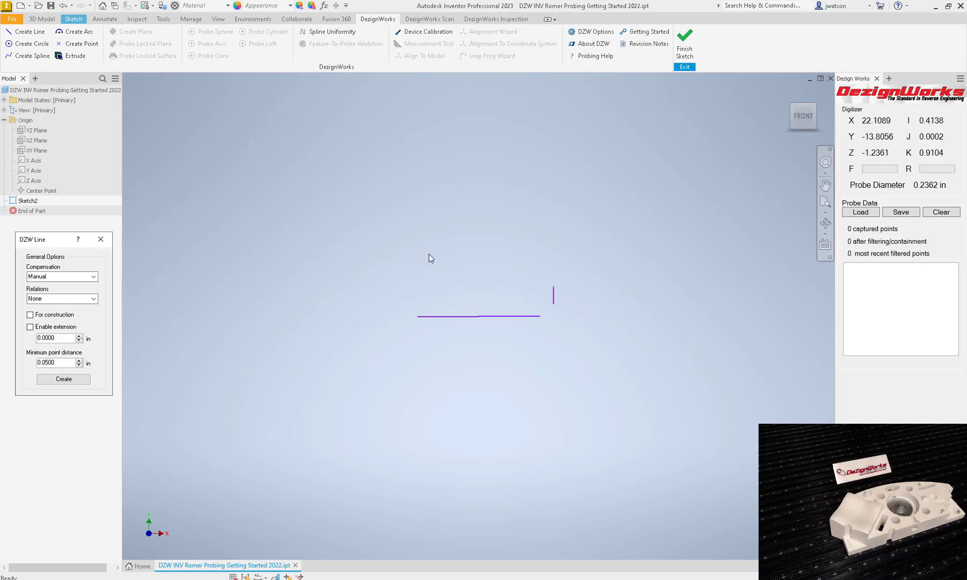
scroll(447, 255, "up", 4)
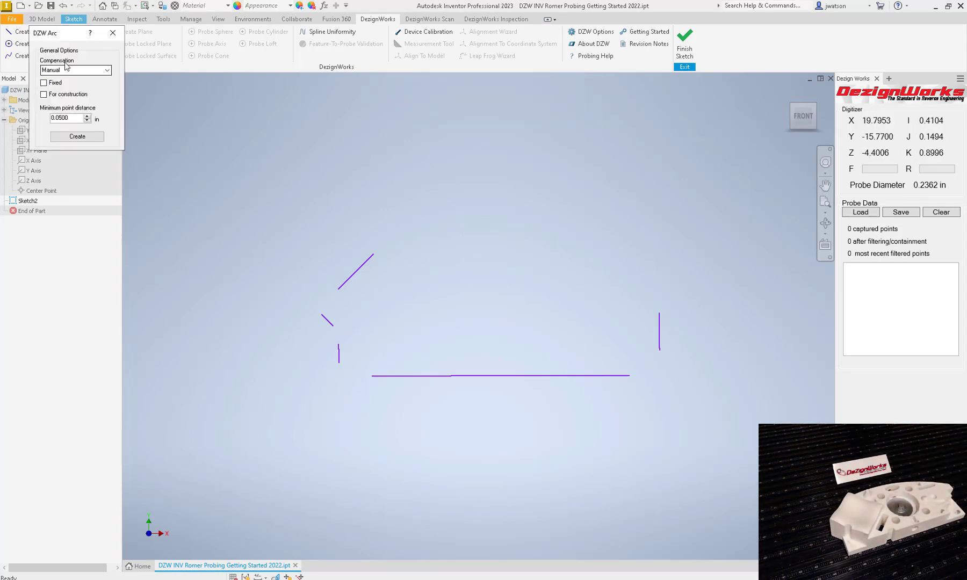
Probe the long curved edge of the outline as an arc with compensation set to Boss.
left_click_drag(70, 41, 61, 245)
left_click(98, 274)
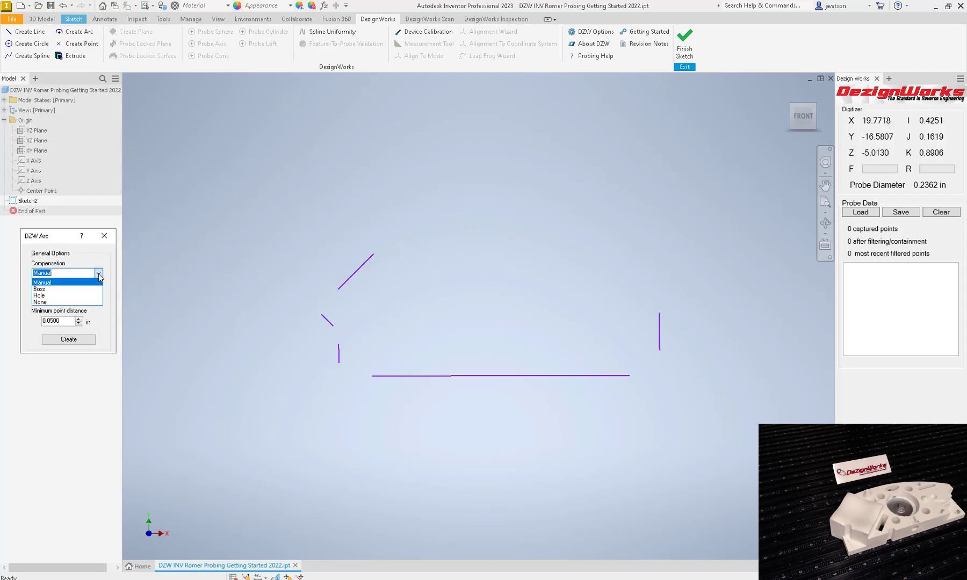
left_click(81, 289)
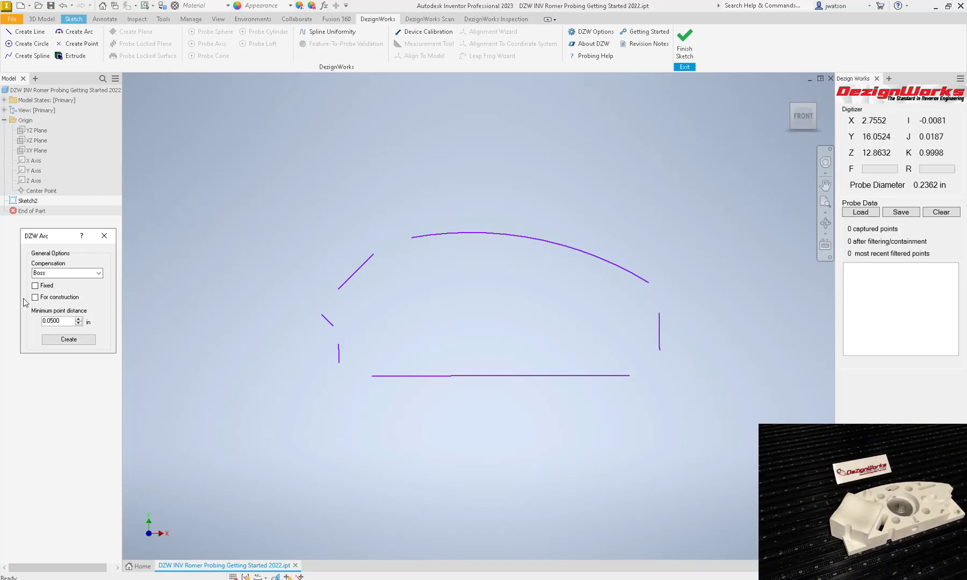
left_click(105, 235)
Extend the short vertical line in both directions and the baseline's near end so the two meet at a corner.
right_click(188, 222)
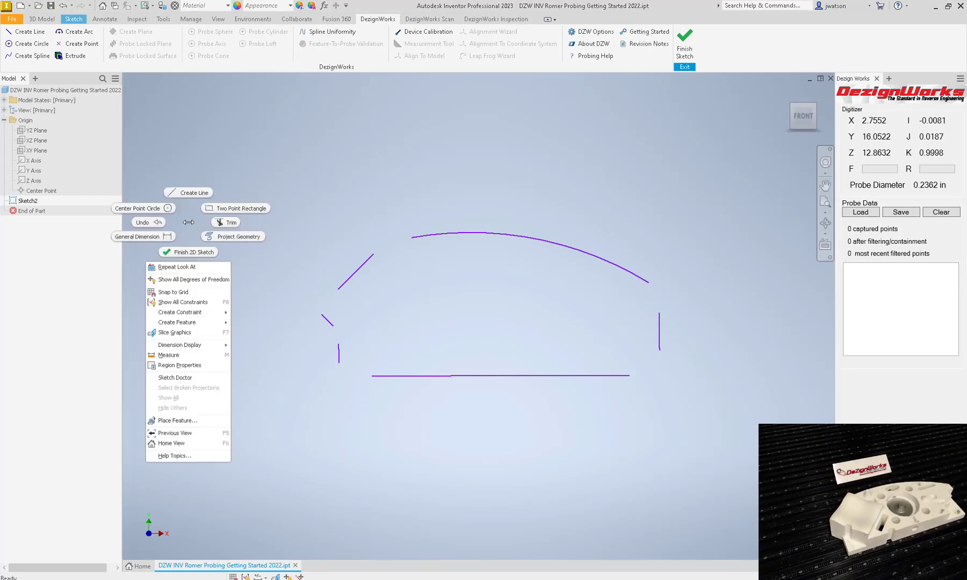
left_click(230, 226)
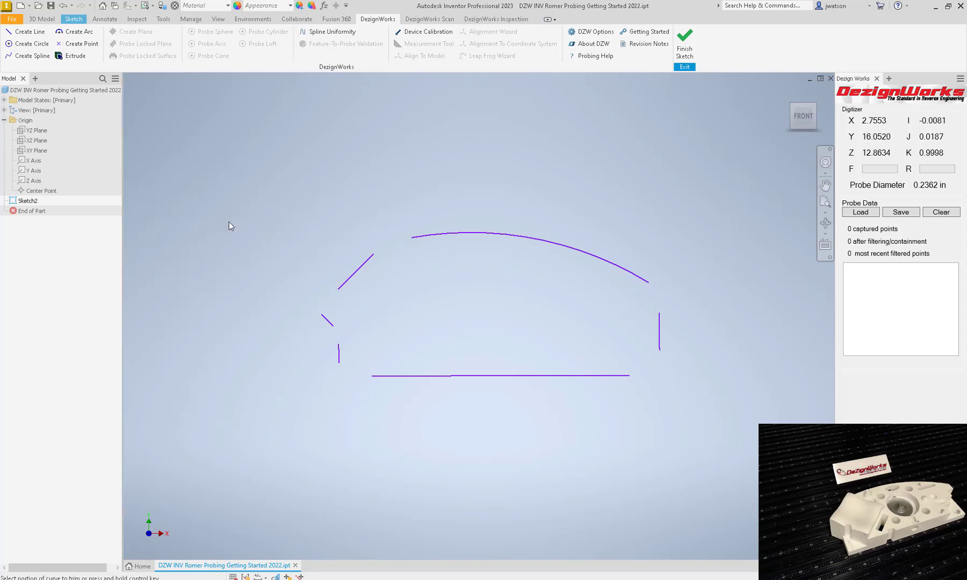
right_click(230, 225)
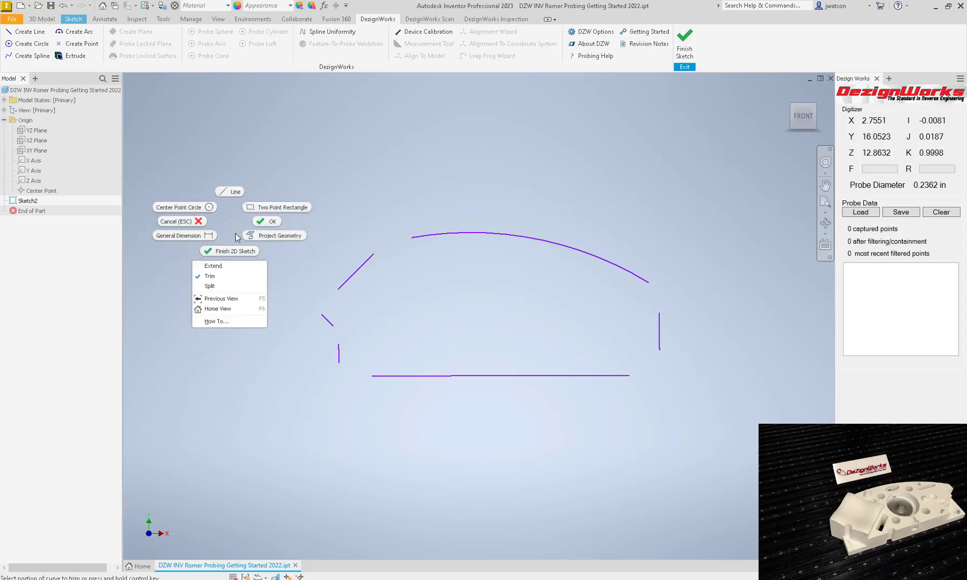
left_click(228, 266)
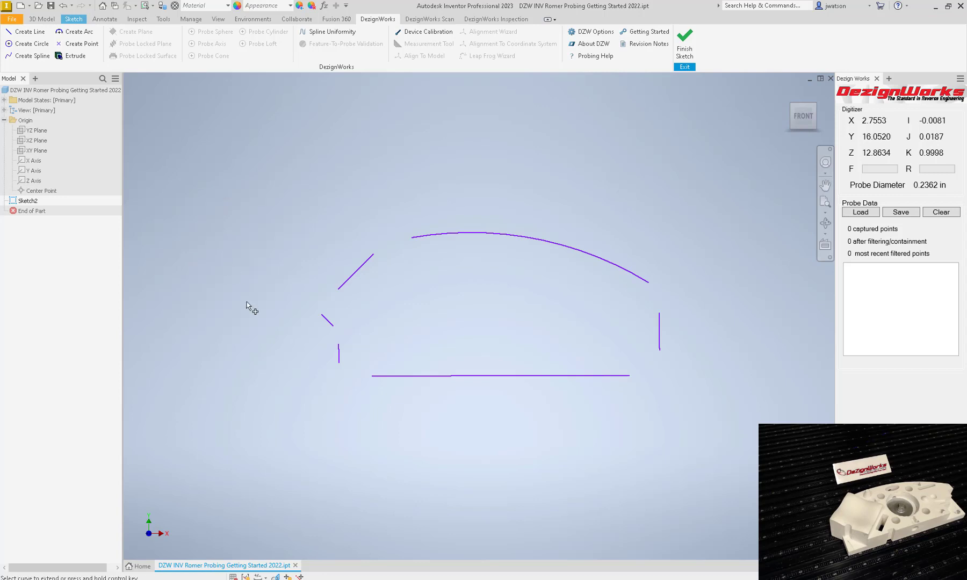
left_click(340, 352)
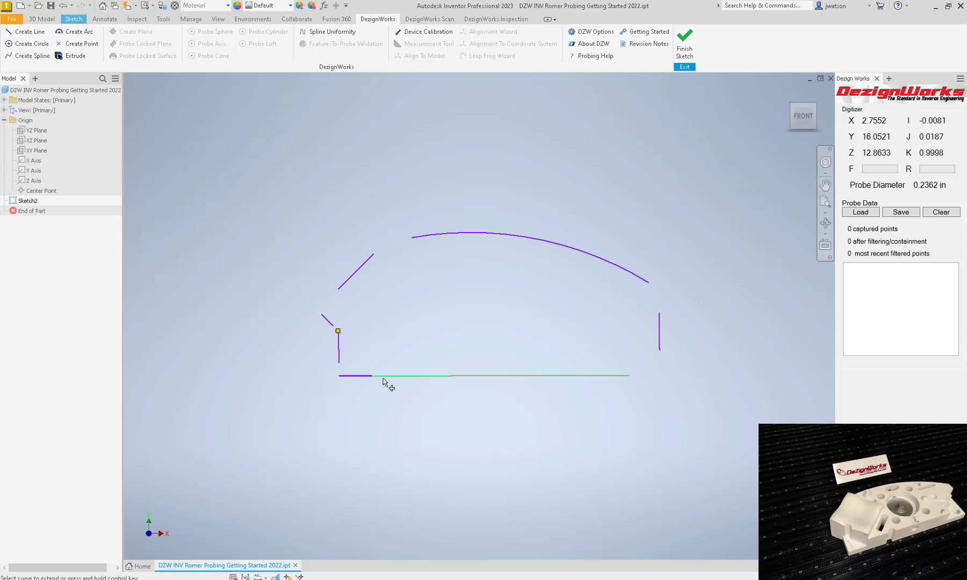
left_click(369, 378)
left_click(340, 355)
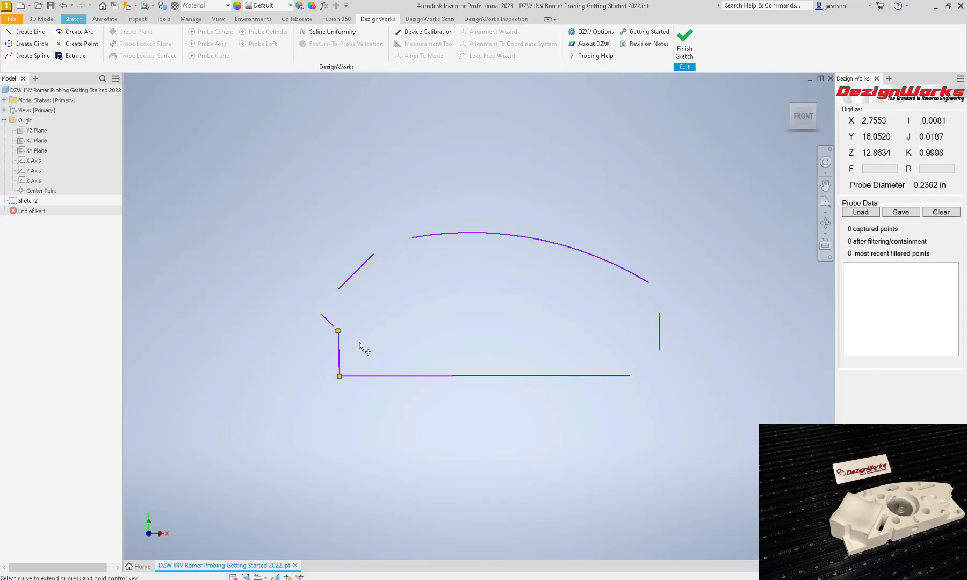
Extend both ends of the short and long diagonal lines to meet each other, the short vertical line and the arc's path.
left_click(329, 327)
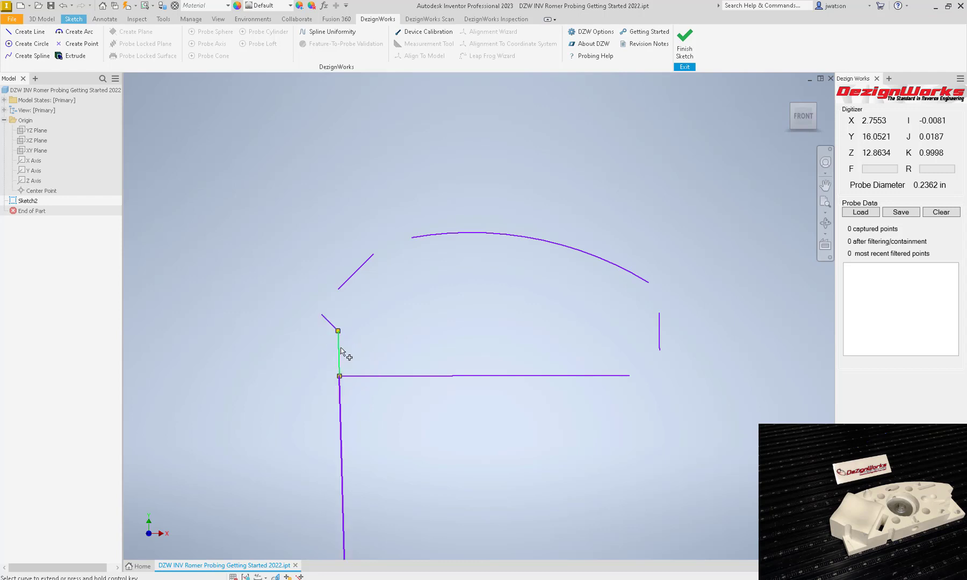
left_click(342, 287)
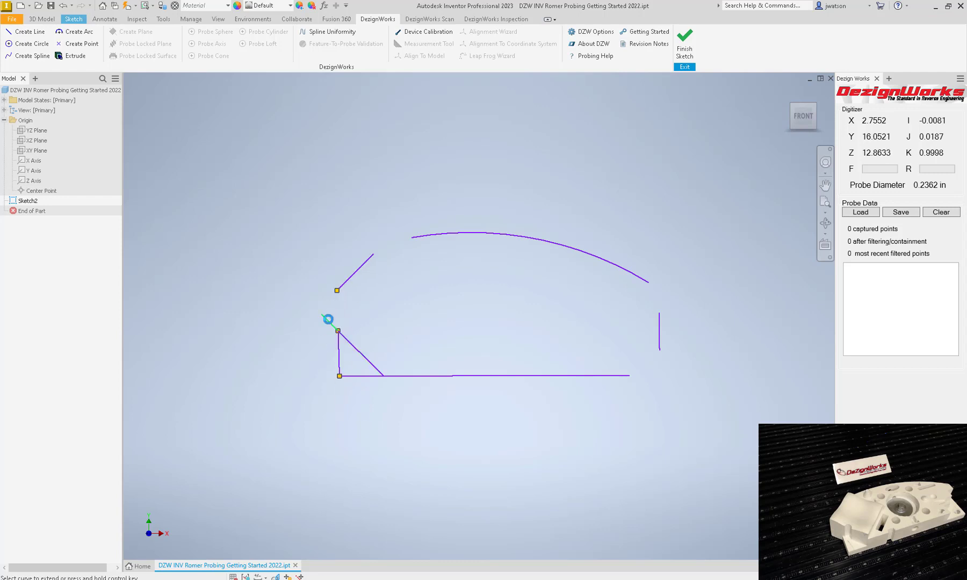
left_click(339, 287)
left_click(328, 322)
left_click(367, 272)
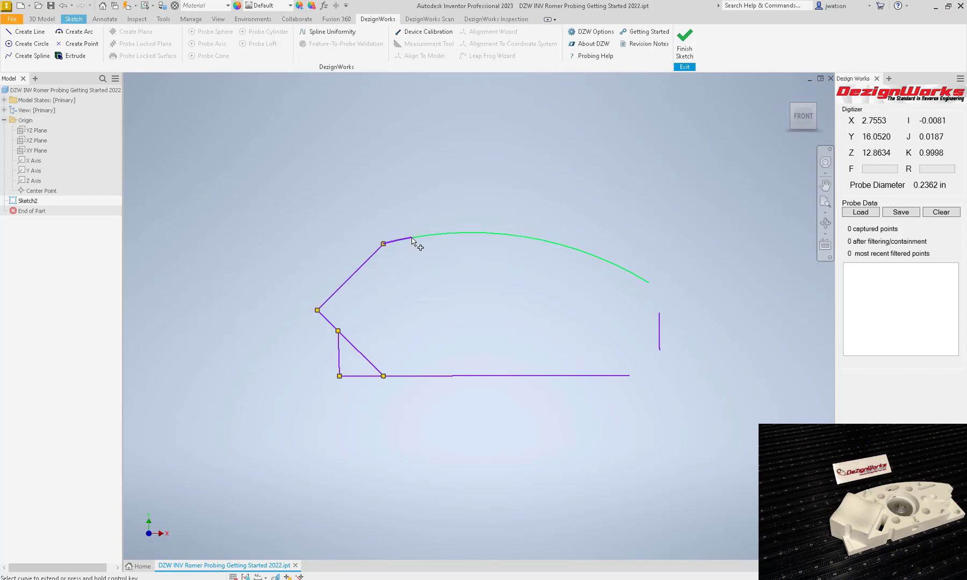
Extend the arc at both ends, the far vertical line up to the arc, and the baseline to that vertical line.
left_click(413, 240)
left_click(591, 261)
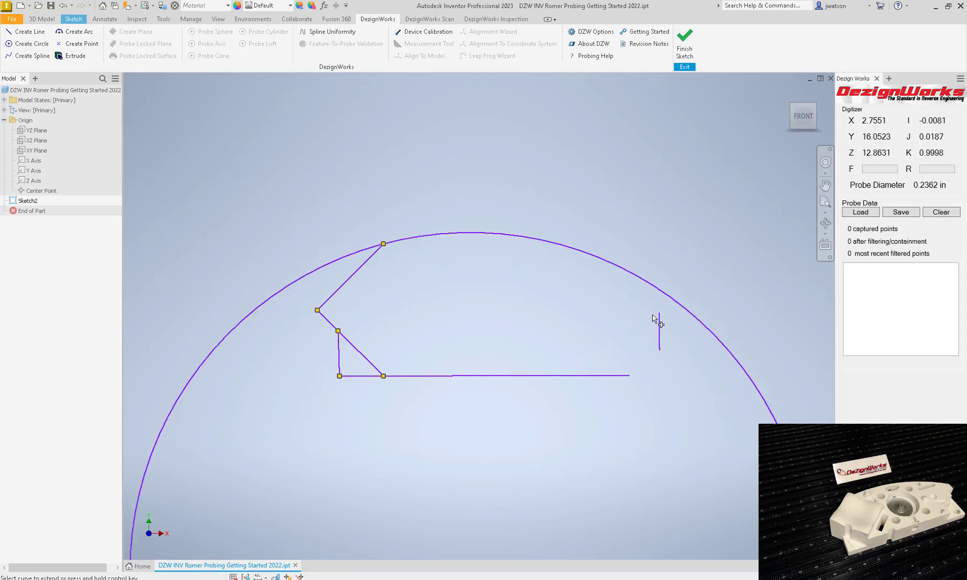
left_click(660, 329)
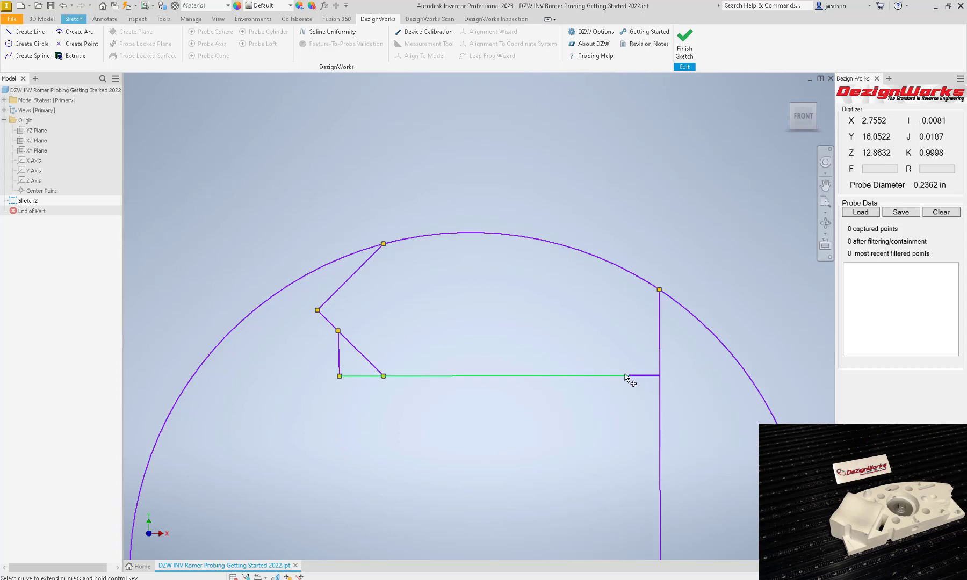
left_click(627, 376)
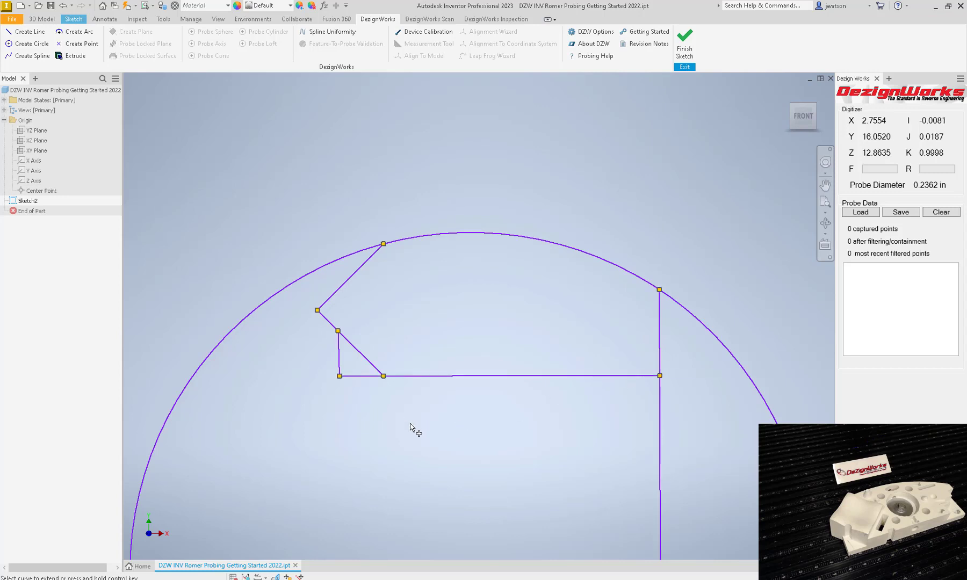
Trim the overrunning diagonal, both arc overhangs and the vertical segment below the baseline to leave a closed outline.
right_click(410, 425)
left_click(434, 453)
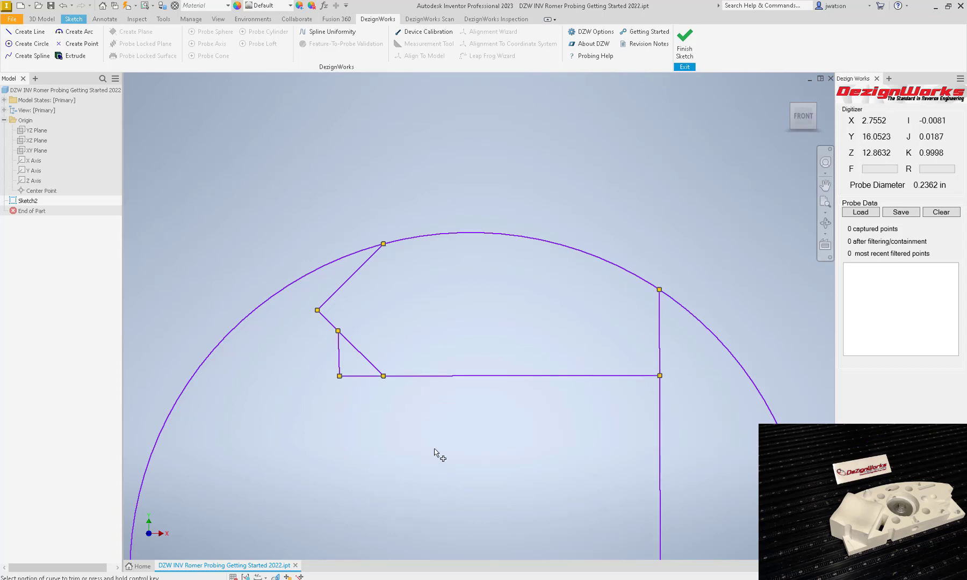
left_click(364, 357)
left_click(321, 268)
left_click(688, 306)
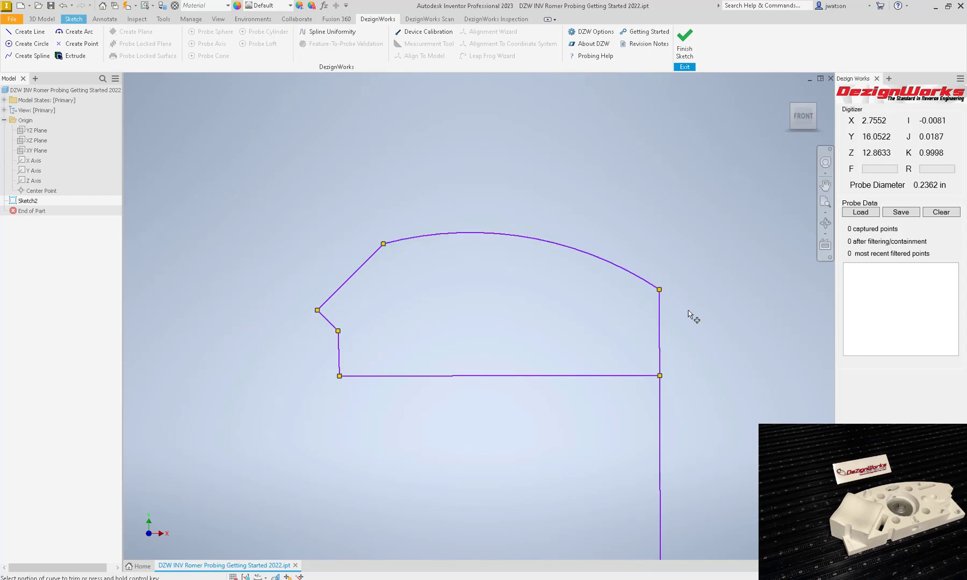
left_click(661, 402)
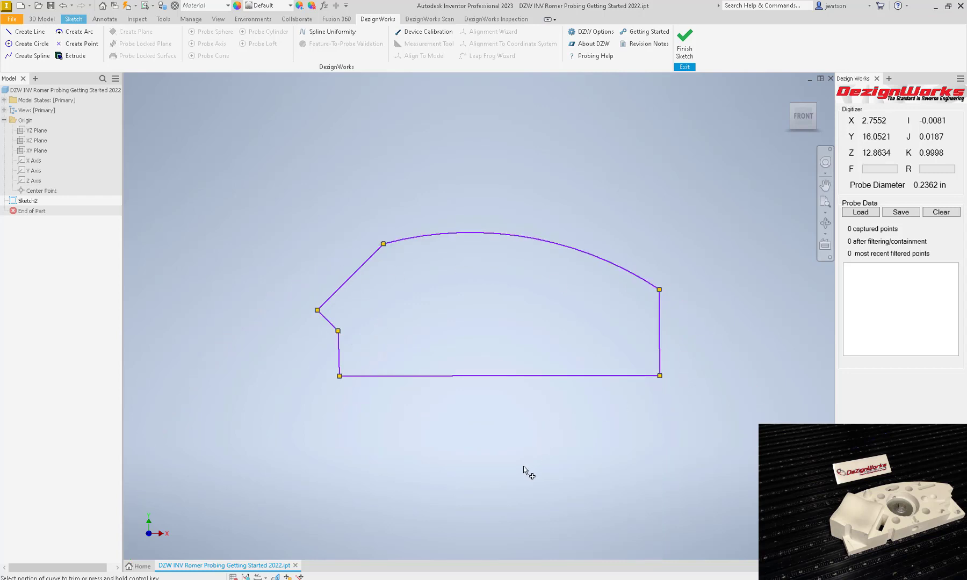
Extrude the closed outline into a solid with DezignWorks Extrude to a probed distance of about 1.377 in and save the part.
scroll(524, 469, "down", 3)
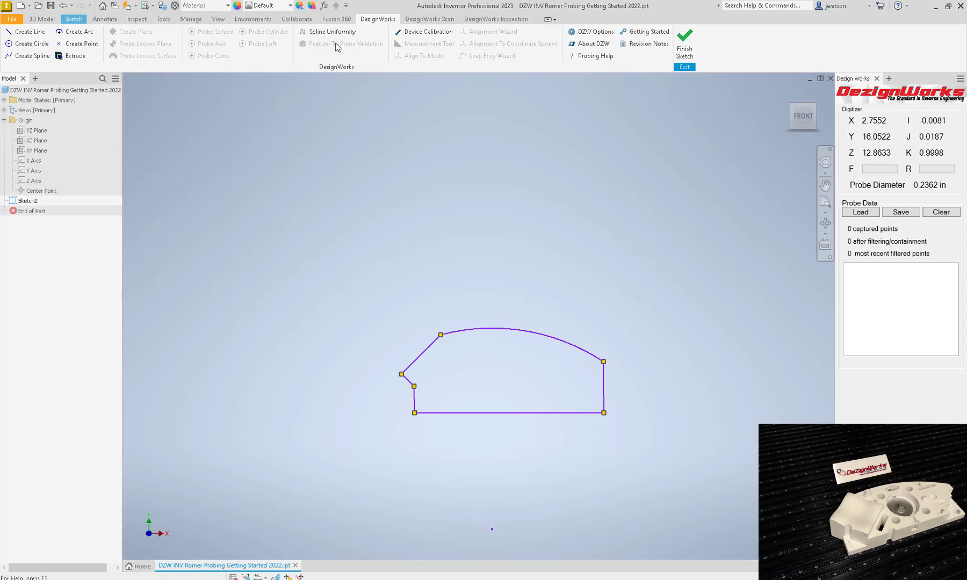
left_click(73, 57)
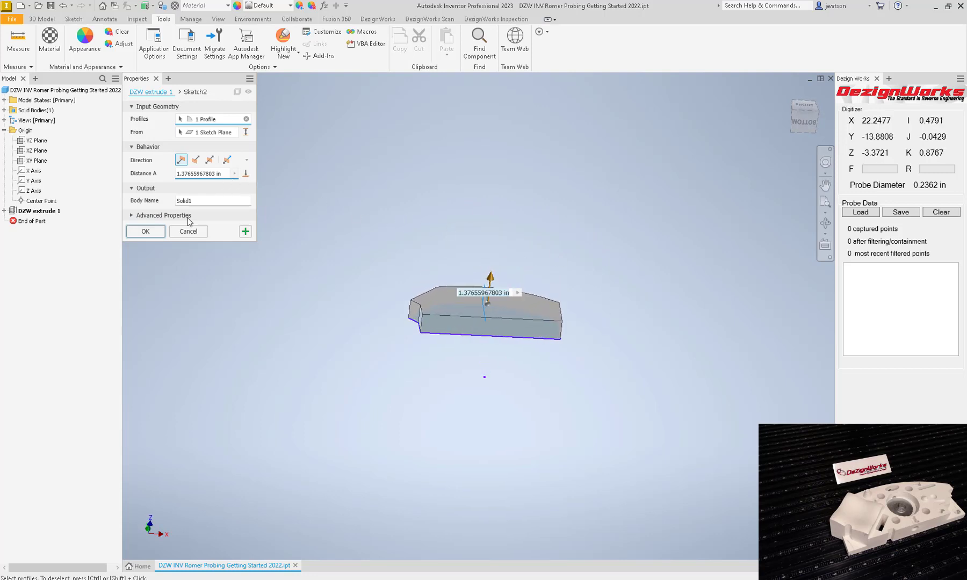
left_click(146, 231)
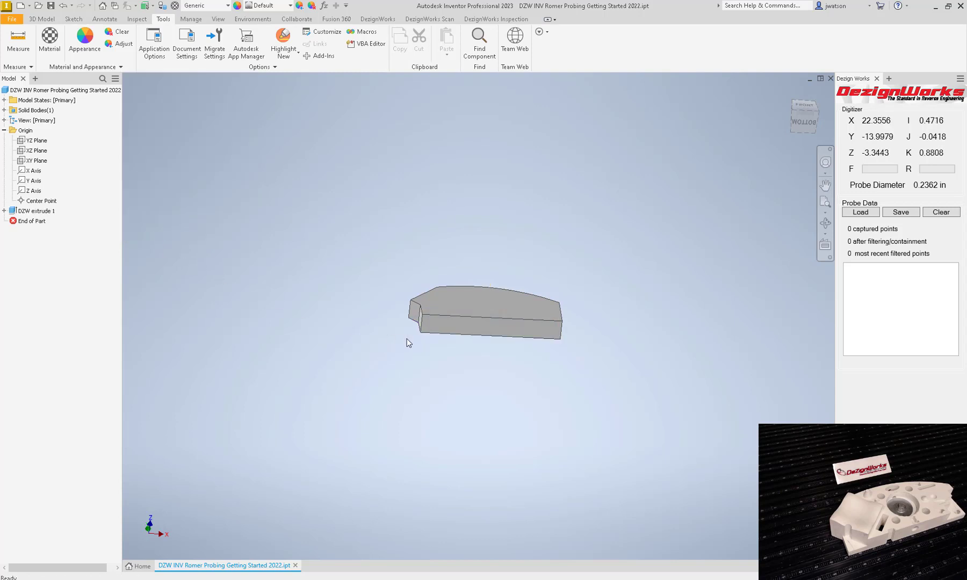
middle_click_drag(407, 338, 409, 322)
scroll(402, 332, "up", 3)
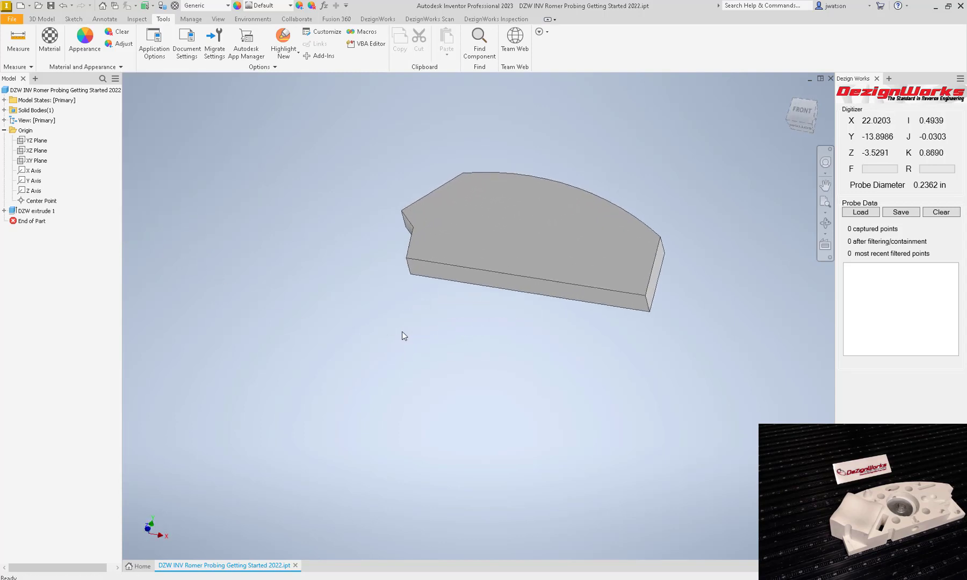
left_click(13, 21)
left_click(38, 106)
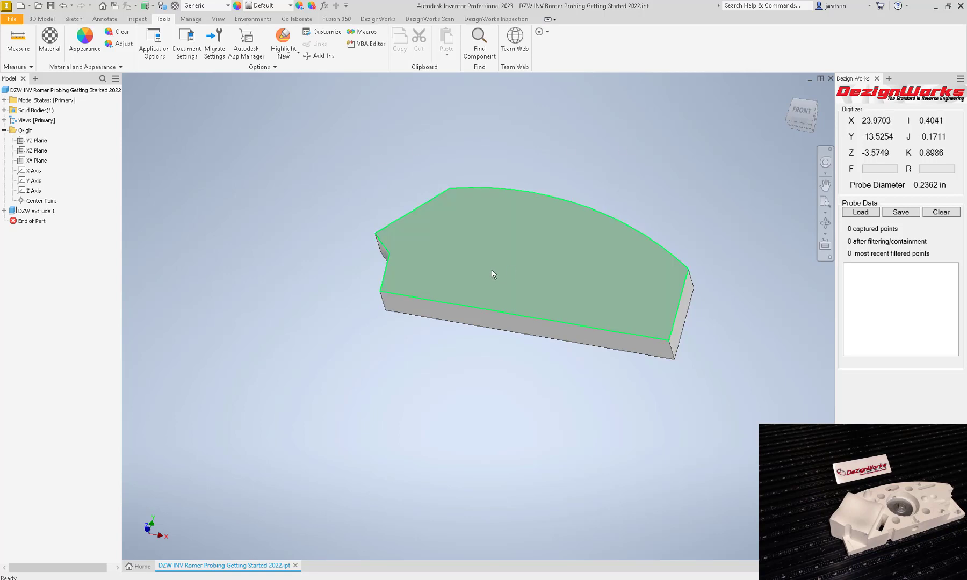
Start a sketch on the body's large front face and probe four circles on it with compensation set to Hole.
left_click(521, 248)
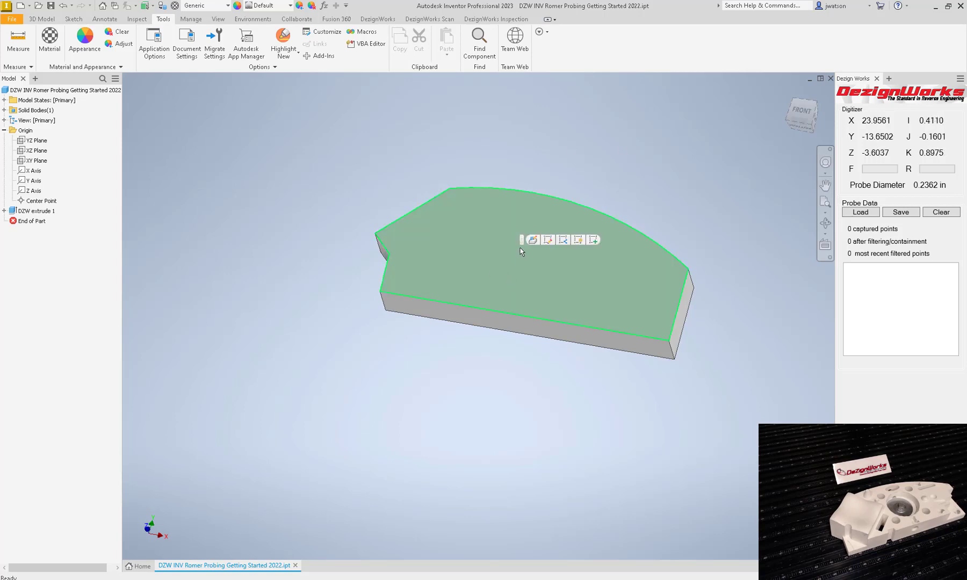
left_click(593, 240)
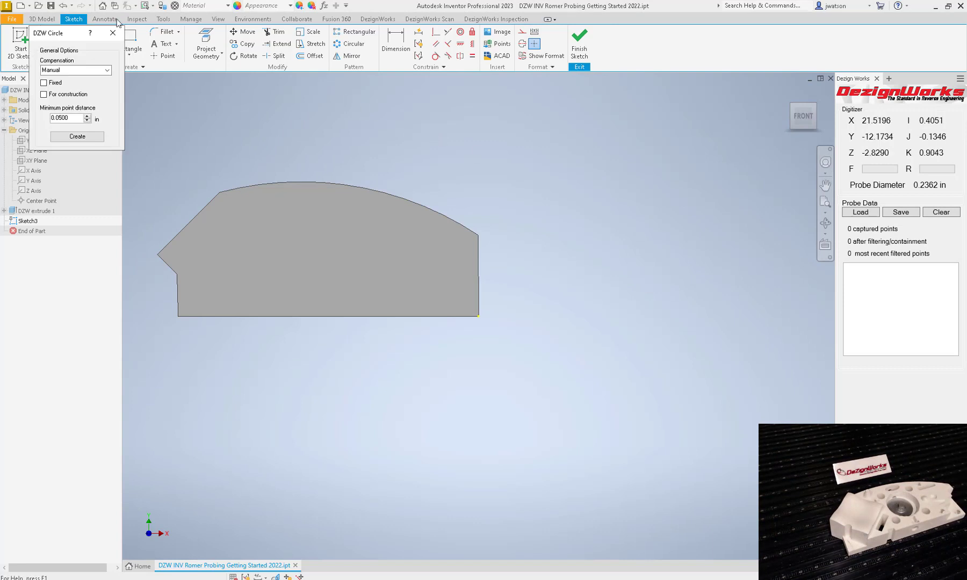
left_click_drag(74, 47, 52, 257)
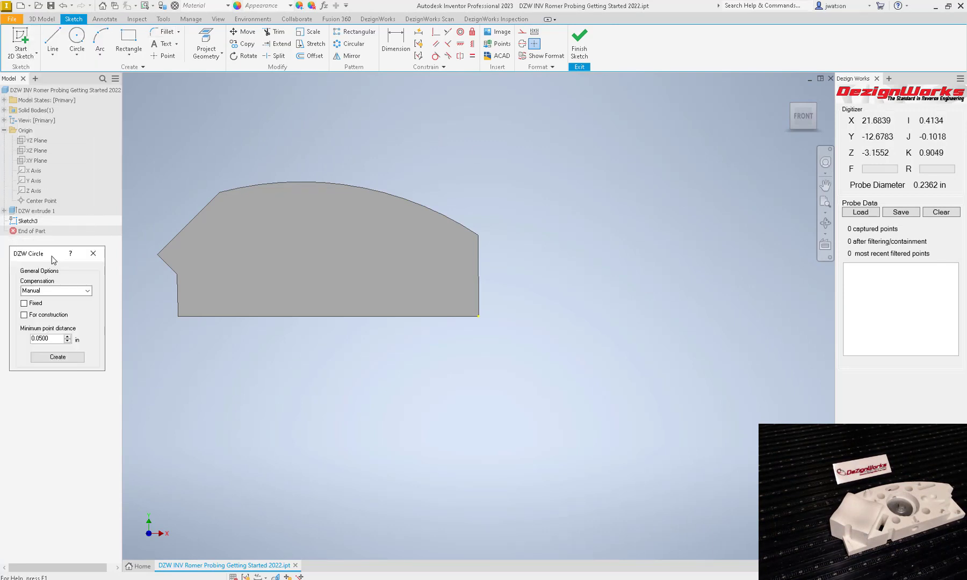
left_click(87, 291)
left_click(81, 313)
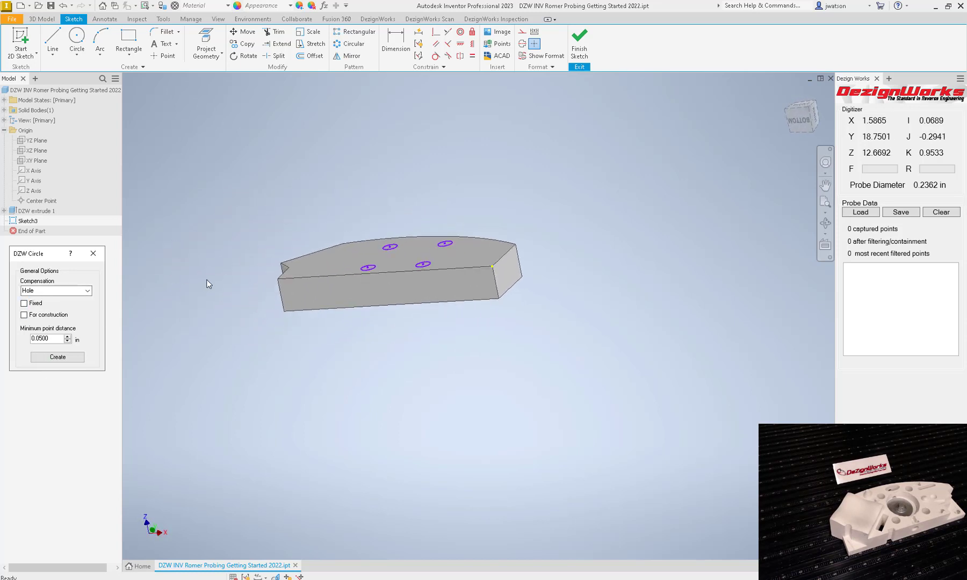
left_click(93, 253)
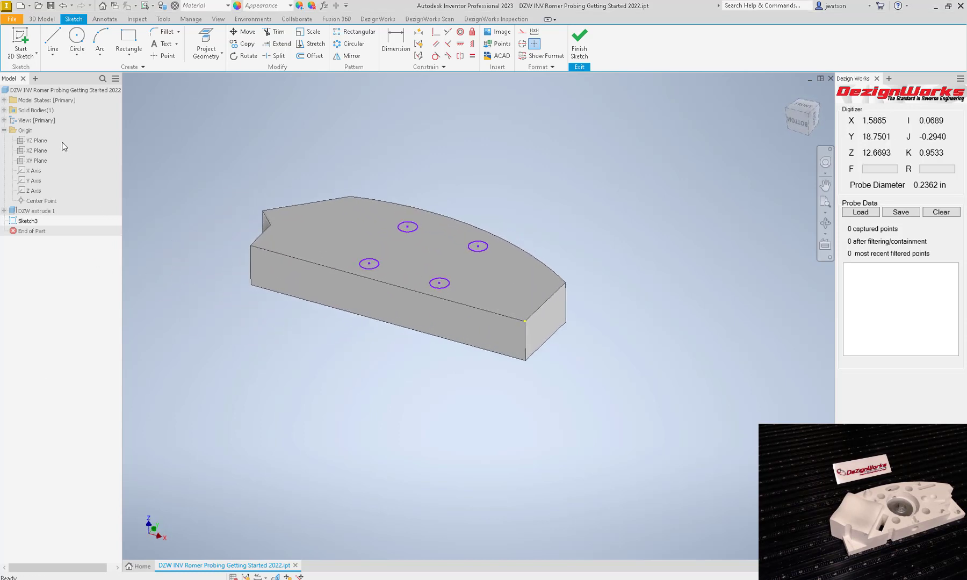
Cut the four probed circles through the whole body with an Extrude set to flipped direction, Cut and Through All.
left_click(43, 19)
left_click(53, 41)
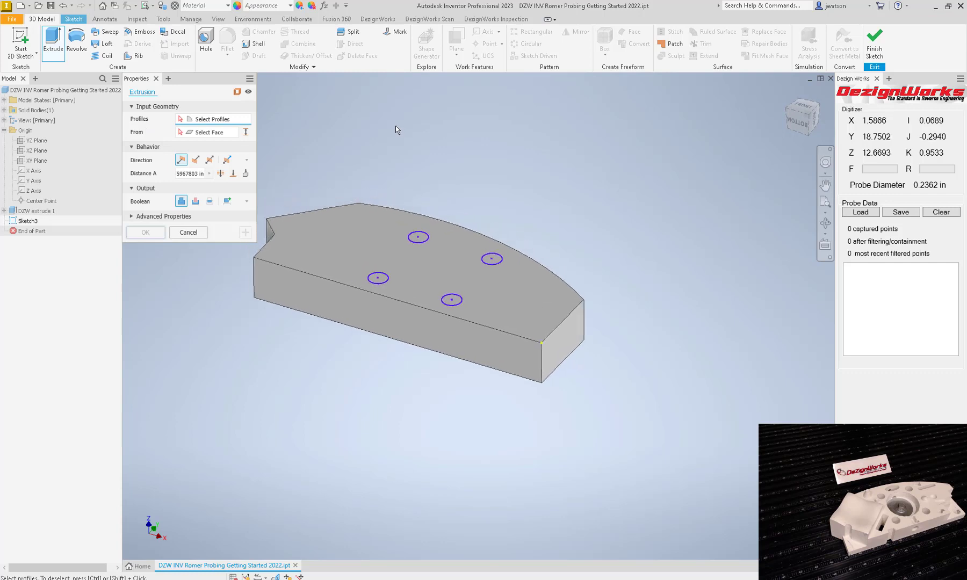
left_click(195, 201)
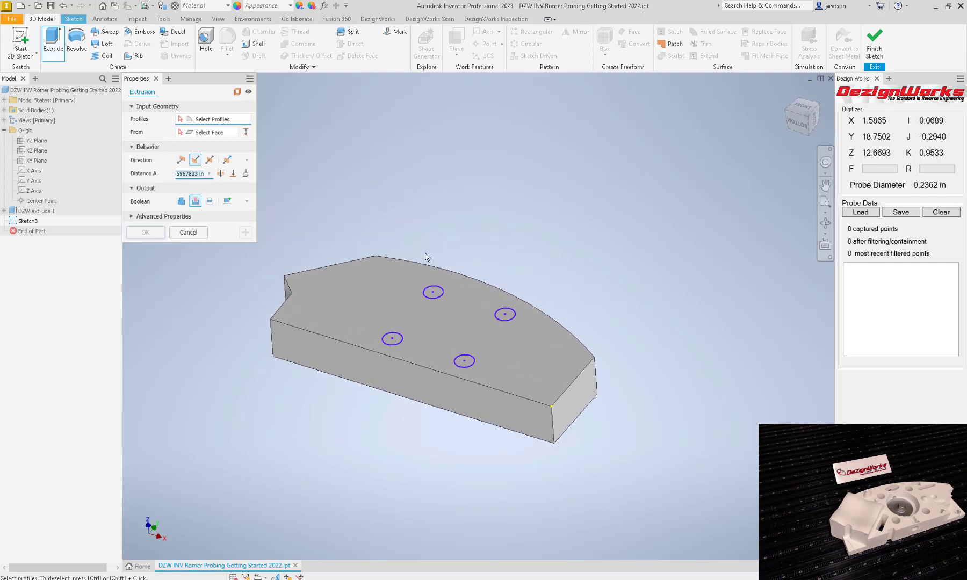
left_click(440, 275)
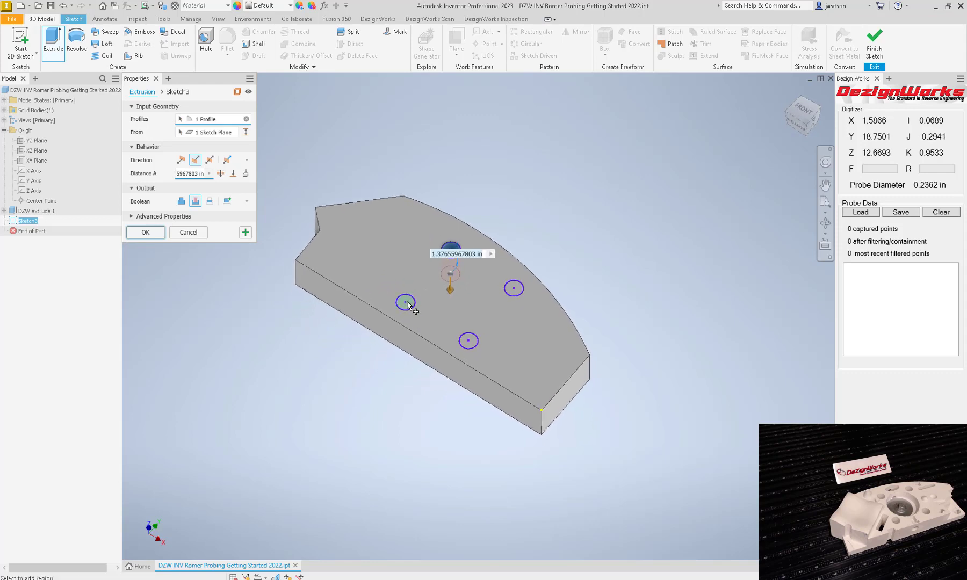
left_click(407, 304)
left_click(468, 339)
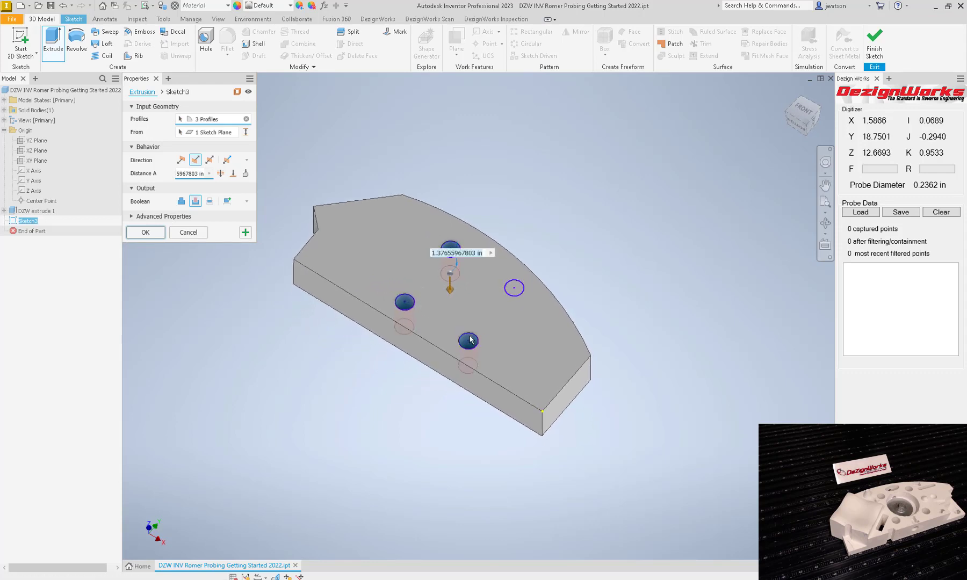
left_click(516, 289)
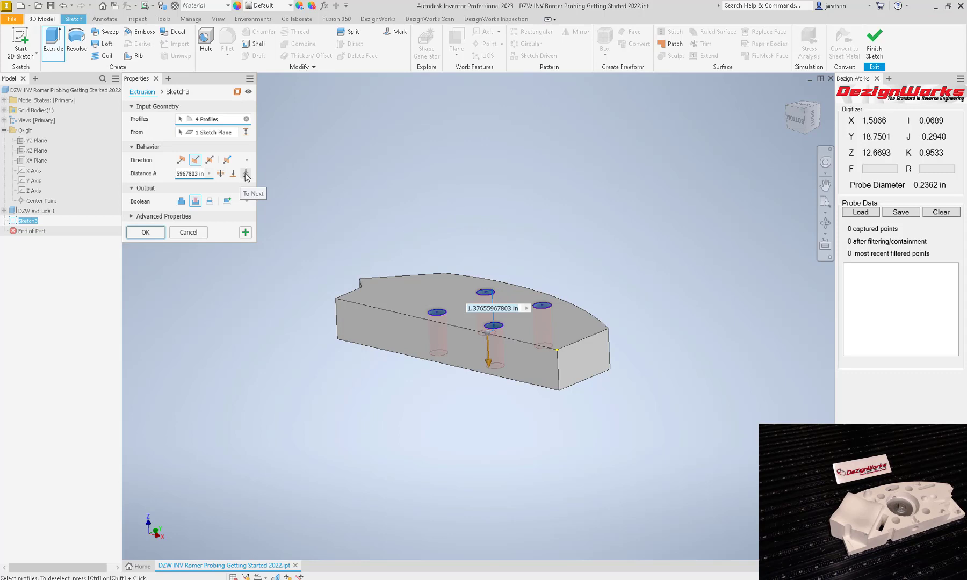
left_click(221, 173)
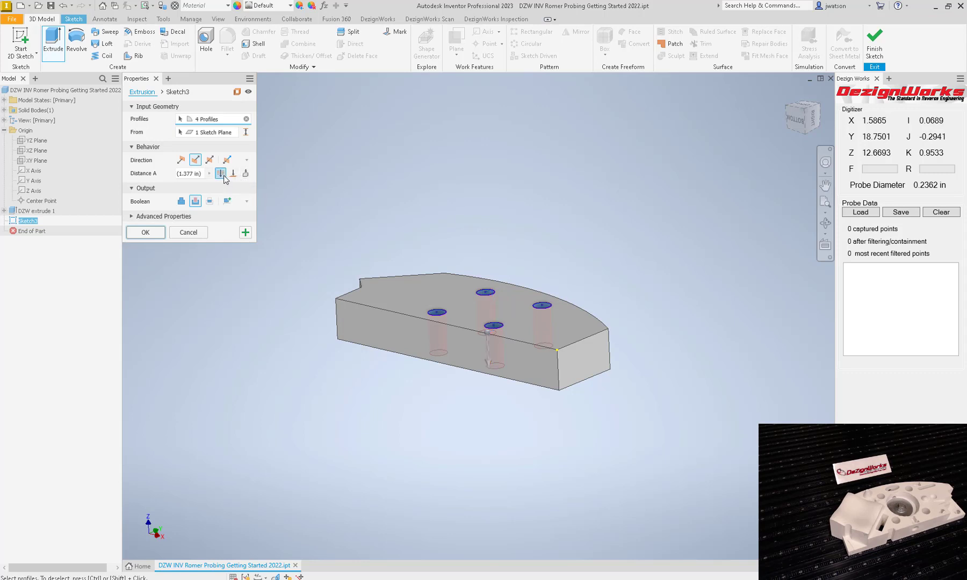
left_click(143, 234)
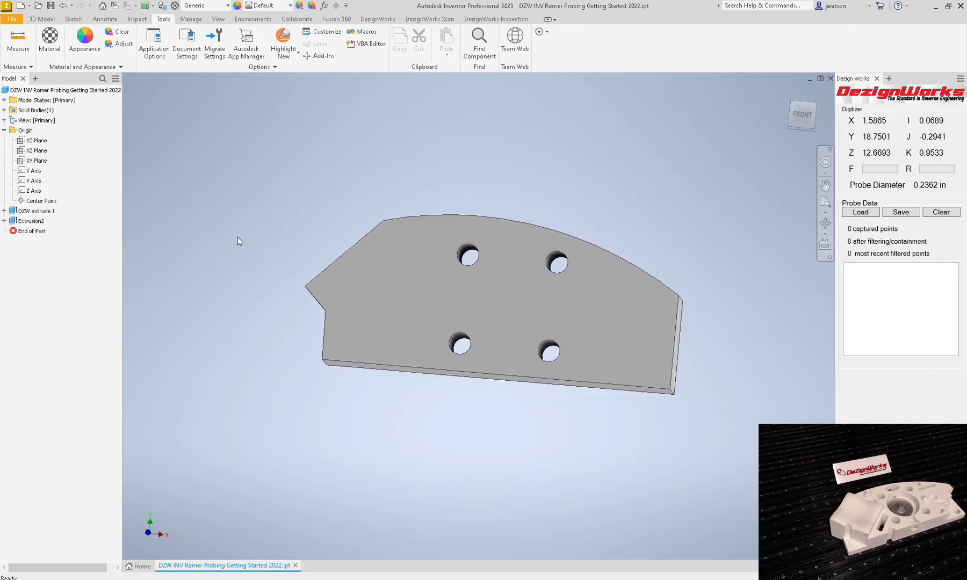
Reopen the four-circle sketch beneath the hole cut for editing.
left_click(4, 220)
left_click(34, 233)
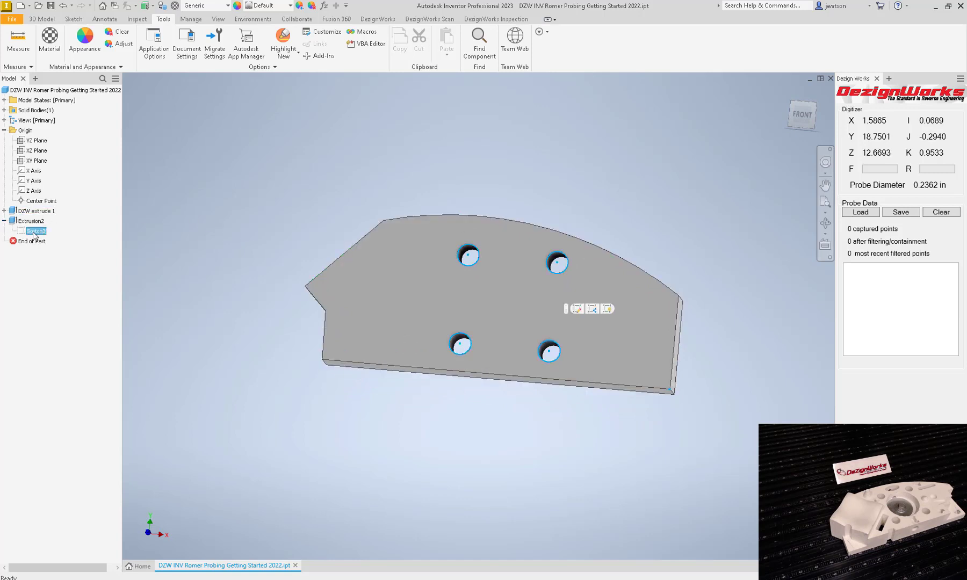
right_click(34, 235)
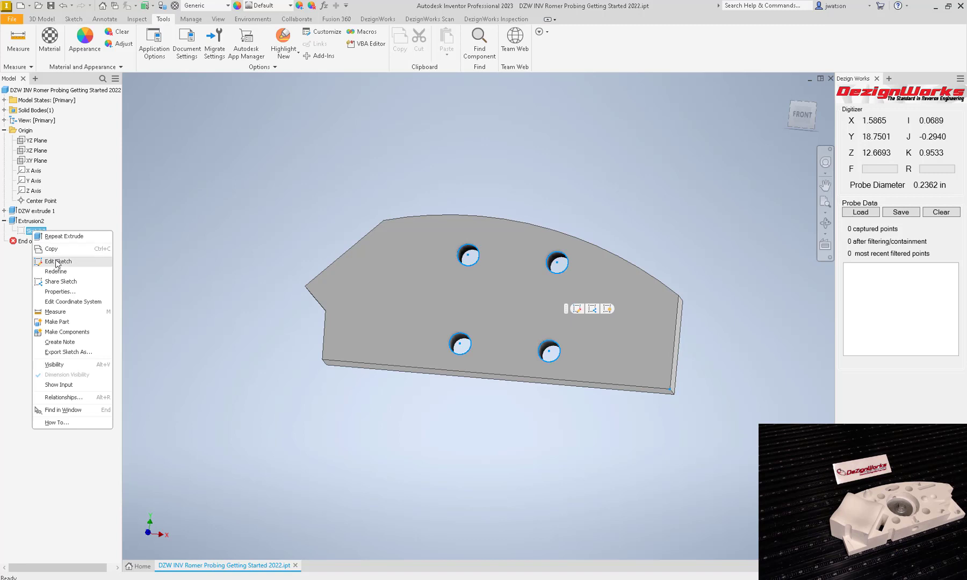
left_click(76, 259)
right_click(35, 231)
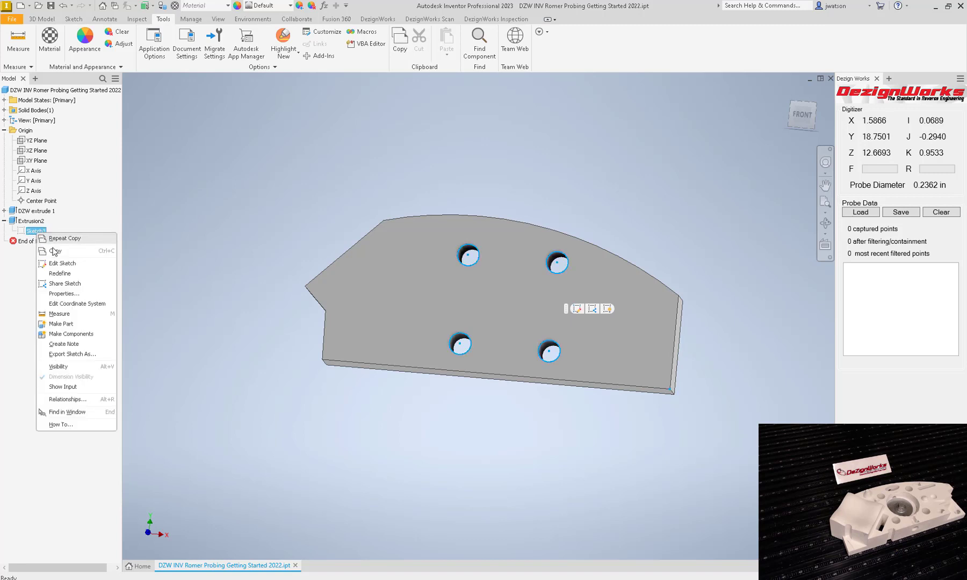
left_click(61, 264)
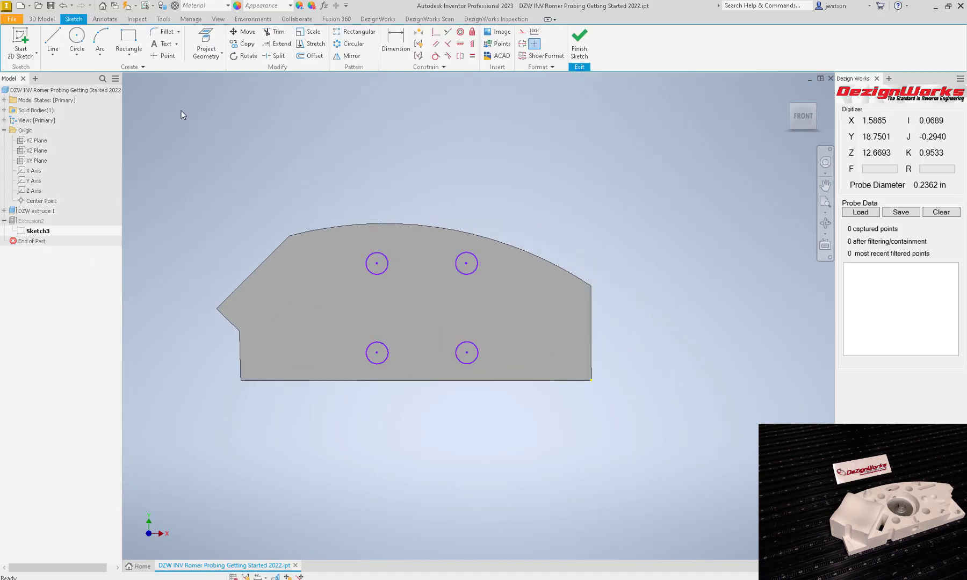
Dimension the diameter of the circle nearest the arc's descending side and finish the sketch.
key("d")
left_click(467, 252)
left_click(570, 190)
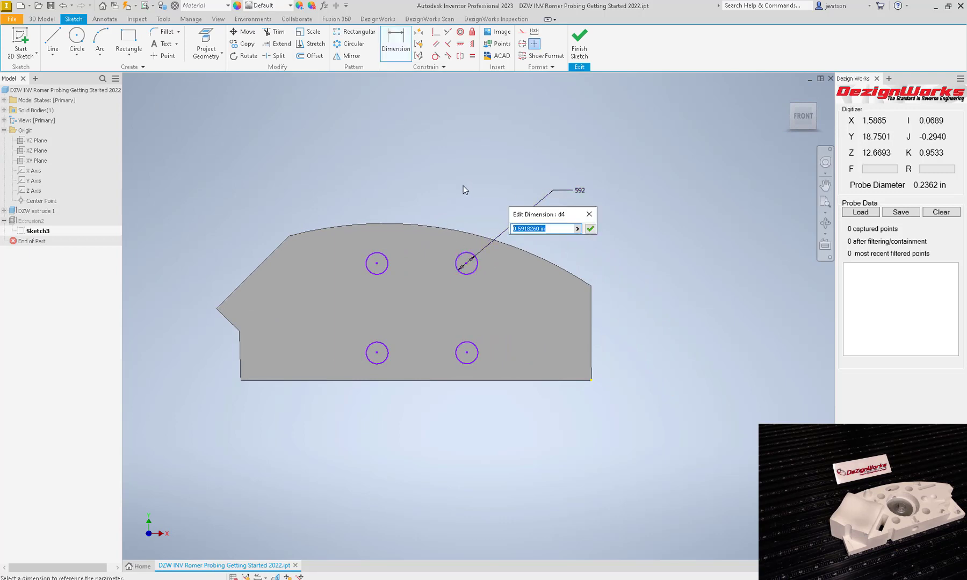
left_click(591, 229)
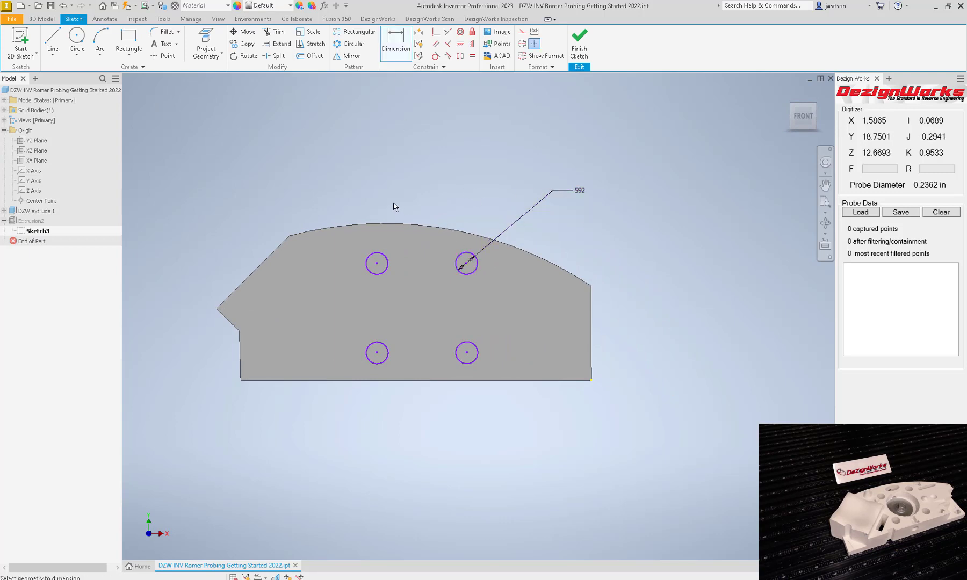
right_click(412, 155)
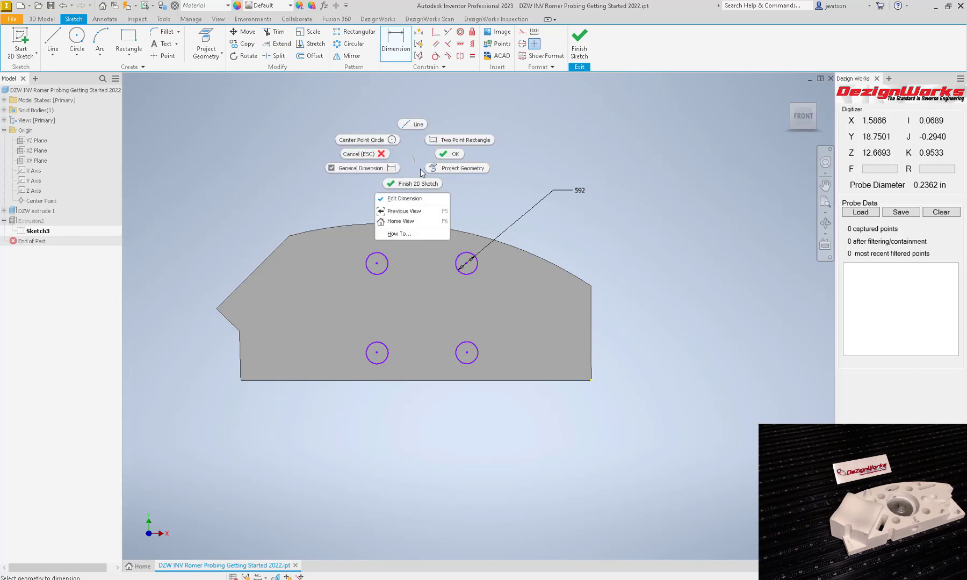
left_click(446, 154)
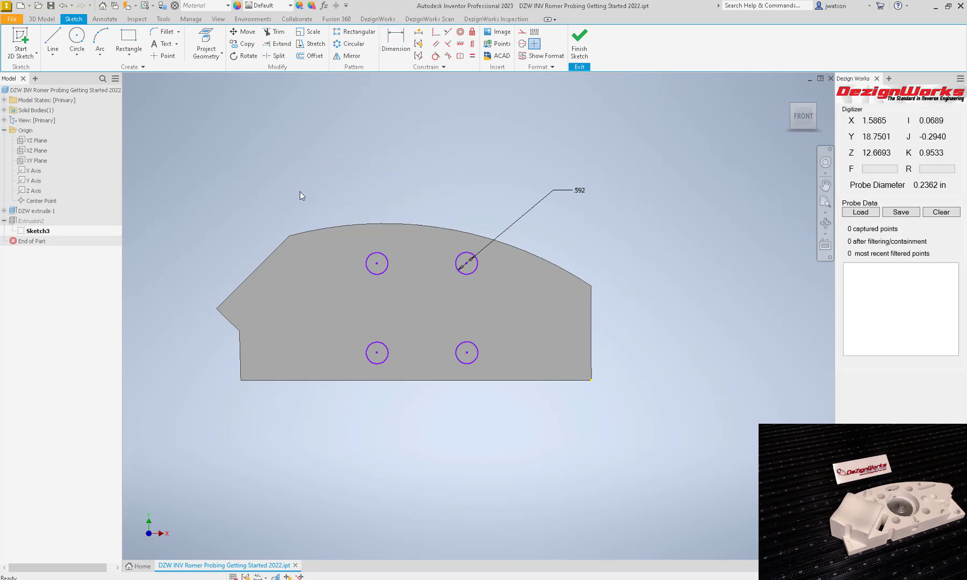
middle_click_drag(294, 197, 313, 168)
right_click(316, 171)
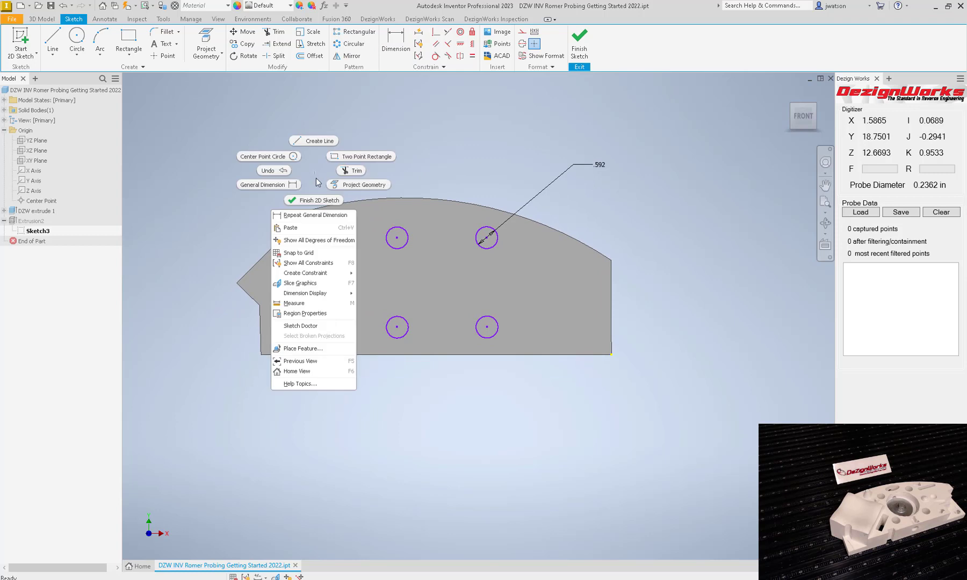
left_click(318, 201)
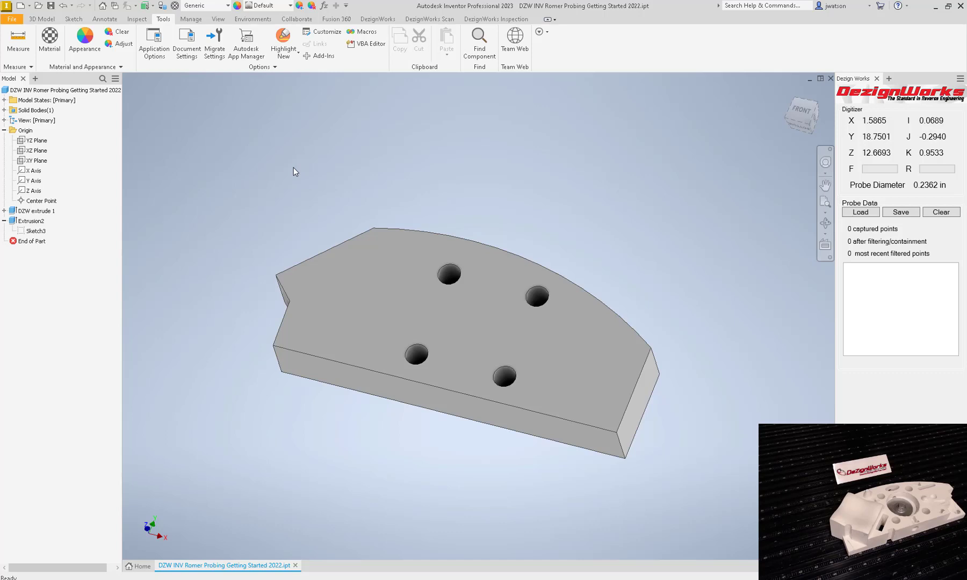
Probe a cone with DezignWorks Probe Cone, using the body's large holed face as the reference plane.
left_click(378, 19)
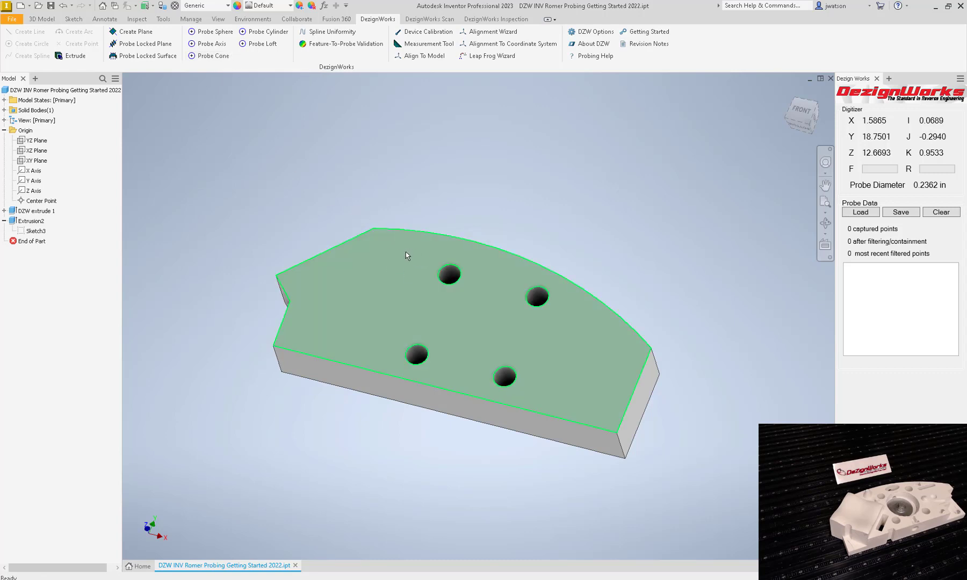
mouse_move(418, 273)
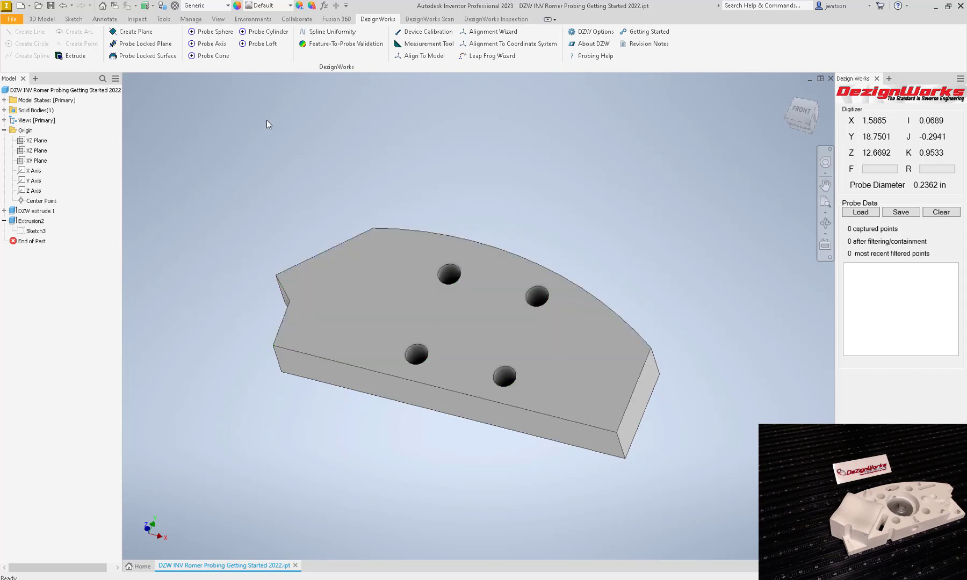
left_click(209, 56)
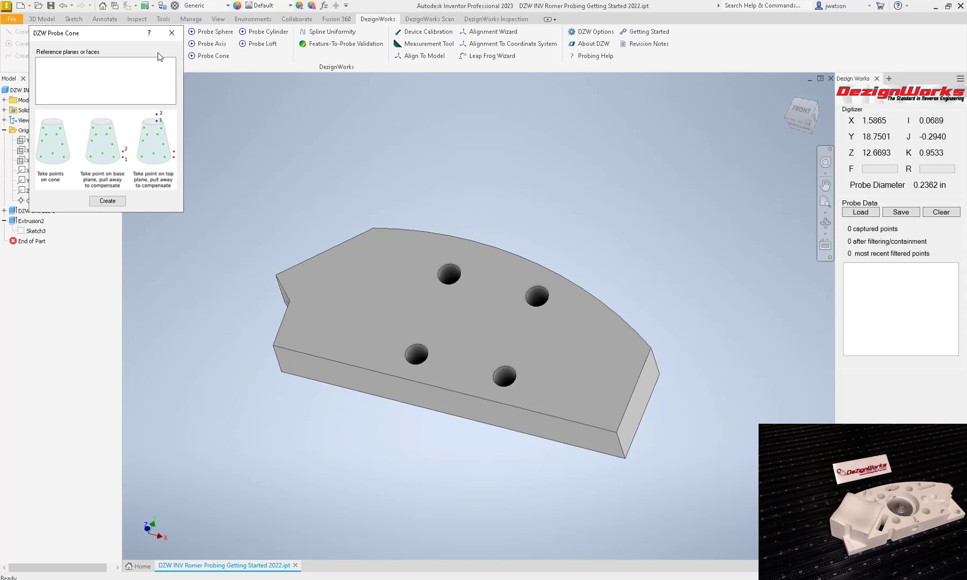
left_click_drag(131, 38, 126, 263)
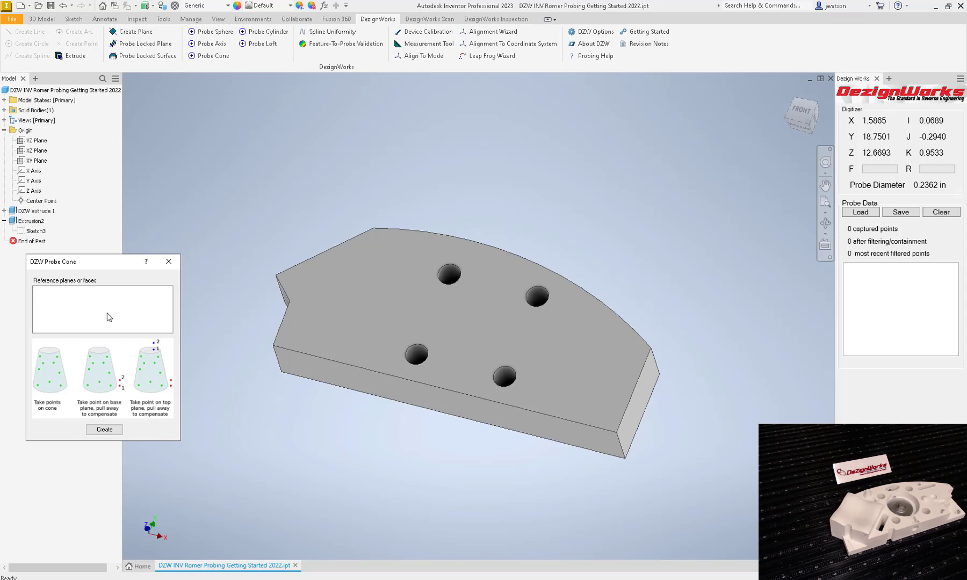
left_click(363, 304)
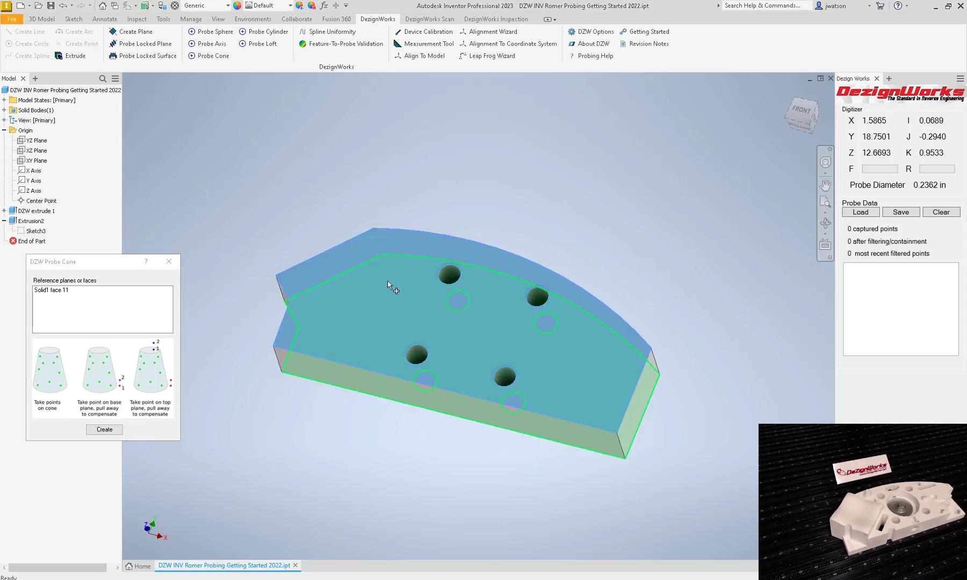
left_click(233, 189)
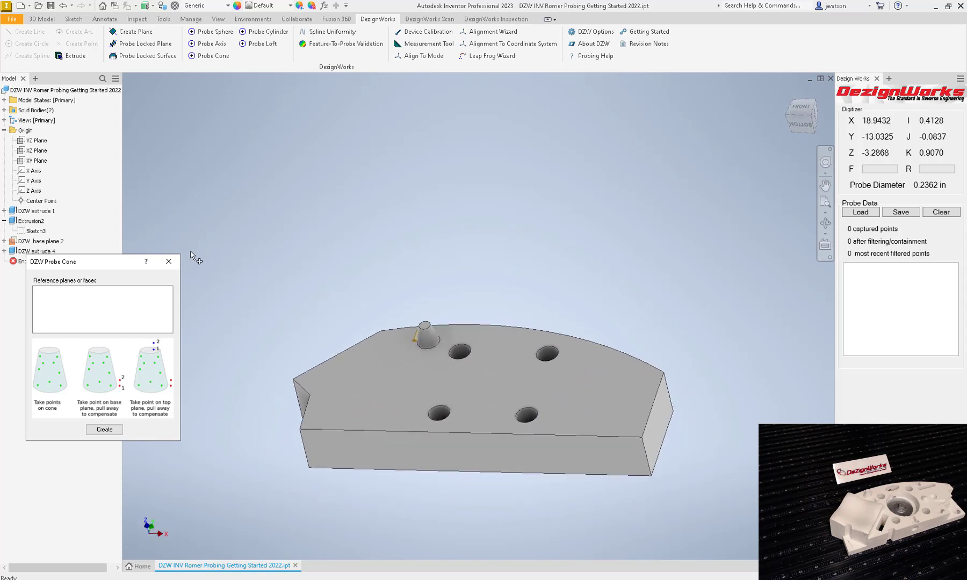
left_click(169, 262)
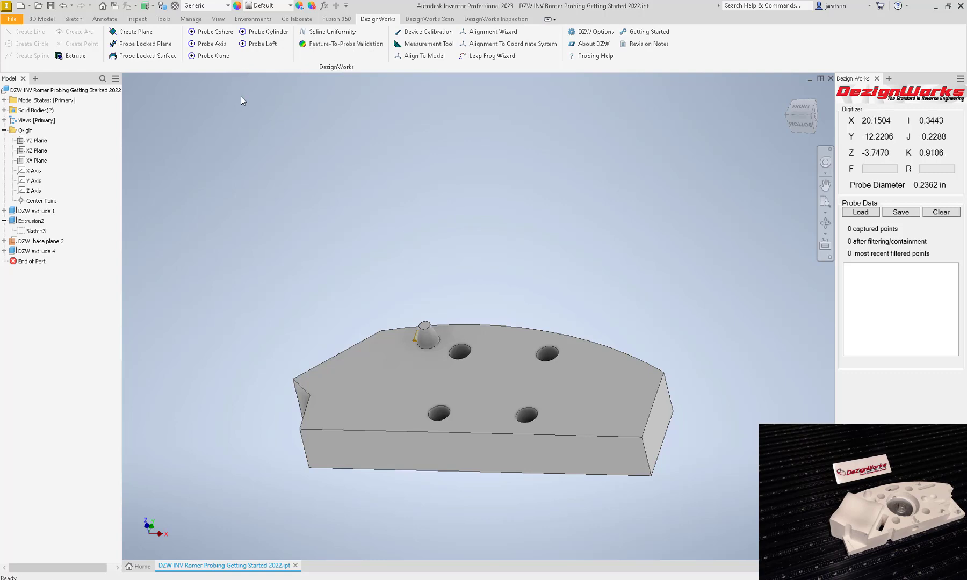
Probe a sphere on the body's large holed face with DezignWorks Probe Sphere.
left_click(214, 32)
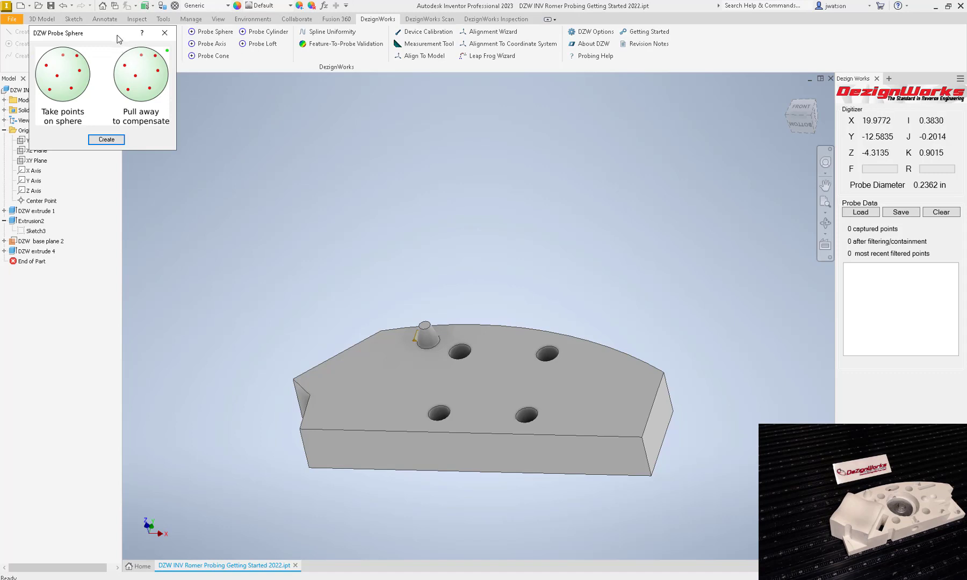
left_click_drag(120, 39, 102, 308)
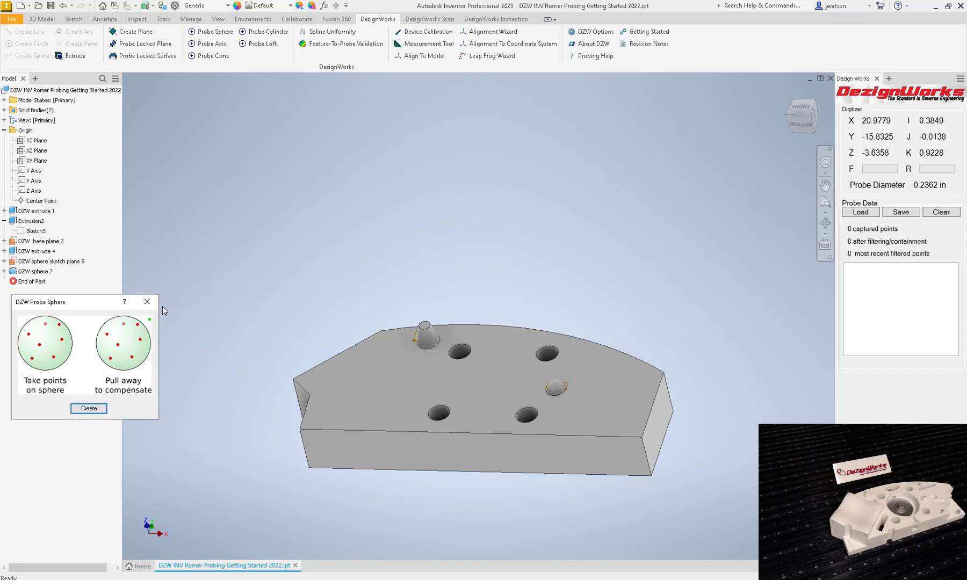
left_click(147, 301)
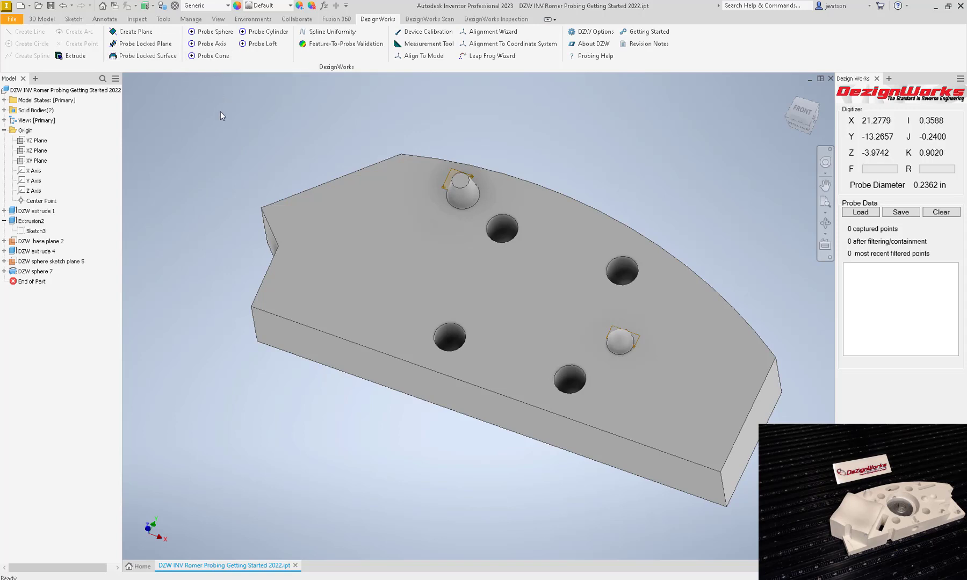
Probe a loft surface over the body's pointed end with DezignWorks Probe Loft, setting the extension to 40%.
left_click(268, 46)
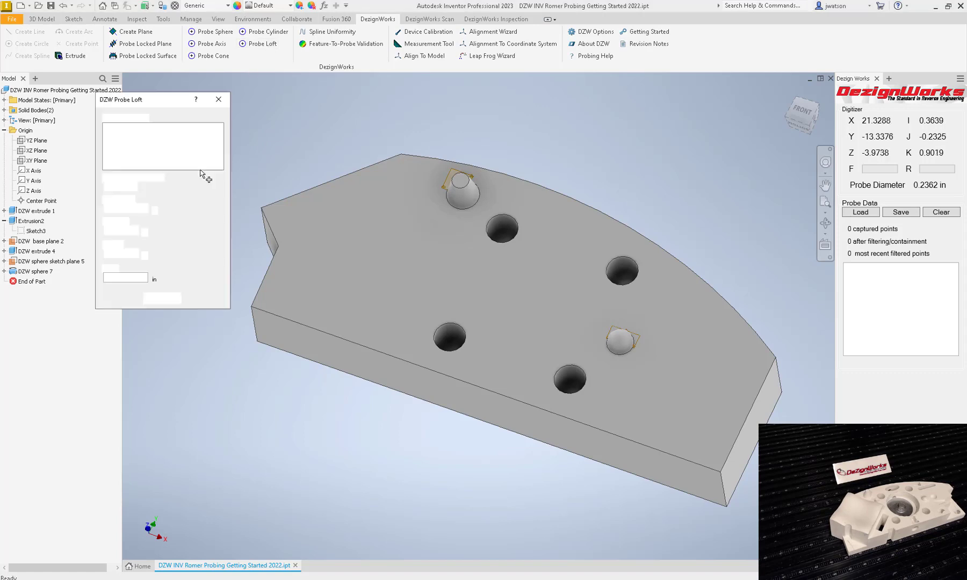
left_click_drag(104, 33, 83, 298)
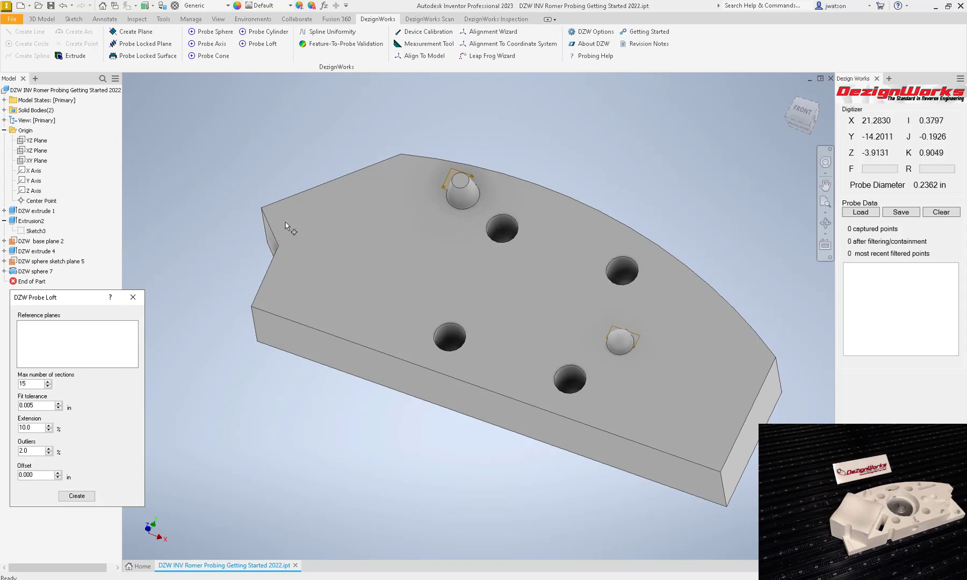
middle_click_drag(232, 245, 252, 242)
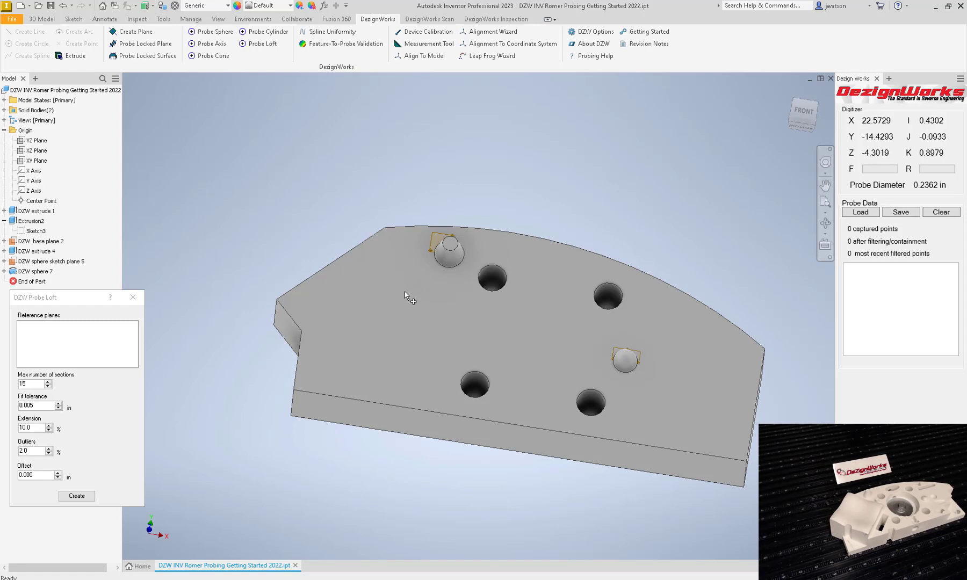
double_click(38, 429)
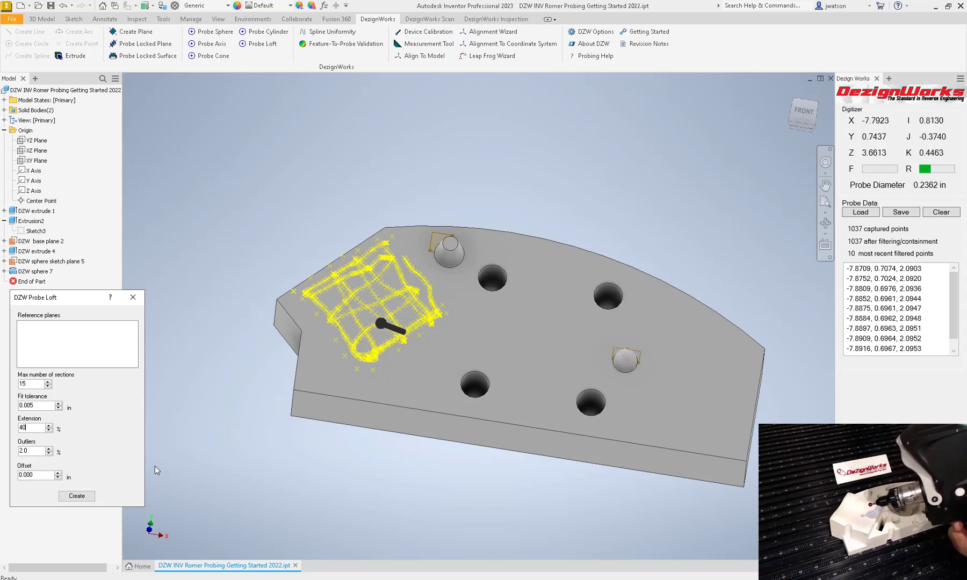
key("Return")
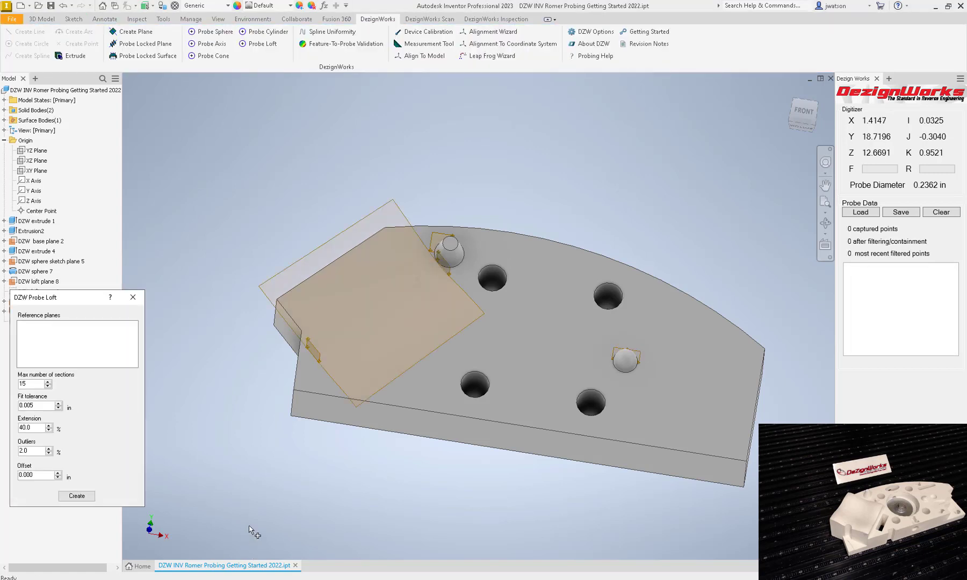
middle_click_drag(250, 527, 396, 314, "shift")
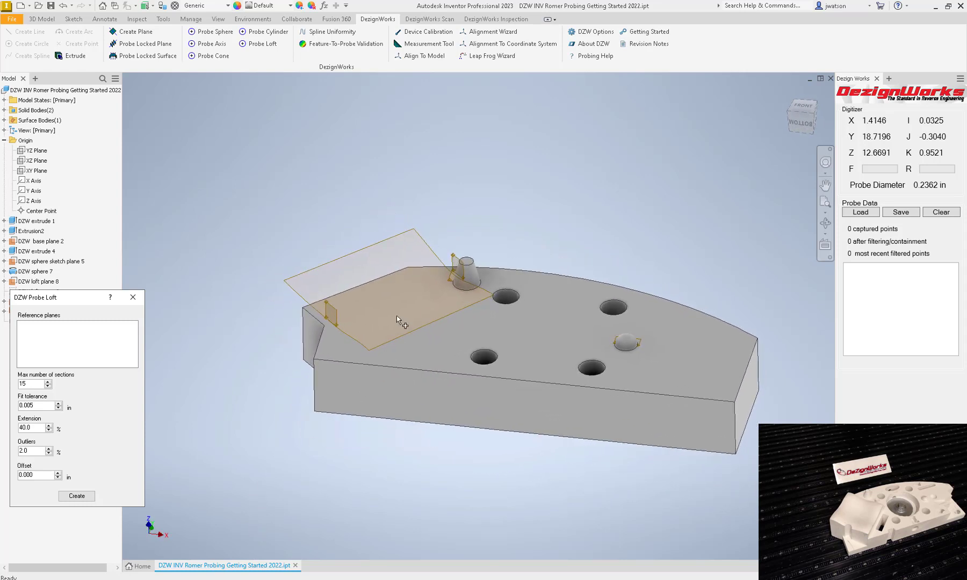
left_click(132, 299)
middle_click_drag(167, 310, 154, 309, "shift")
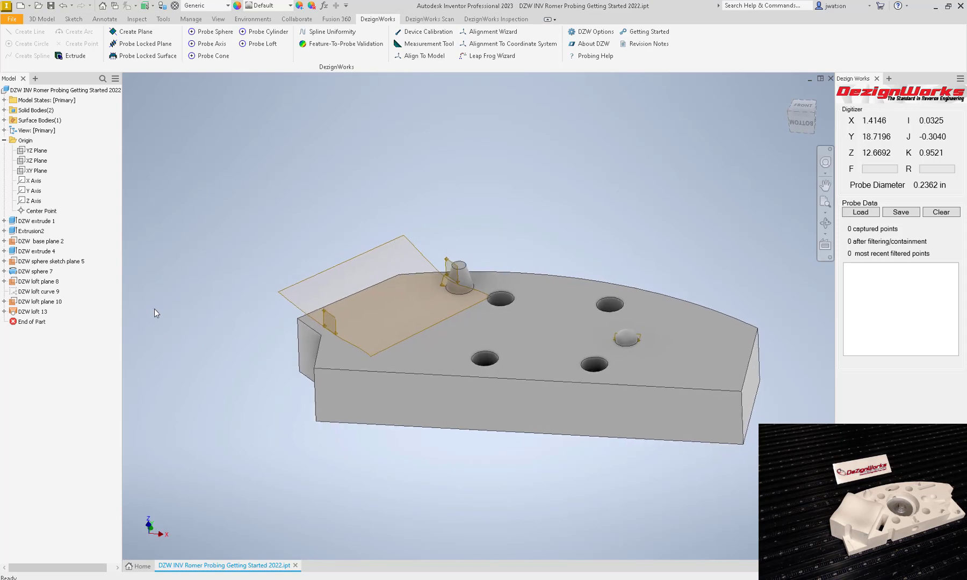
left_click(41, 313)
scroll(153, 319, "up", 1)
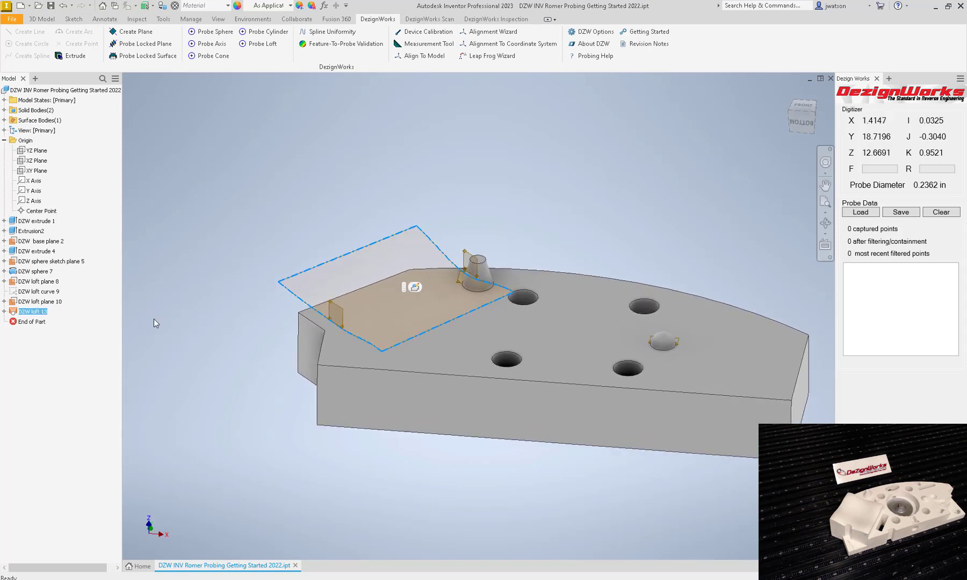
Expand the probed loft and its second loft plane in the model tree to show their curves and work points, and save the part.
left_click(177, 297)
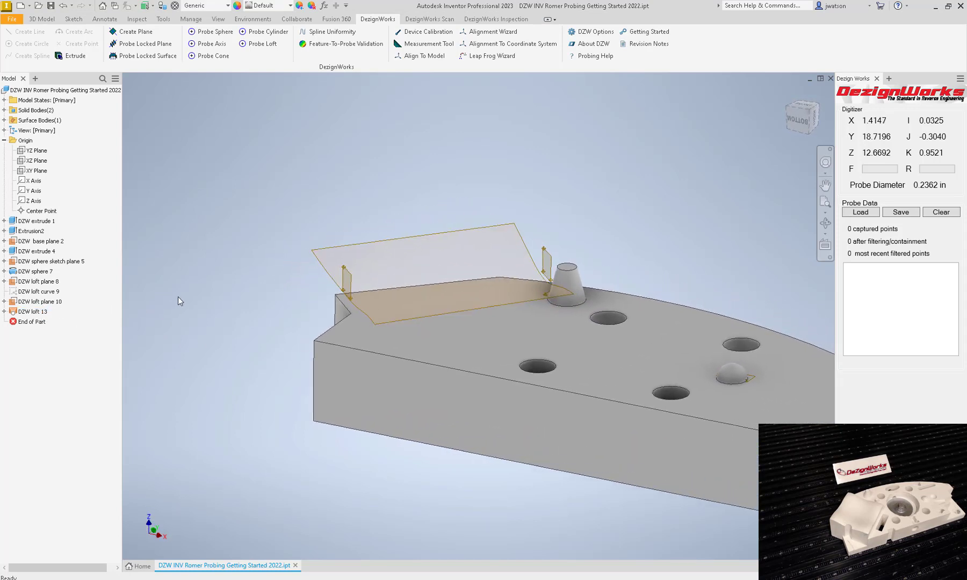
left_click(5, 312)
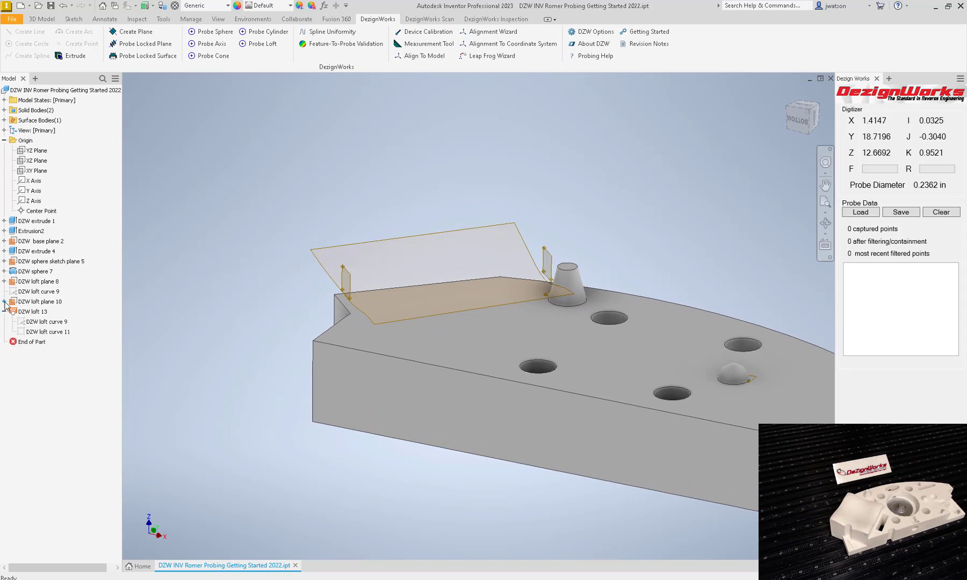
left_click(5, 302)
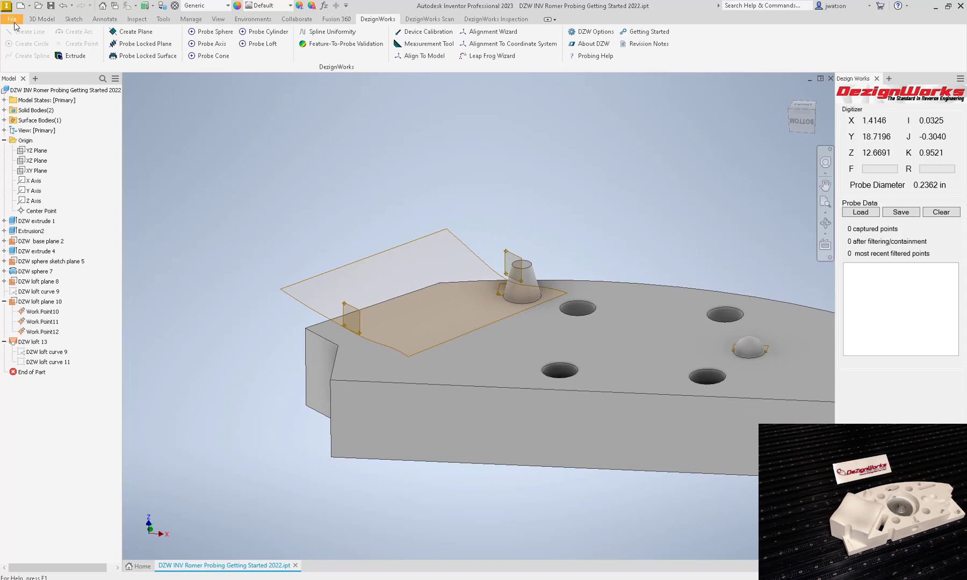
left_click(44, 111)
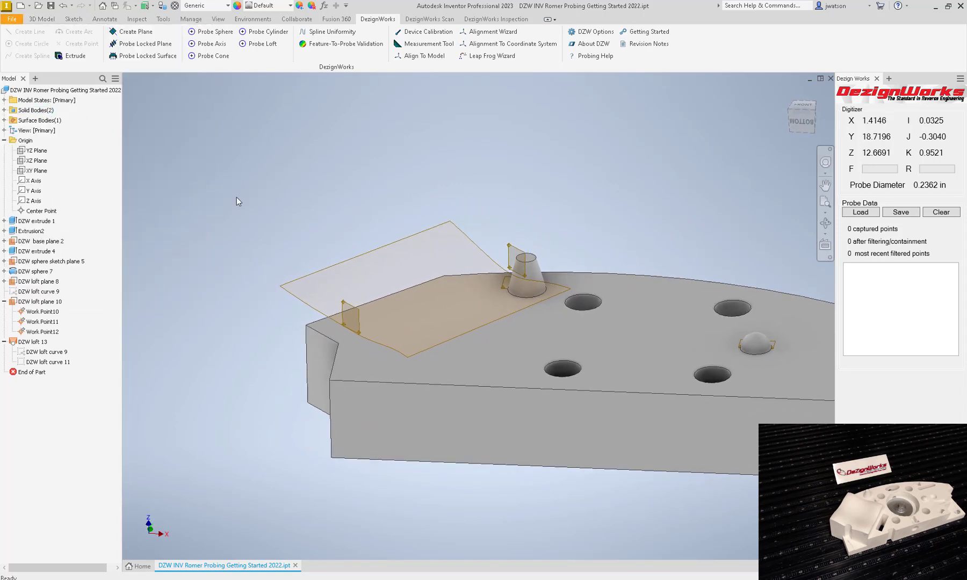
Start a sketch on the body's large holed face and probe four lines for the raised block with DezignWorks Create Line, using manual compensation.
left_click(631, 333)
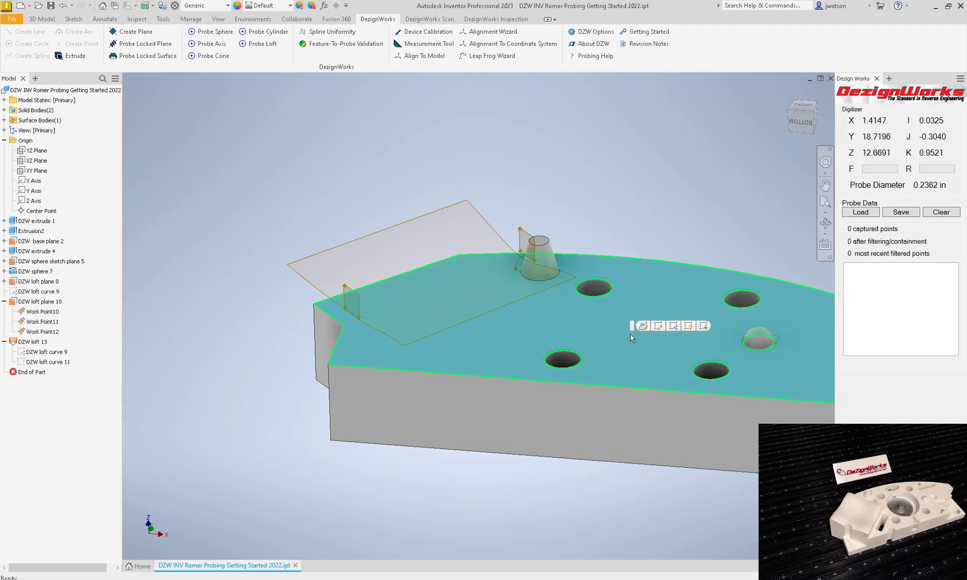
left_click(703, 326)
scroll(263, 380, "up", 6)
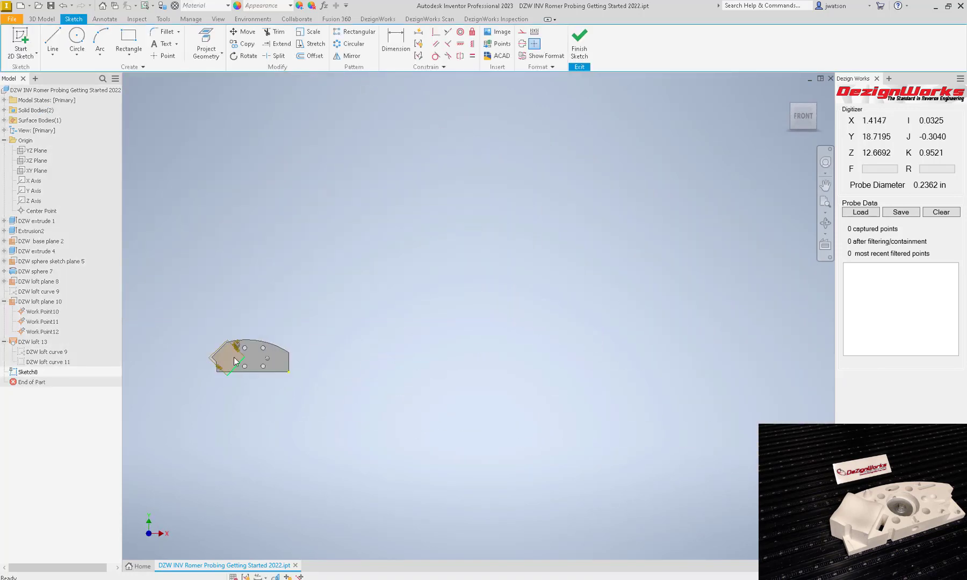
scroll(234, 358, "down", 7)
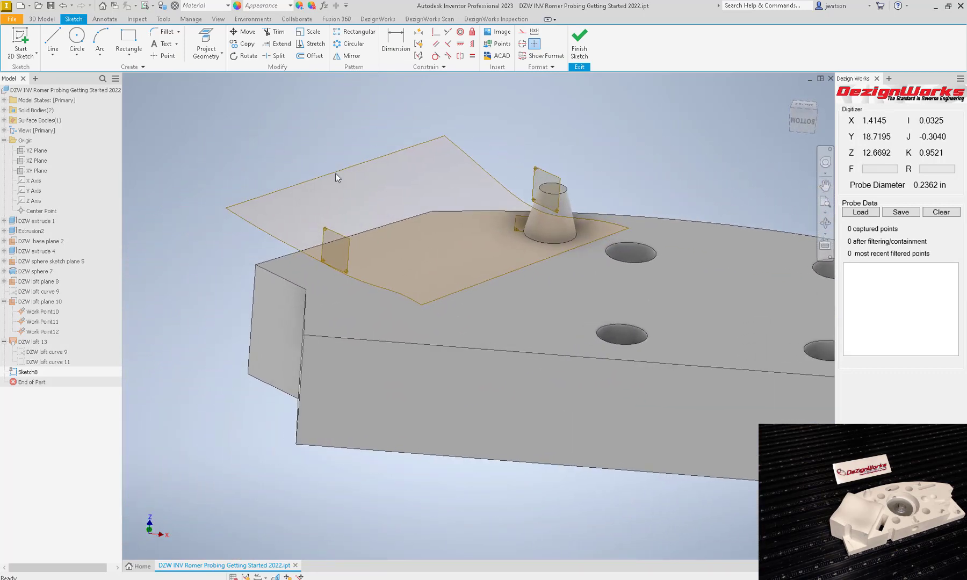
left_click(378, 18)
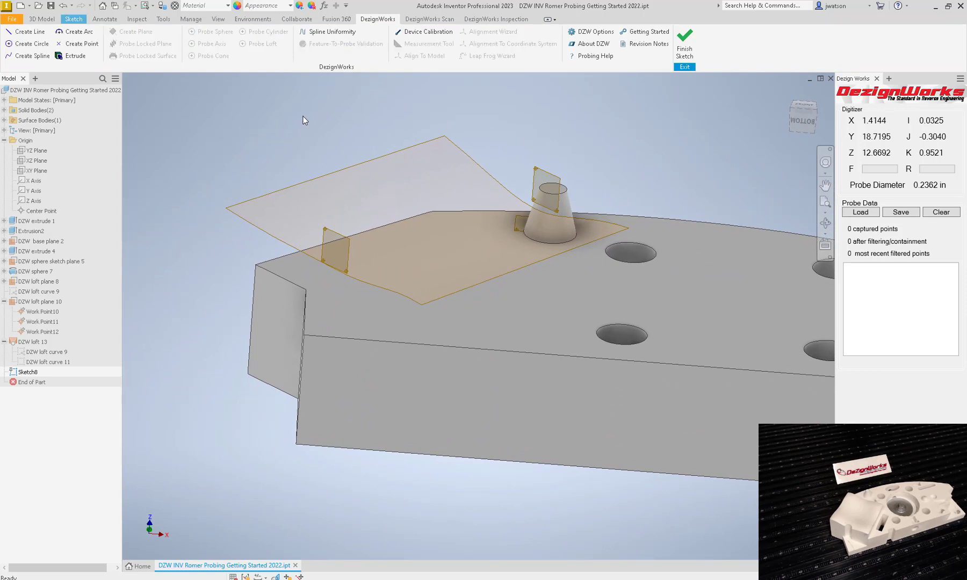
left_click(31, 32)
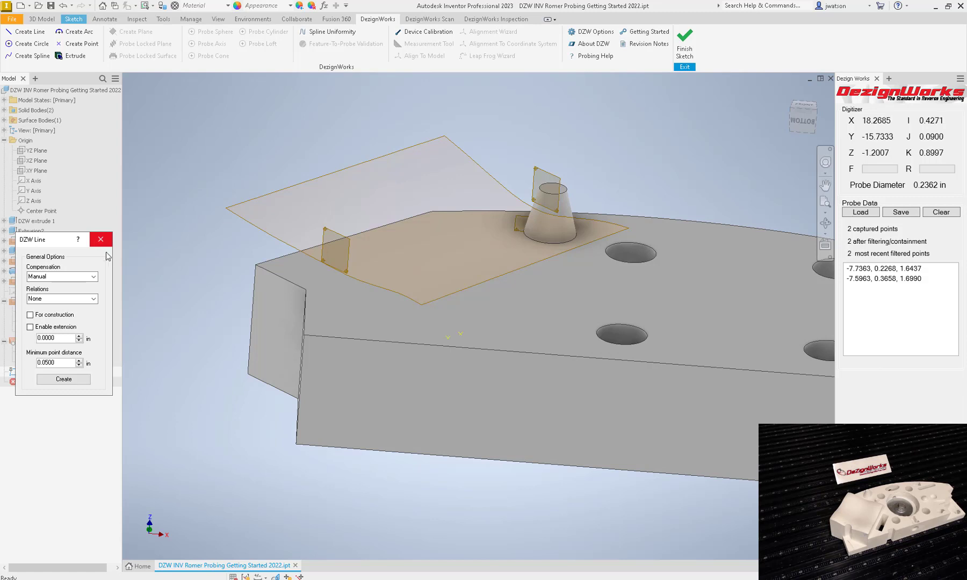
mouse_move(522, 326)
middle_mouse_down()
mouse_move(510, 350)
mouse_move(512, 322)
middle_mouse_up()
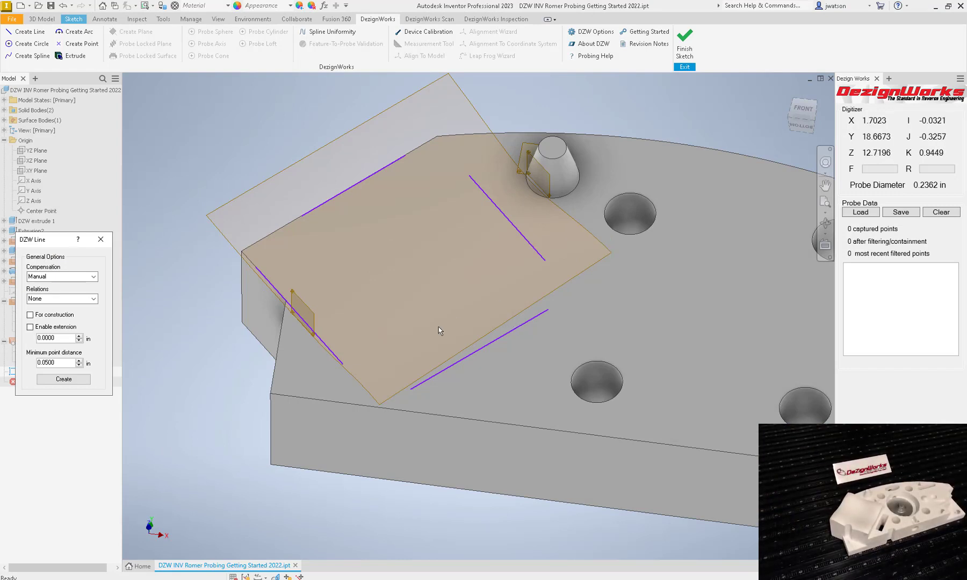
left_click(100, 239)
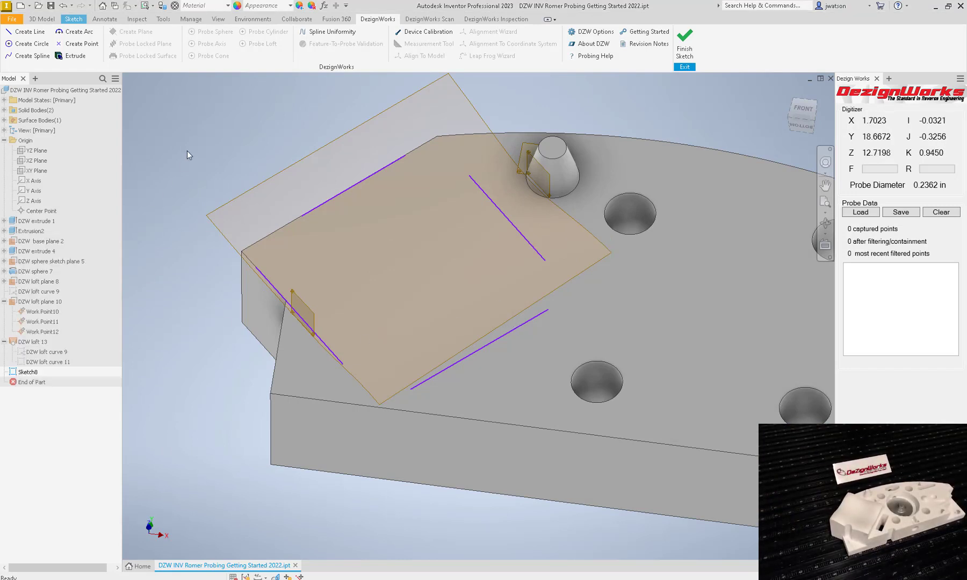
Extend the four probed lines until their ends meet and form a closed four-sided profile.
right_click(188, 155)
left_click(226, 151)
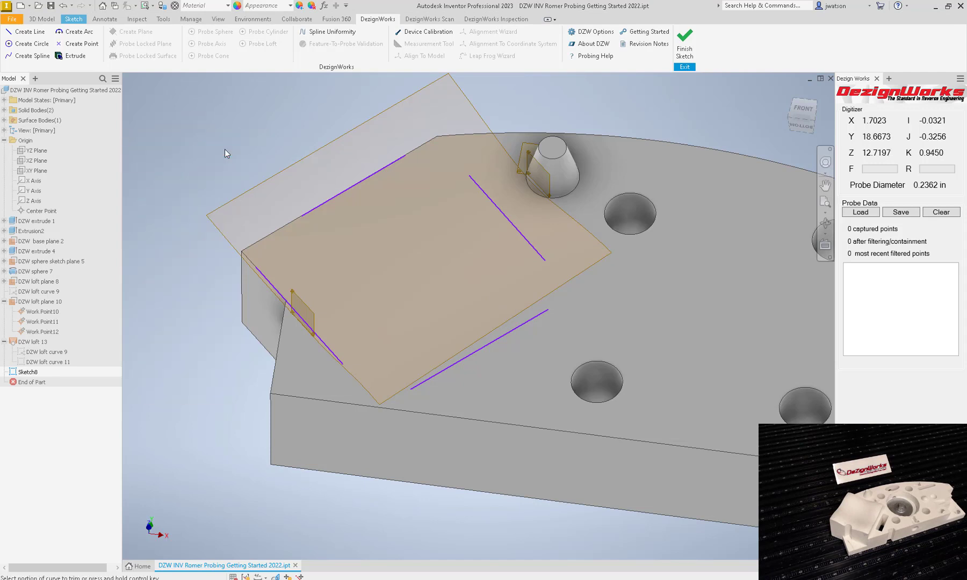
right_click(225, 151)
left_click(225, 200)
mouse_move(378, 281)
middle_mouse_down("shift")
mouse_move(425, 321)
mouse_move(451, 397)
middle_mouse_up("shift")
left_click(451, 396)
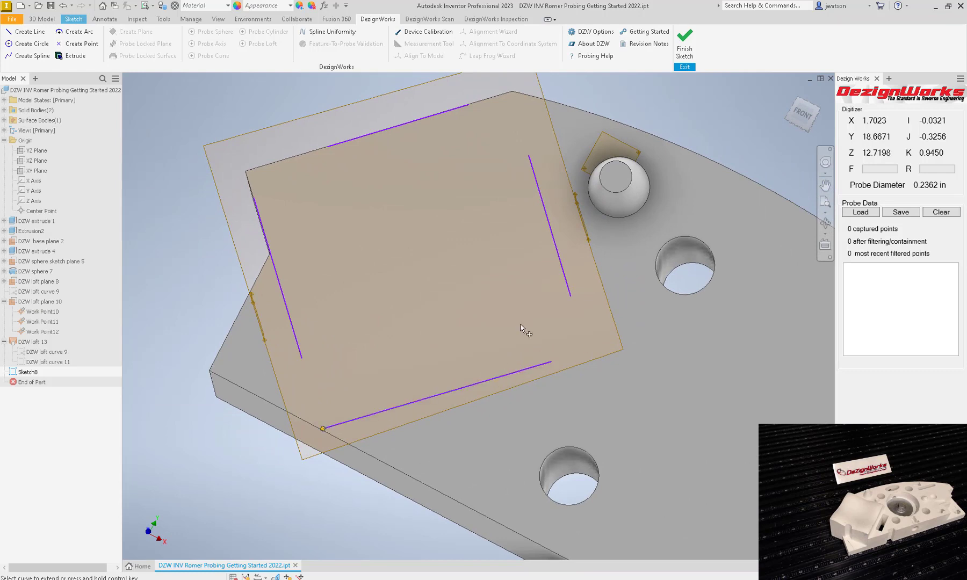
left_click(561, 261)
left_click(484, 100)
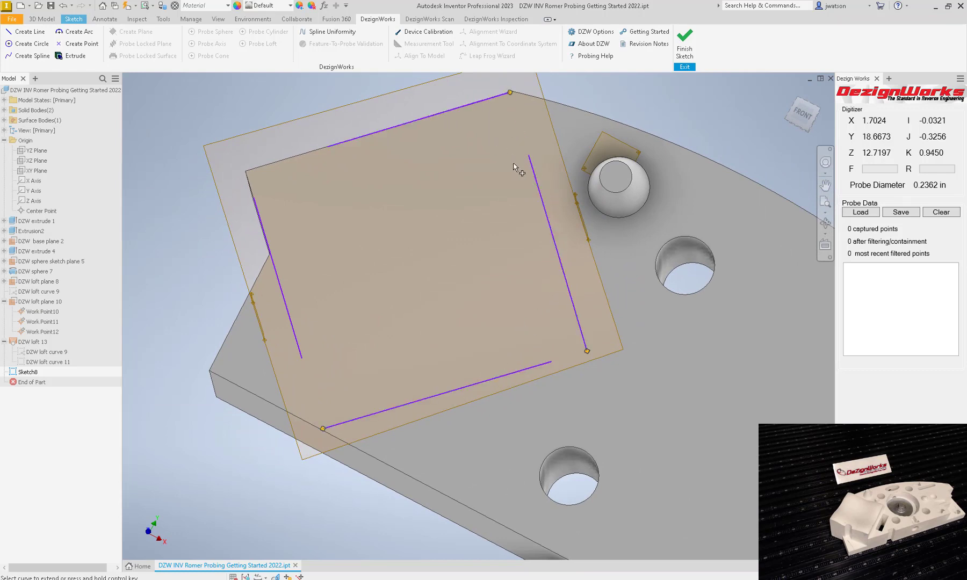
left_click(537, 184)
left_click(346, 148)
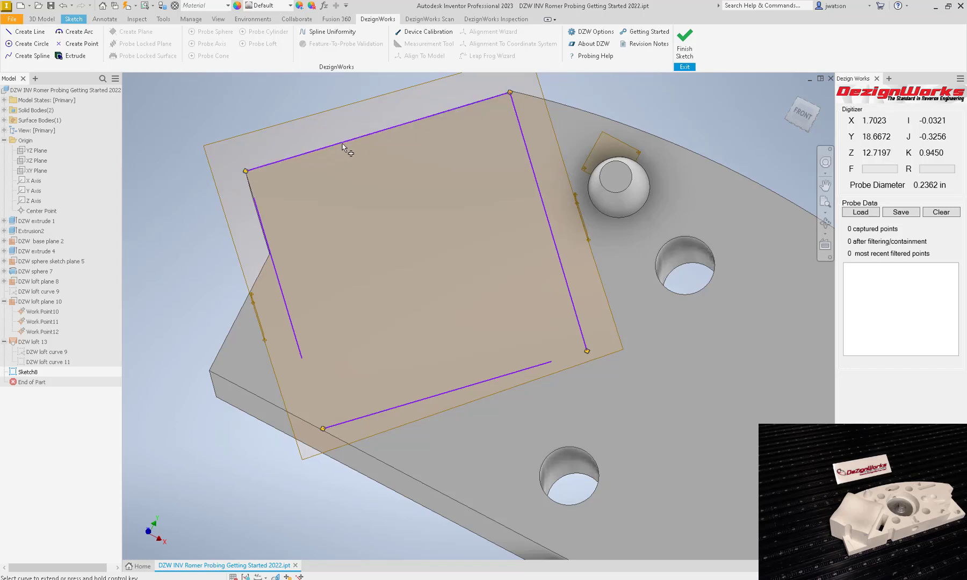
left_click(275, 299)
left_click(280, 295)
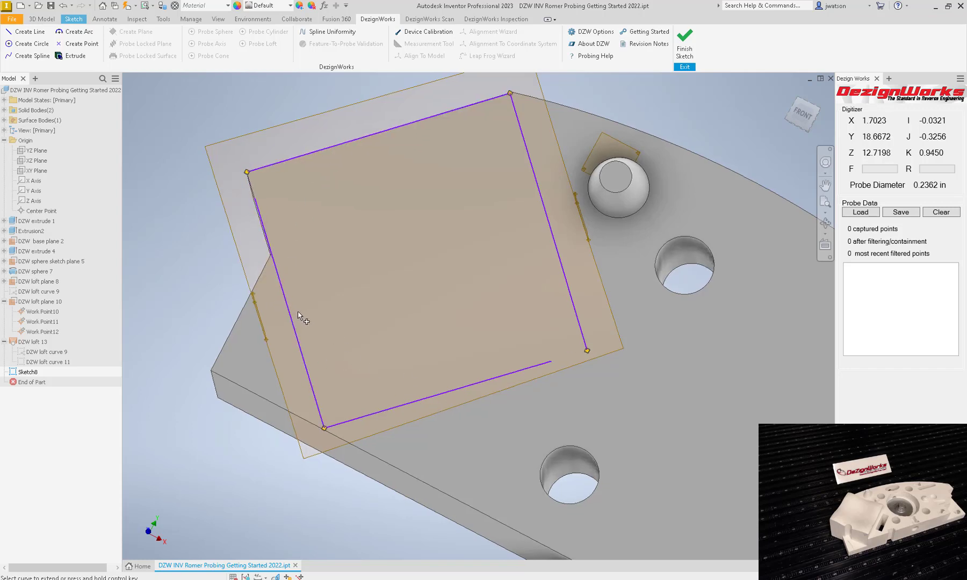
scroll(304, 312, "up", 2)
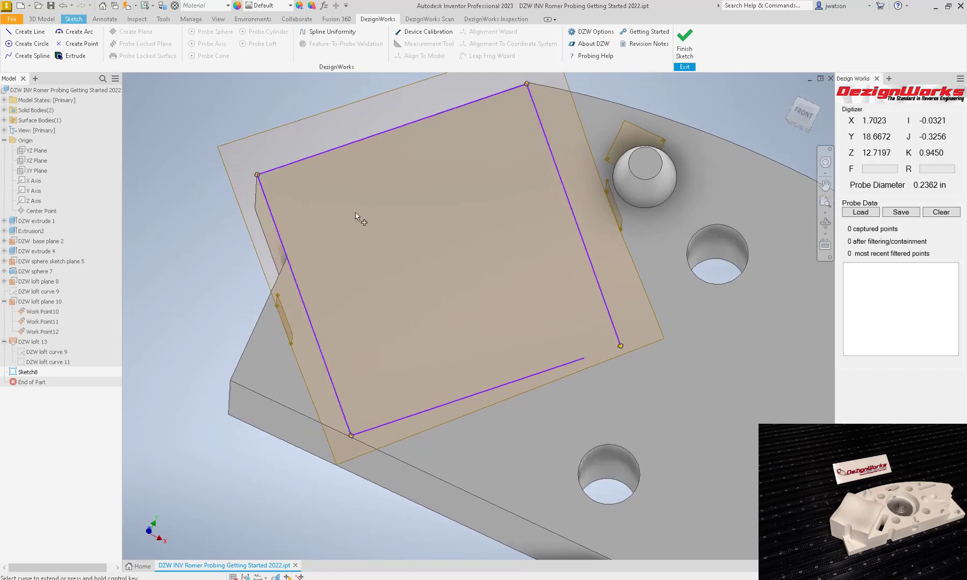
left_click(493, 390)
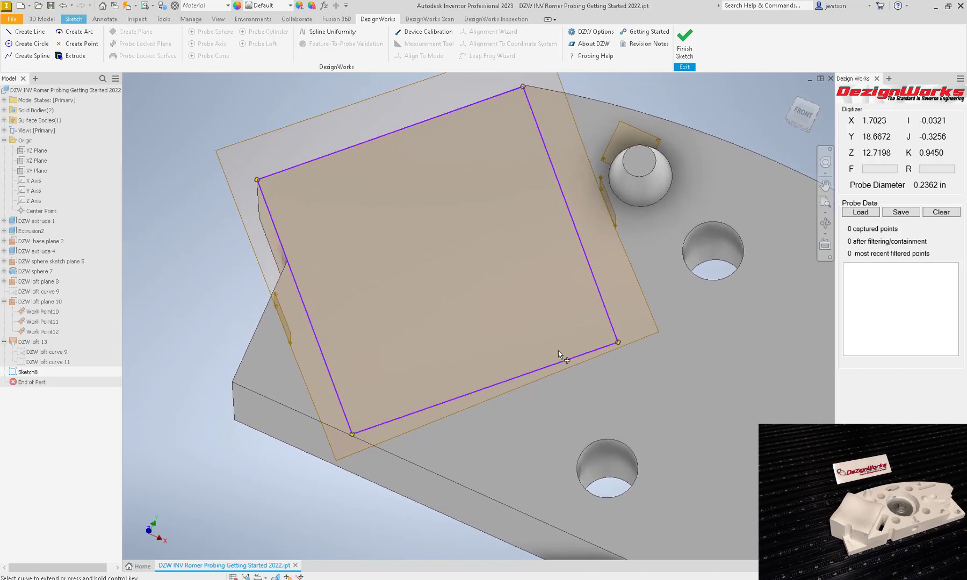
Extrude the closed four-sided profile up to the probed loft surface, joining it to the body.
key("F6")
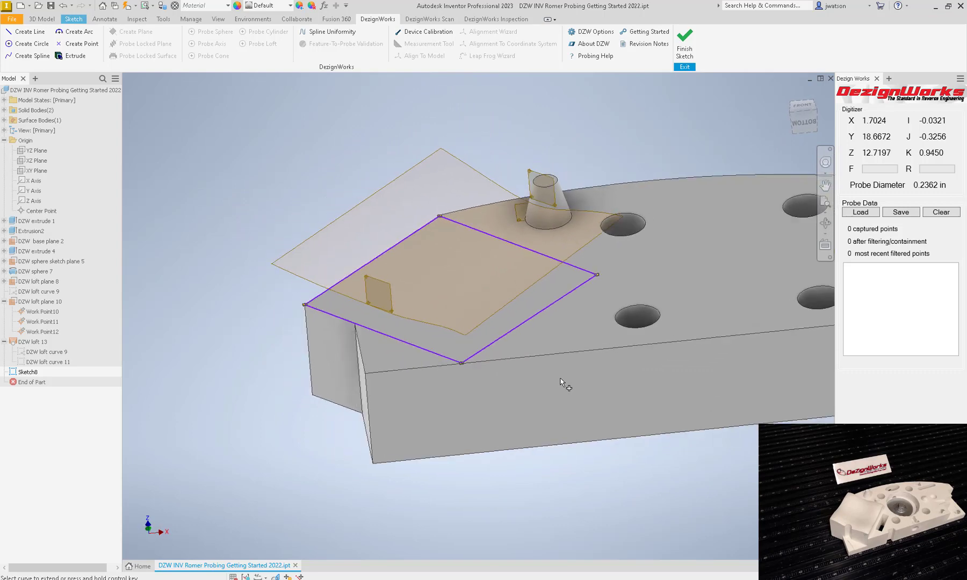
key("F5")
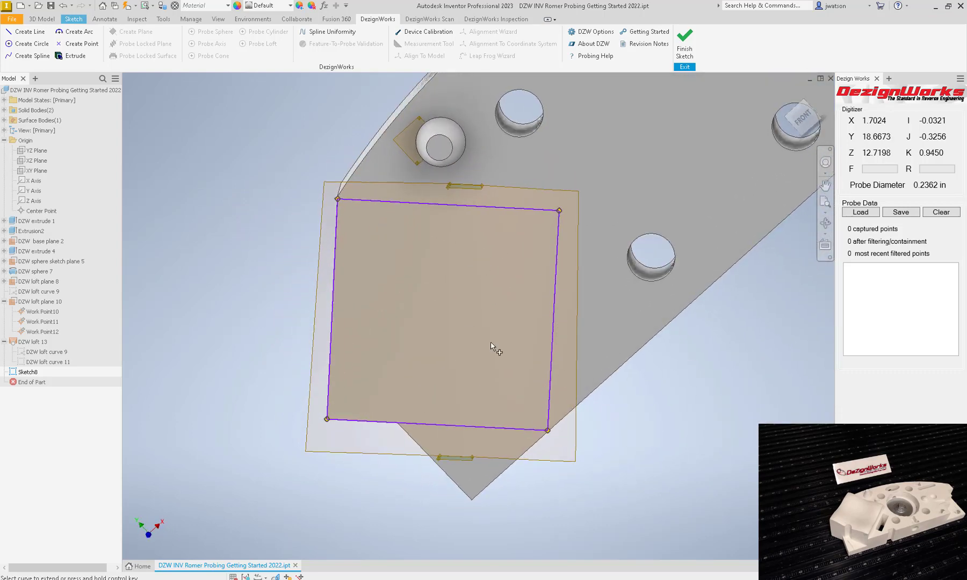
key("F5")
key("F5")
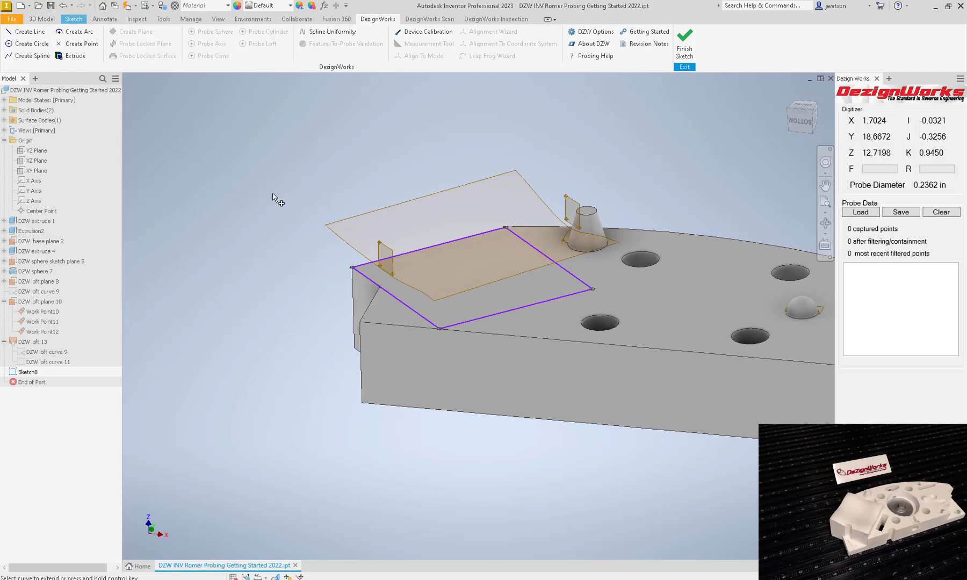
left_click(42, 19)
left_click(53, 42)
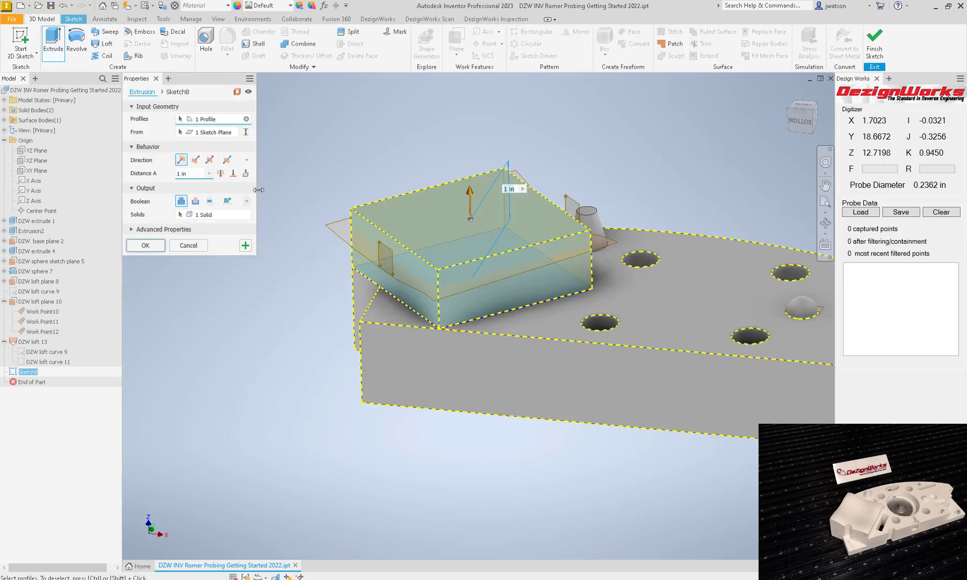
left_click(233, 173)
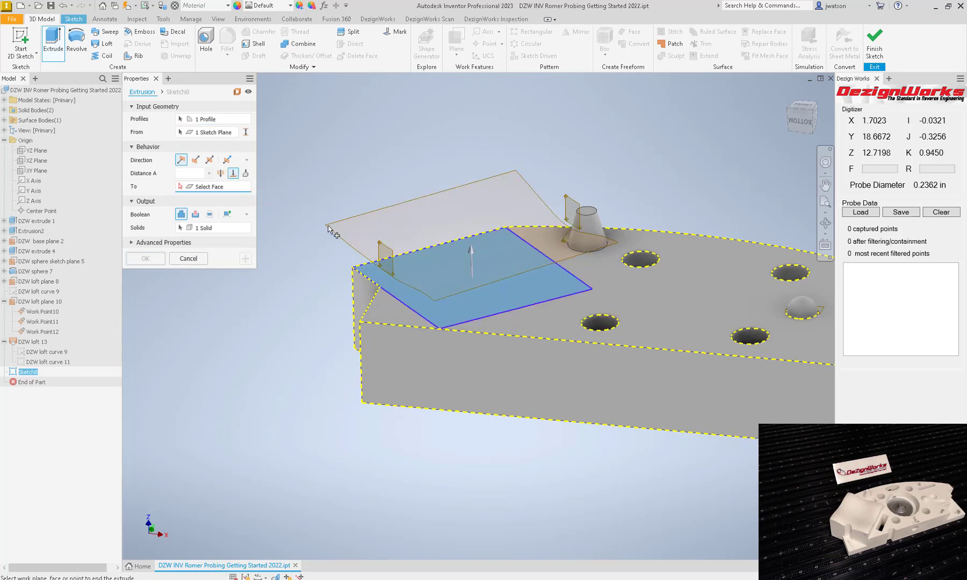
left_click(391, 234)
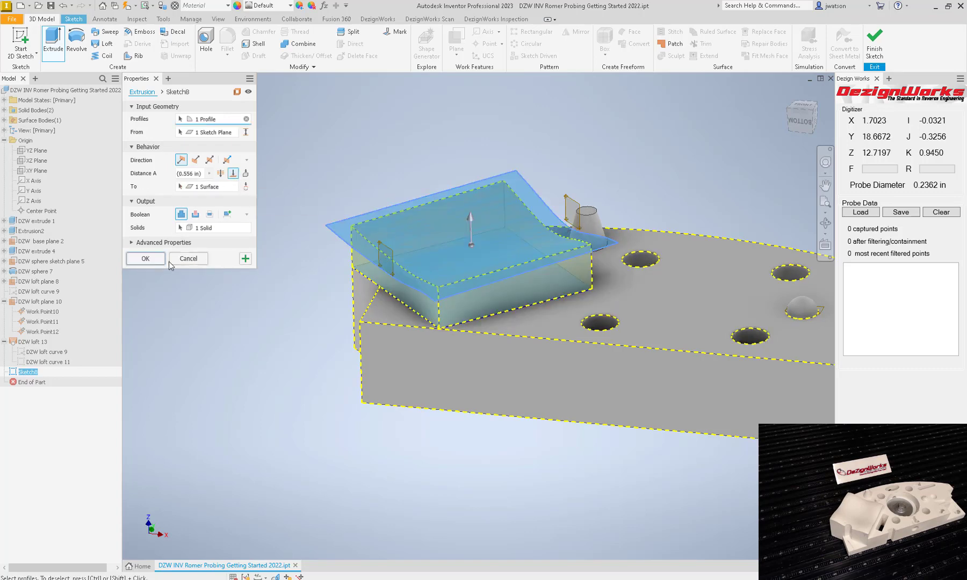
left_click(144, 259)
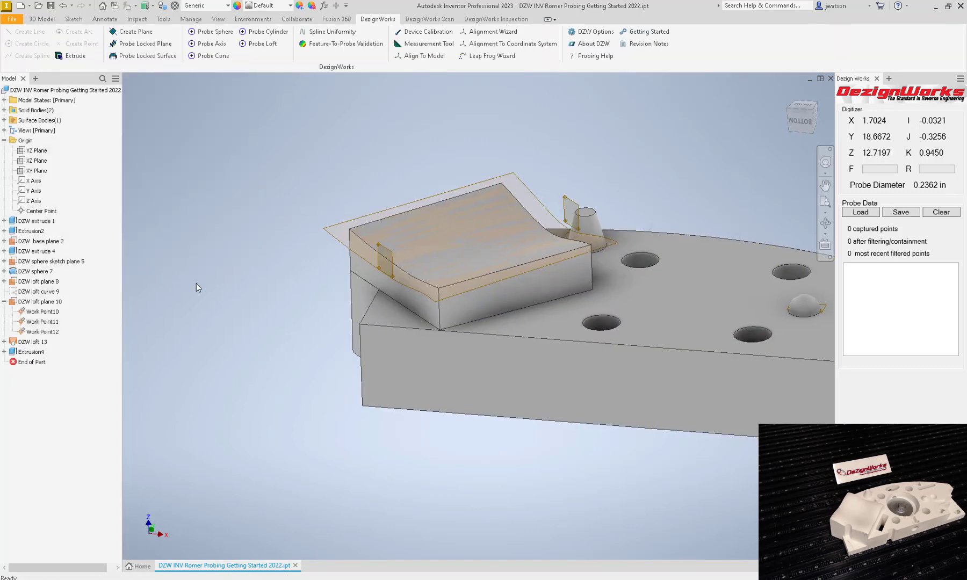
Hide the DZW loft 13 surface and save the part.
left_click(330, 236)
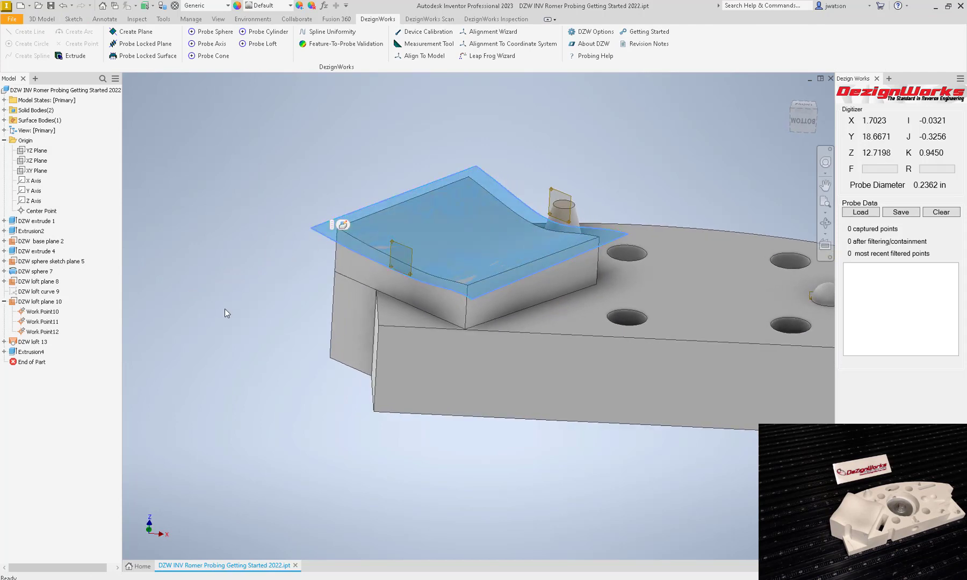
left_click(224, 309)
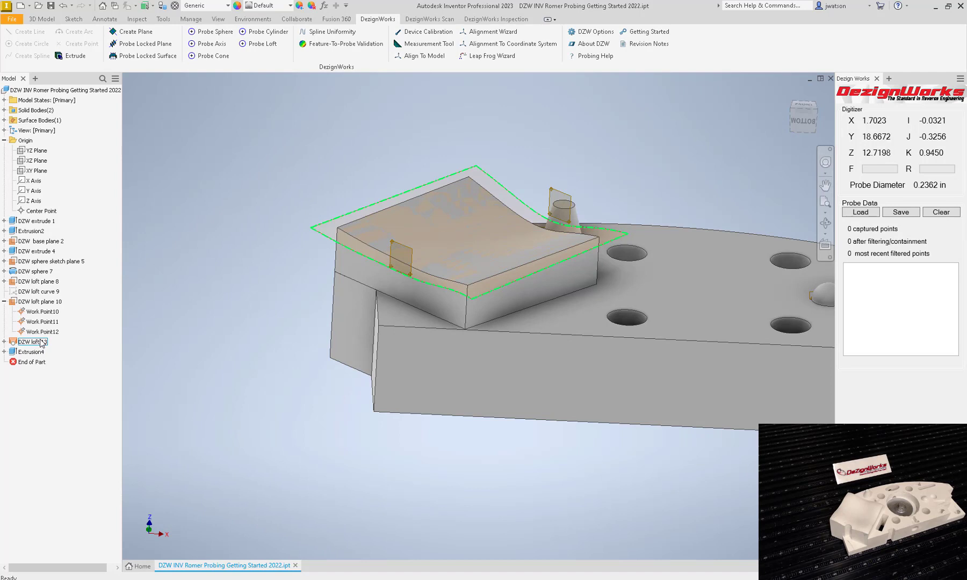
left_click(42, 342)
right_click(42, 342)
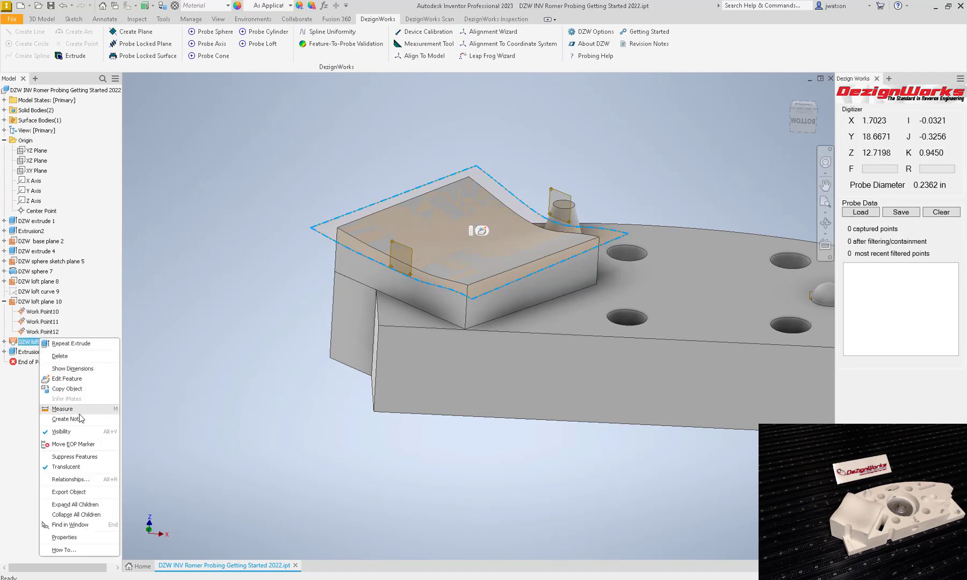
left_click(62, 432)
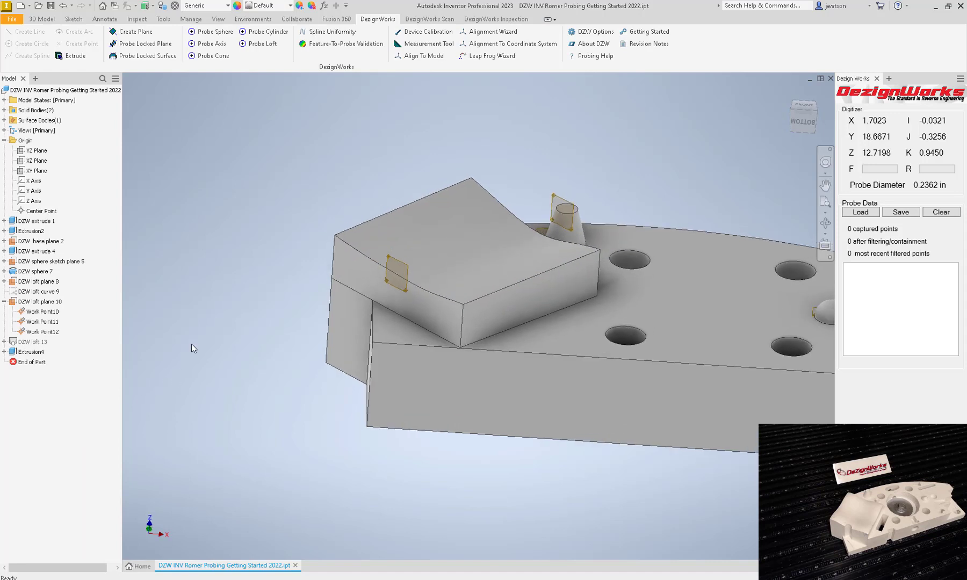
left_click(13, 20)
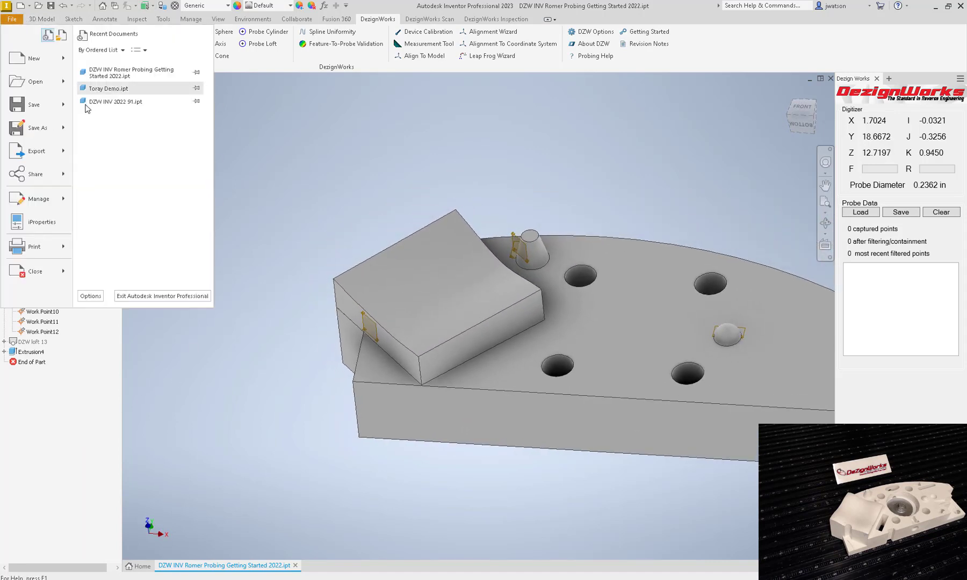
left_click(34, 106)
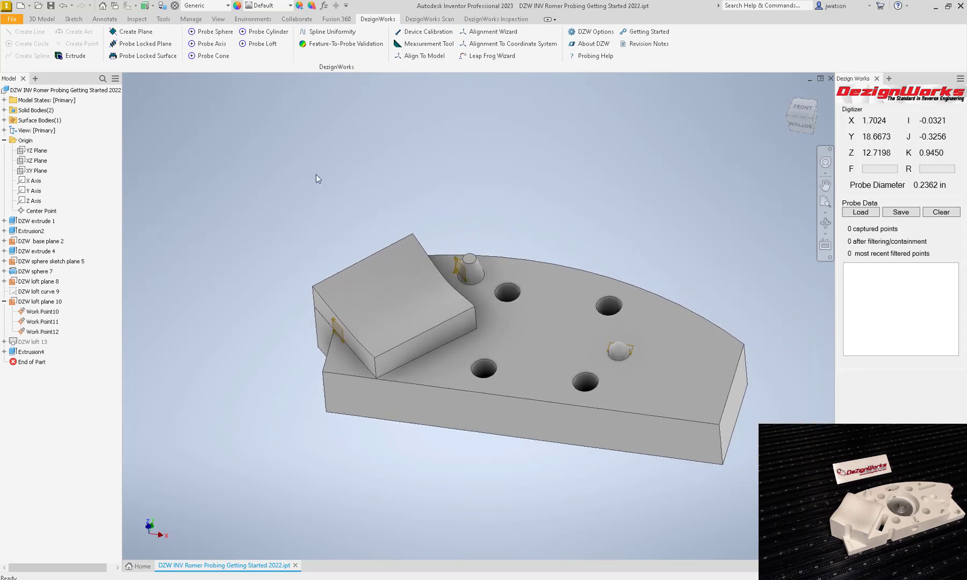
Start Feature-To-Probe Validation and add DZW extrude 4, Extrusion2, DZW sphere 7, Extrusion4 and DZW extrude 1 as surfaces to inspect.
left_click(349, 45)
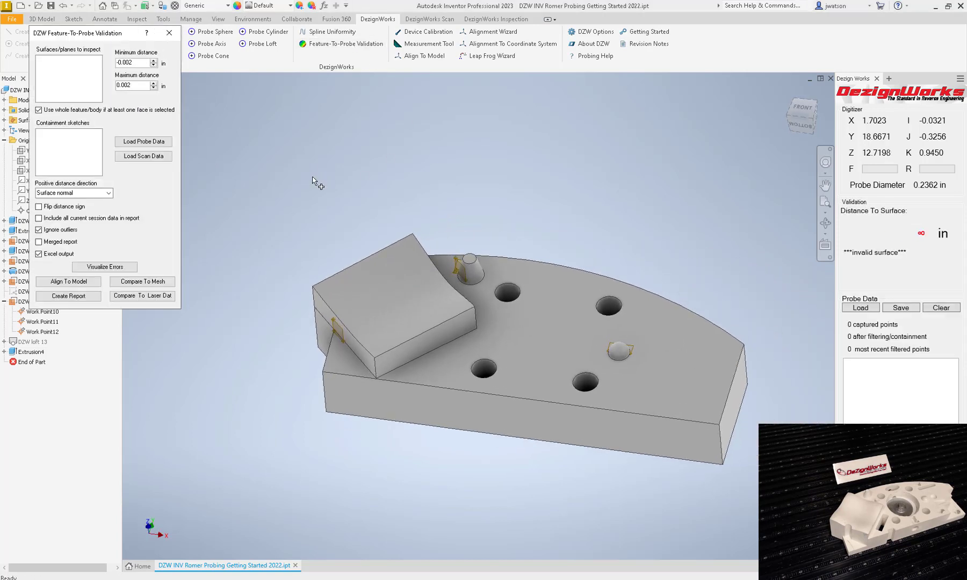
left_click_drag(126, 45, 108, 232)
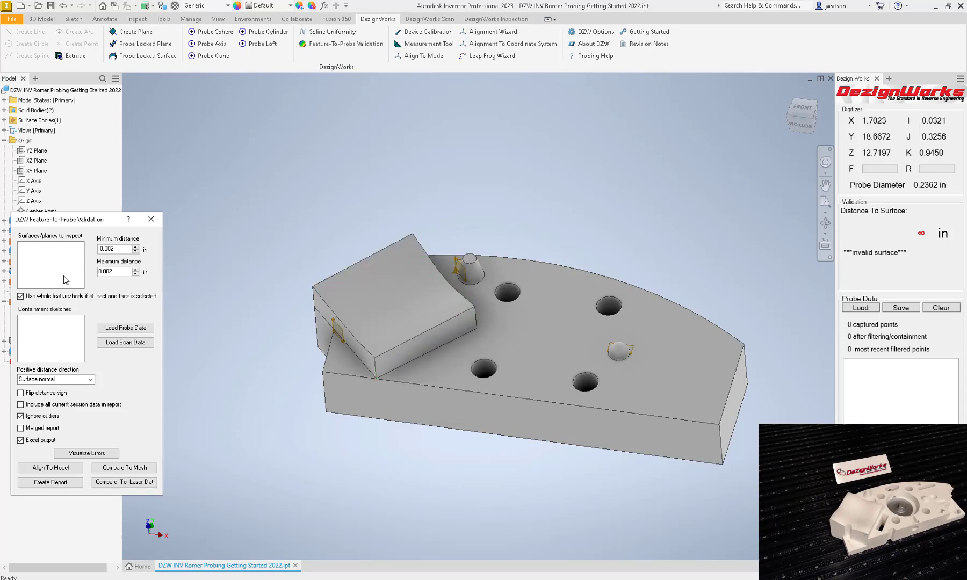
middle_click_drag(294, 307, 329, 305, "shift")
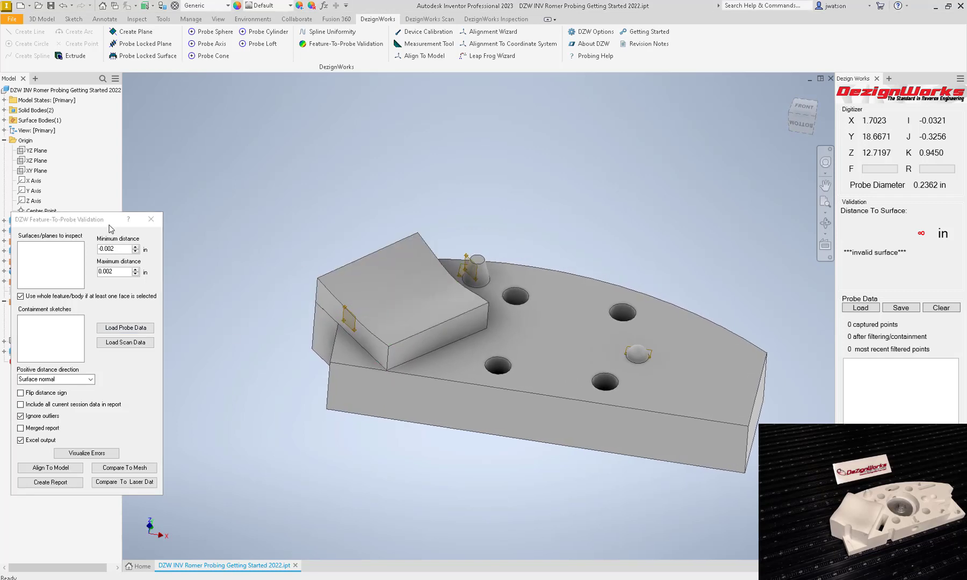
left_click_drag(111, 220, 231, 149)
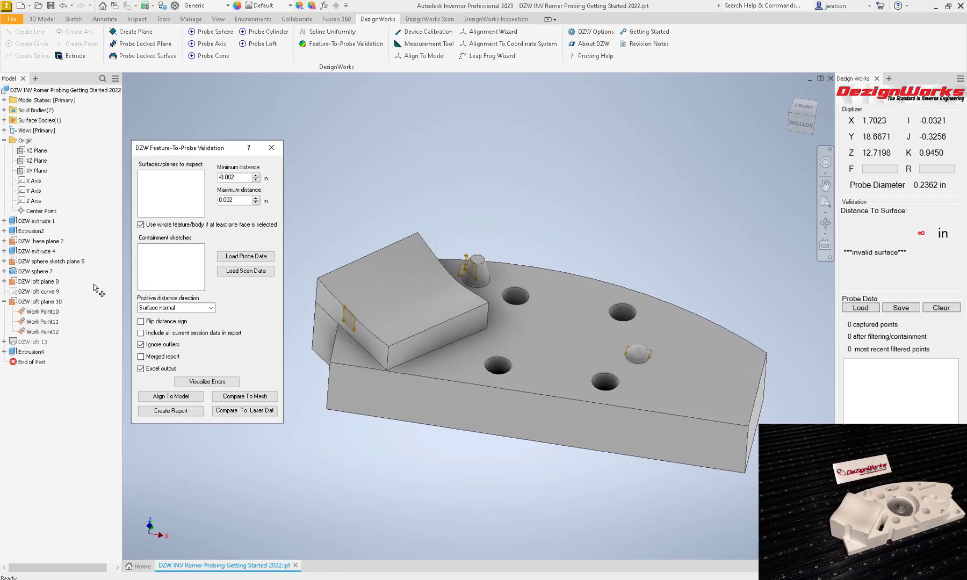
left_click(44, 252)
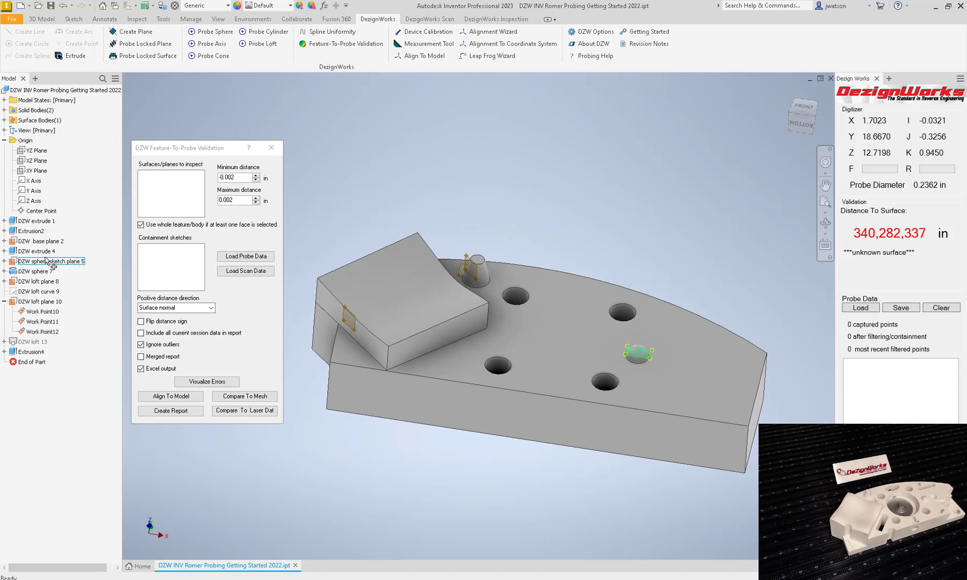
left_click(43, 252)
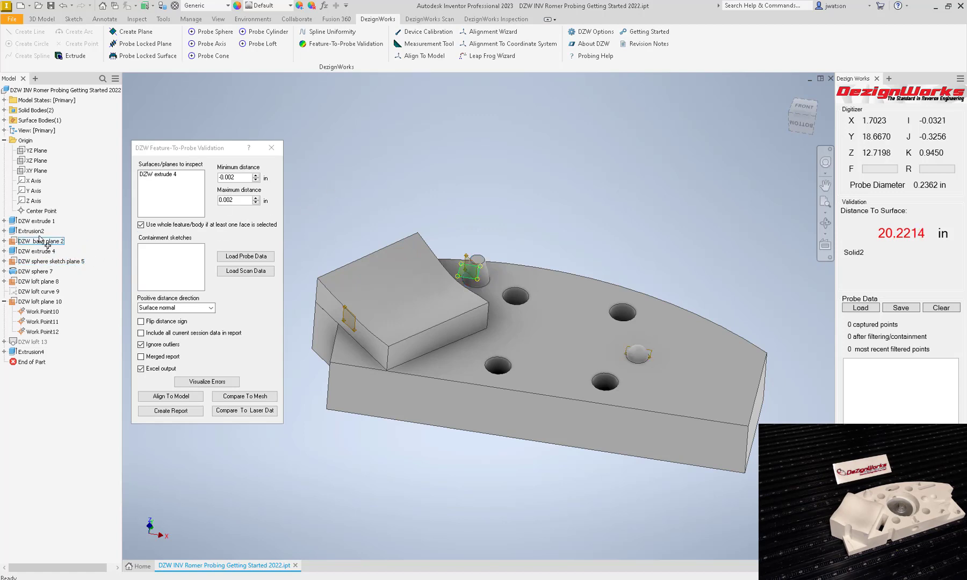
left_click(33, 232)
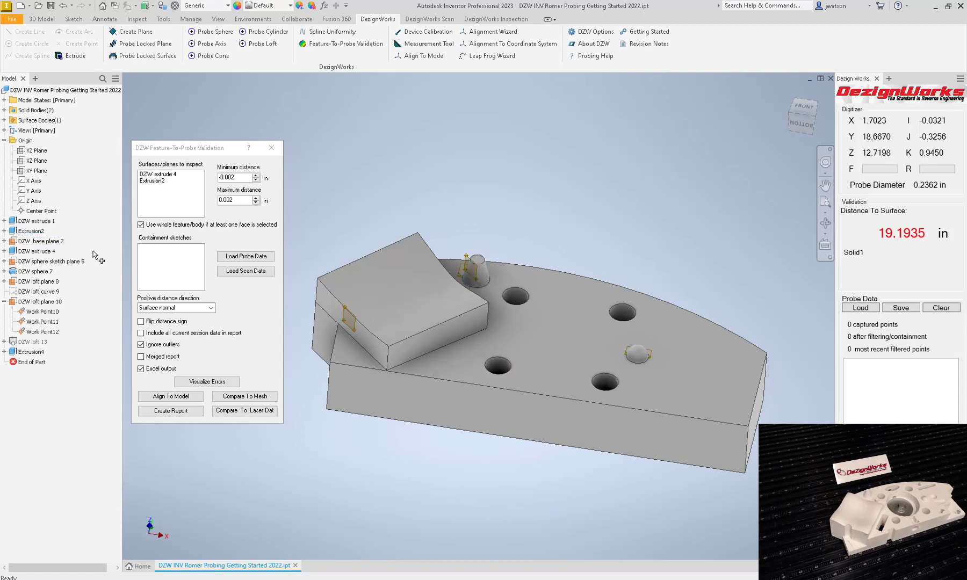
left_click(43, 271)
left_click(33, 352)
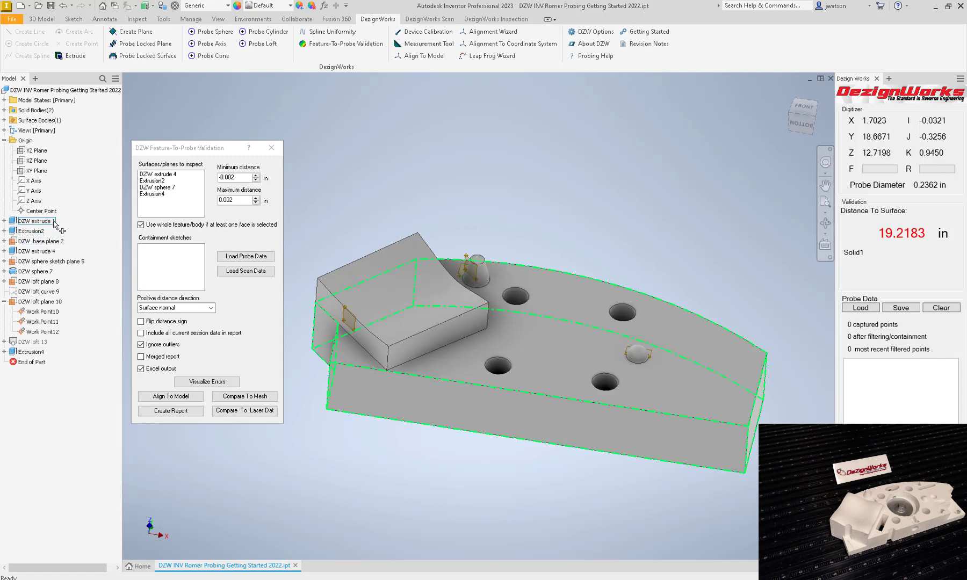
left_click(38, 220)
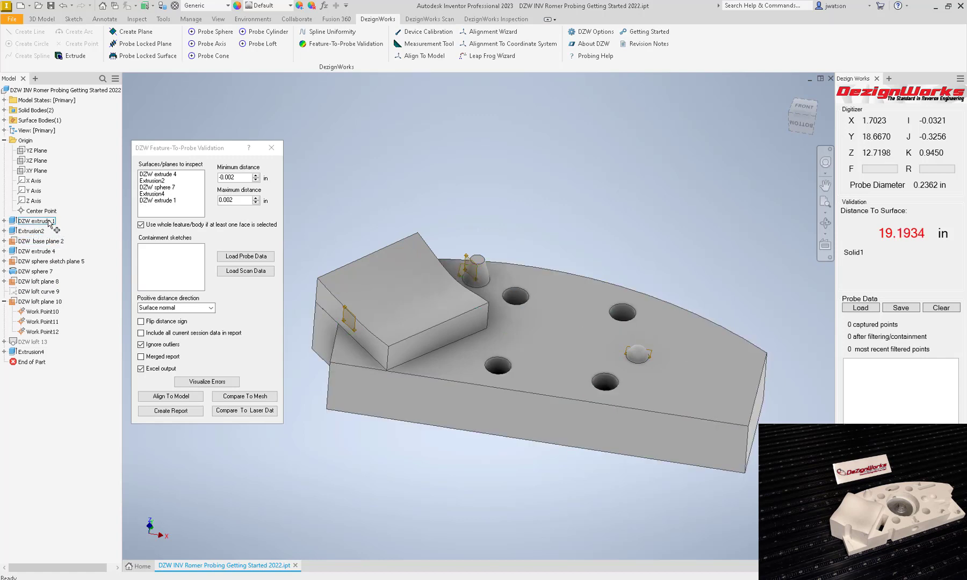
left_click(373, 189)
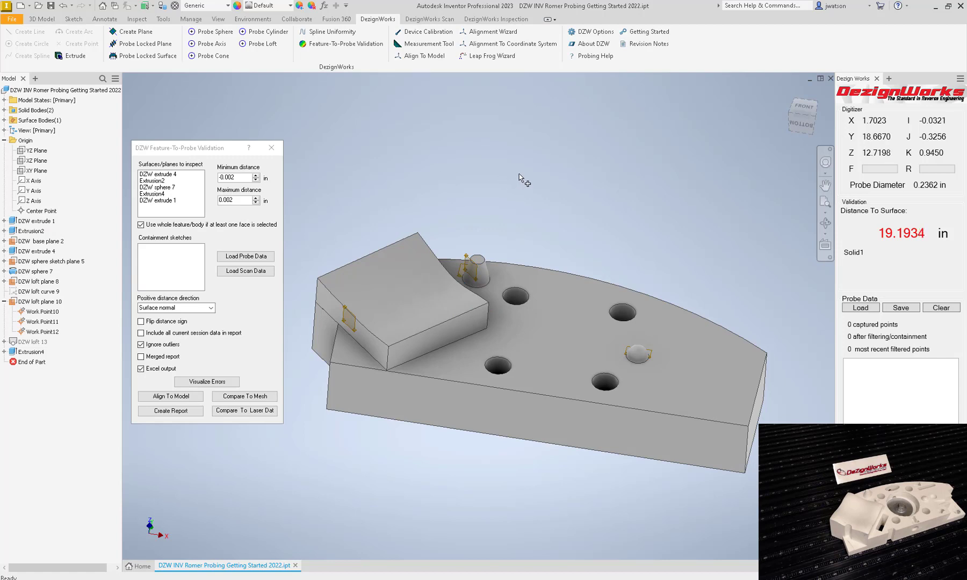
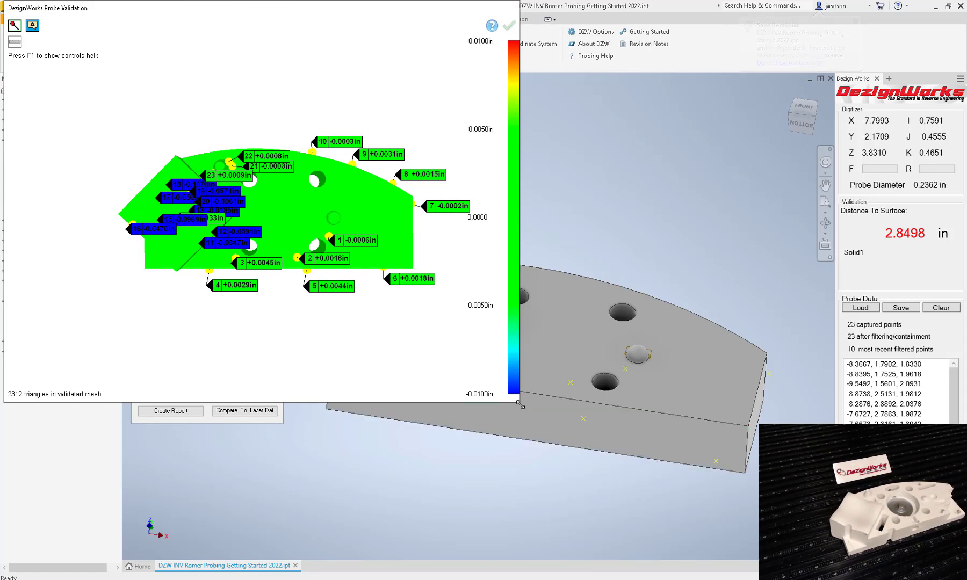
Enlarge the Probe Validation window to full size and examine the deviation labels around the raised block from a tilted view.
left_click_drag(519, 404, 966, 579)
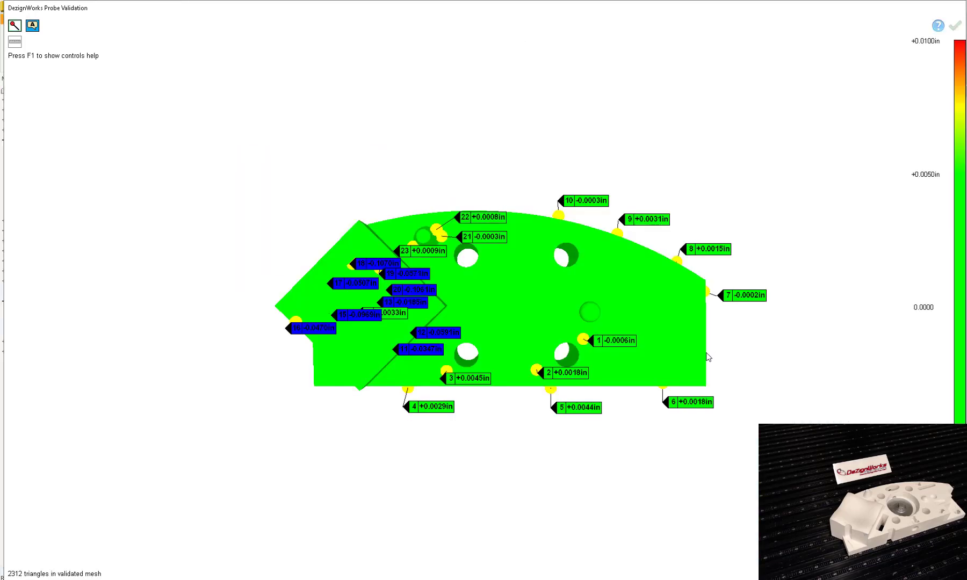
middle_click_drag(501, 433, 500, 408)
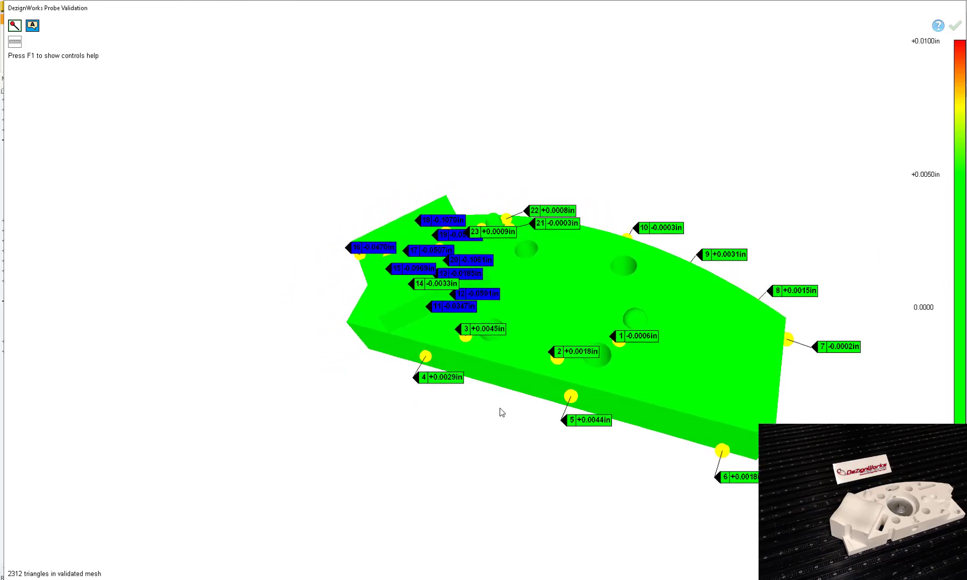
mouse_move(376, 245)
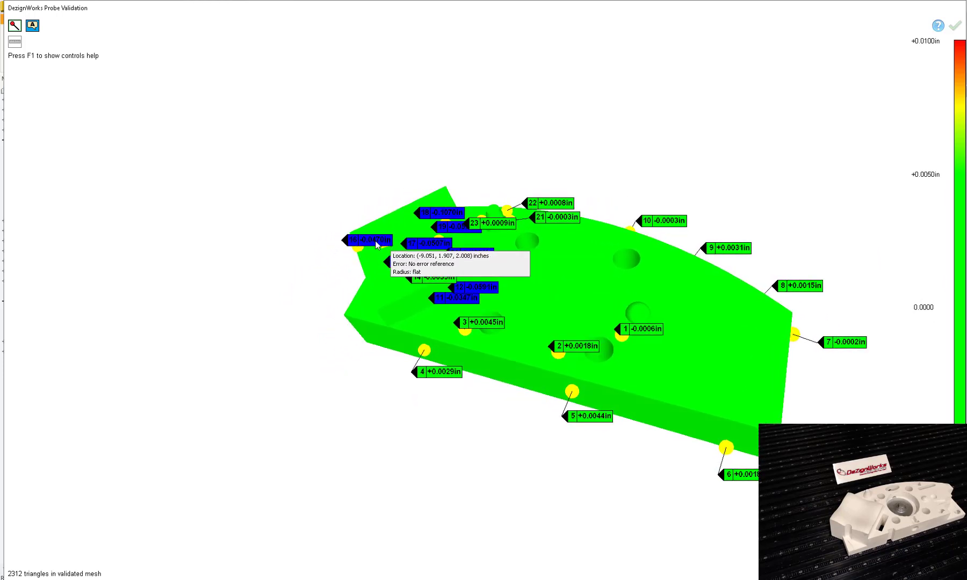
middle_click_drag(376, 246, 389, 260)
middle_click_drag(387, 260, 293, 157)
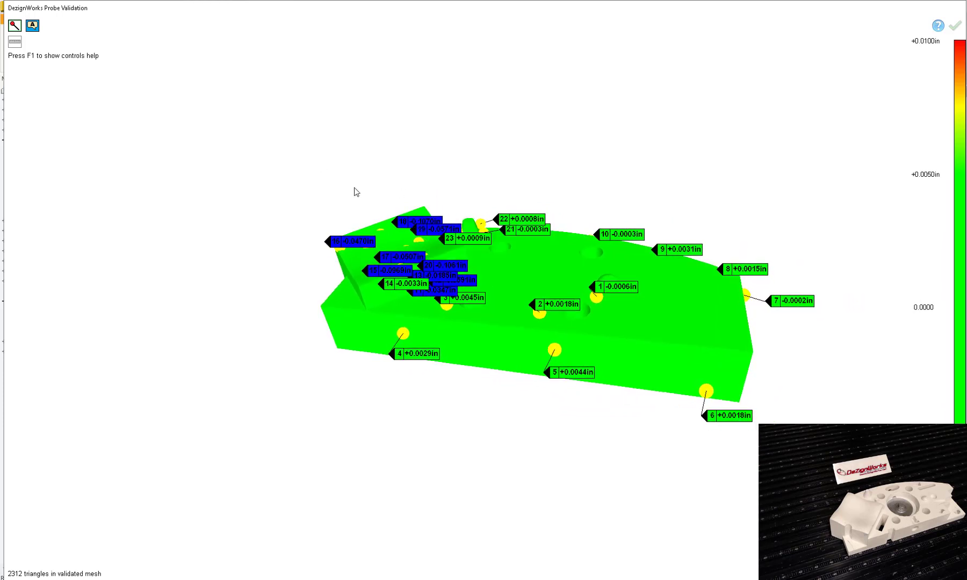
Spread the overlapping blue deviation labels of the raised block outward into the empty space around the part.
left_click(34, 26)
left_click_drag(402, 225, 366, 148)
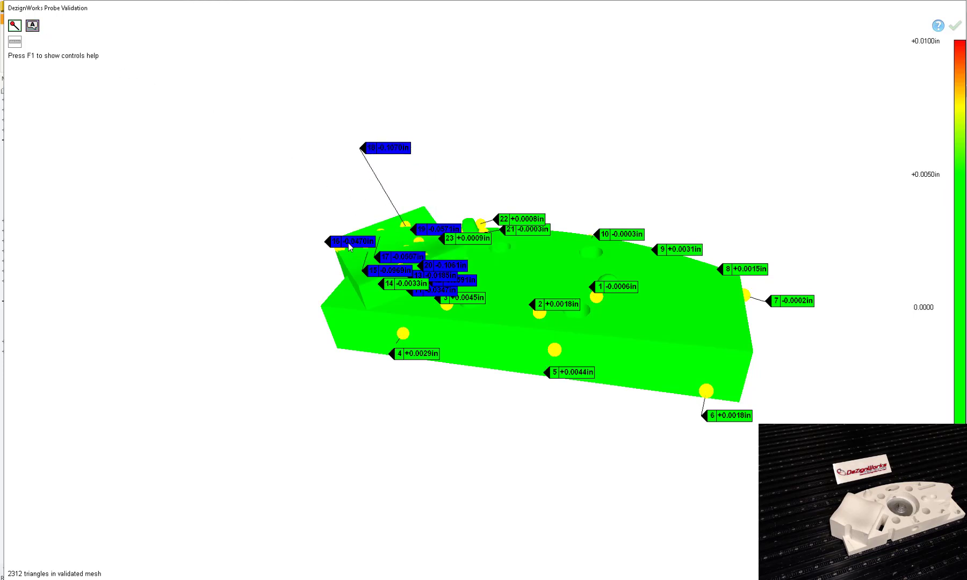
left_click_drag(335, 241, 292, 179)
left_click_drag(424, 233, 459, 191)
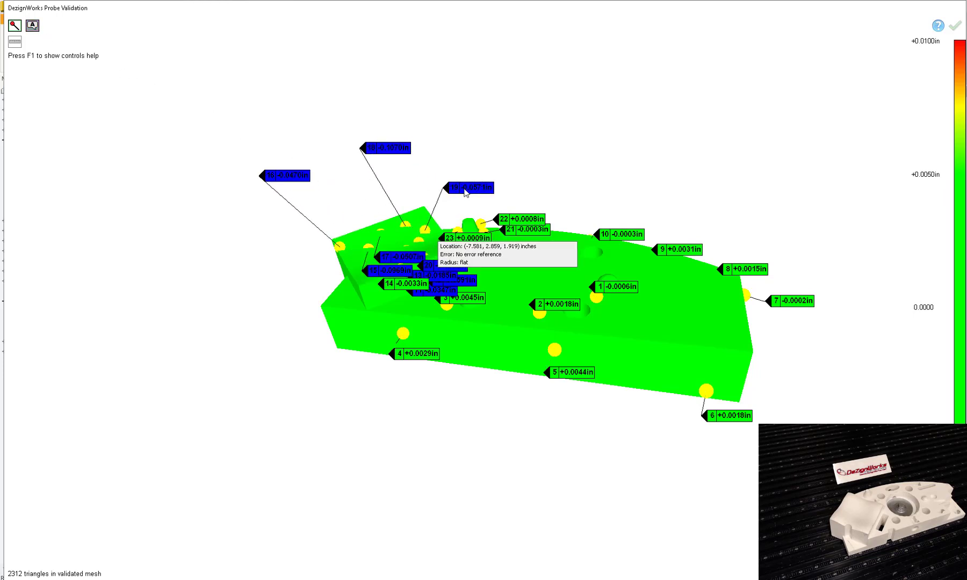
left_click_drag(414, 260, 260, 261)
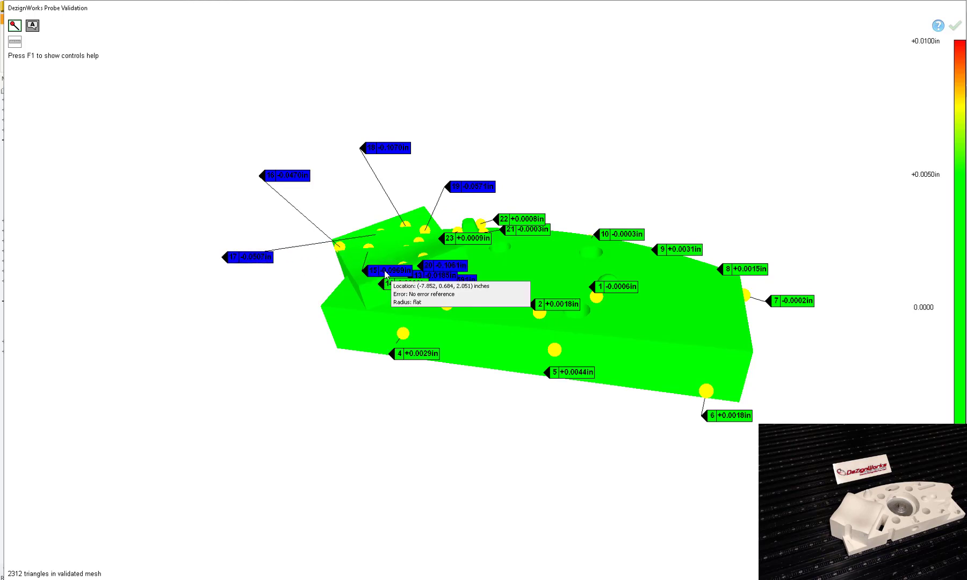
left_click_drag(383, 271, 282, 302)
left_click_drag(448, 265, 577, 176)
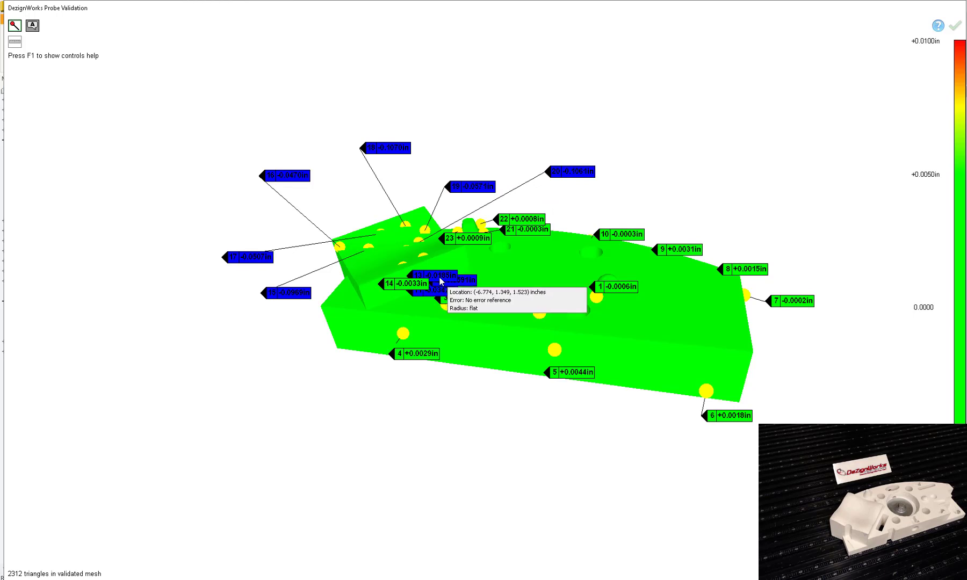
left_click_drag(437, 276, 454, 129)
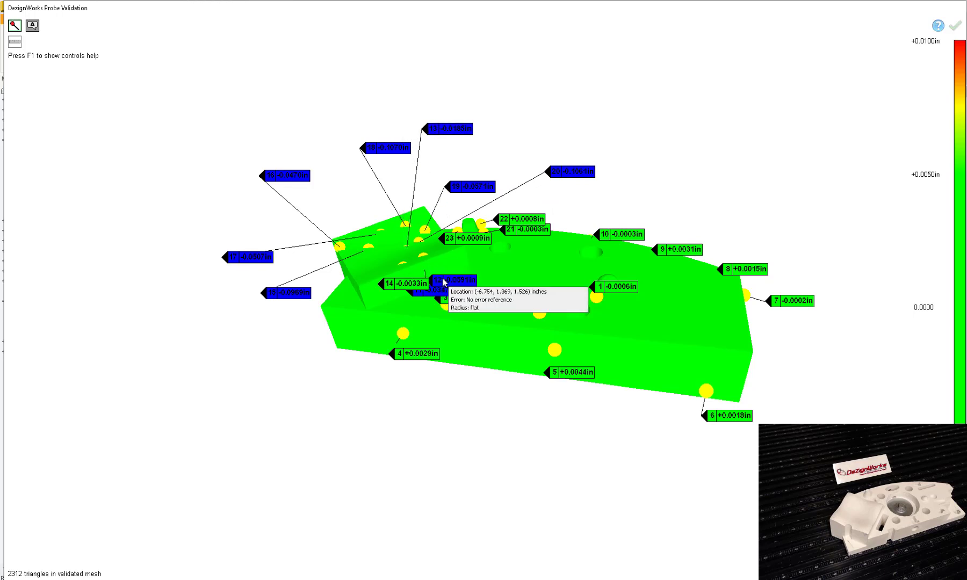
left_click_drag(442, 280, 309, 403)
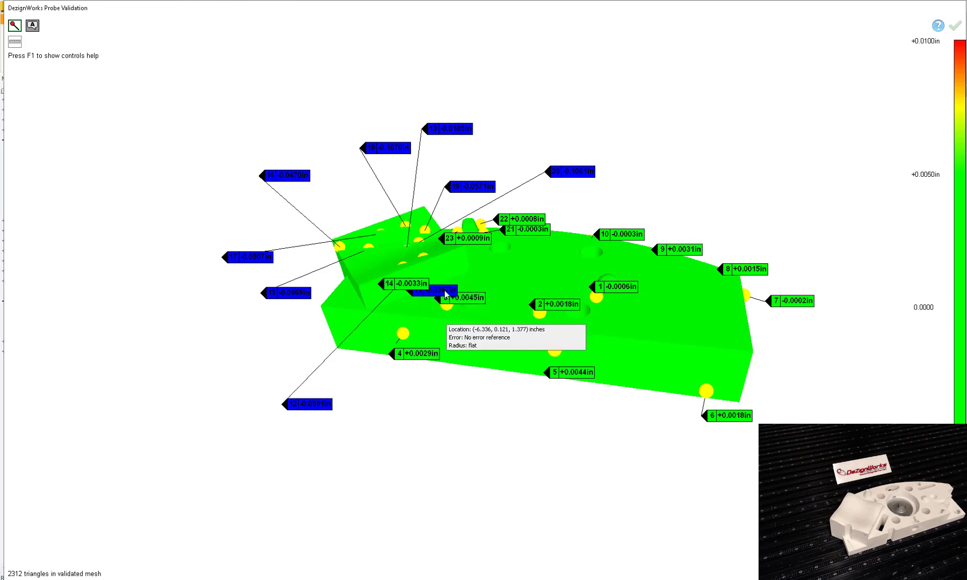
left_click_drag(435, 294, 446, 424)
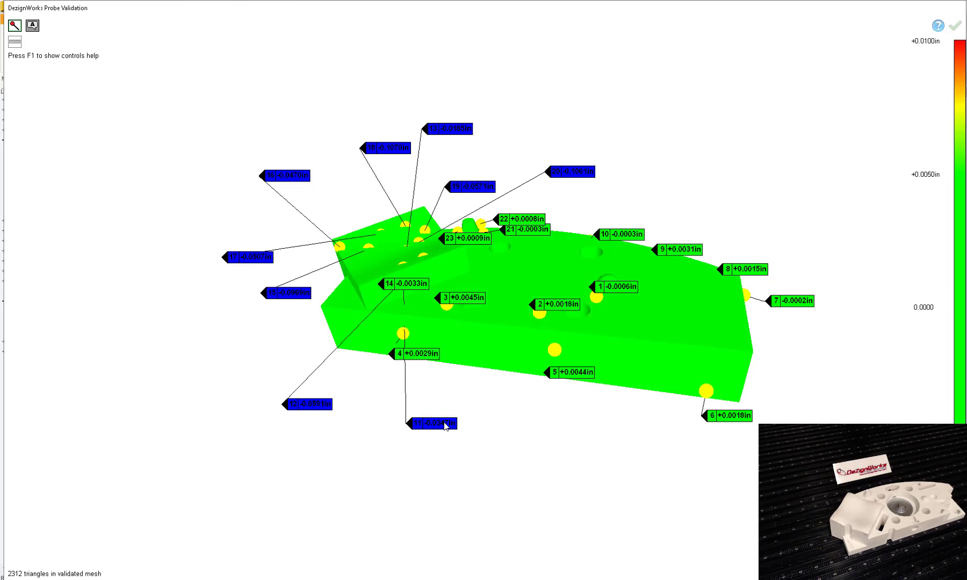
left_click(34, 29)
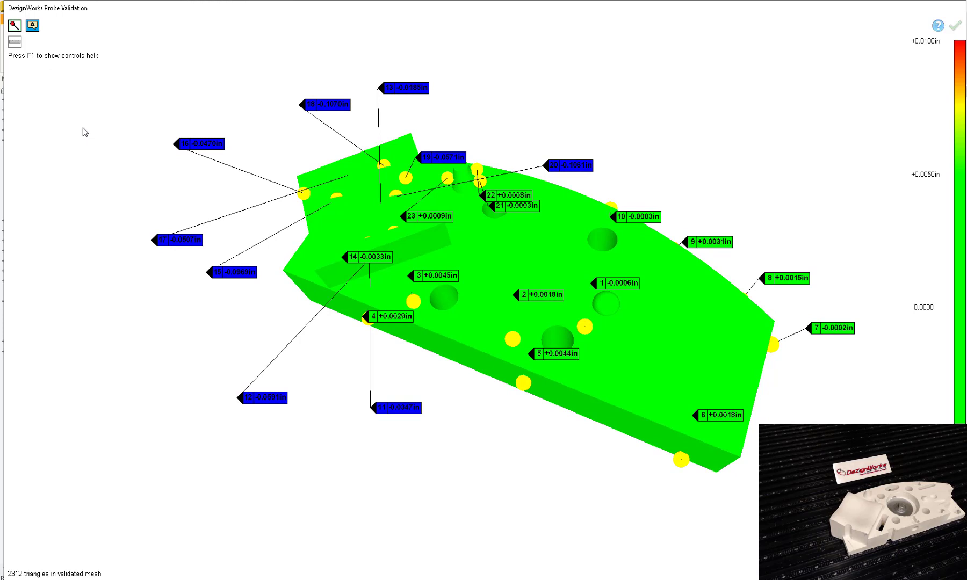
Show the controls help, capture three report snapshots of the error map from different angles, and accept the validation view.
key("F1")
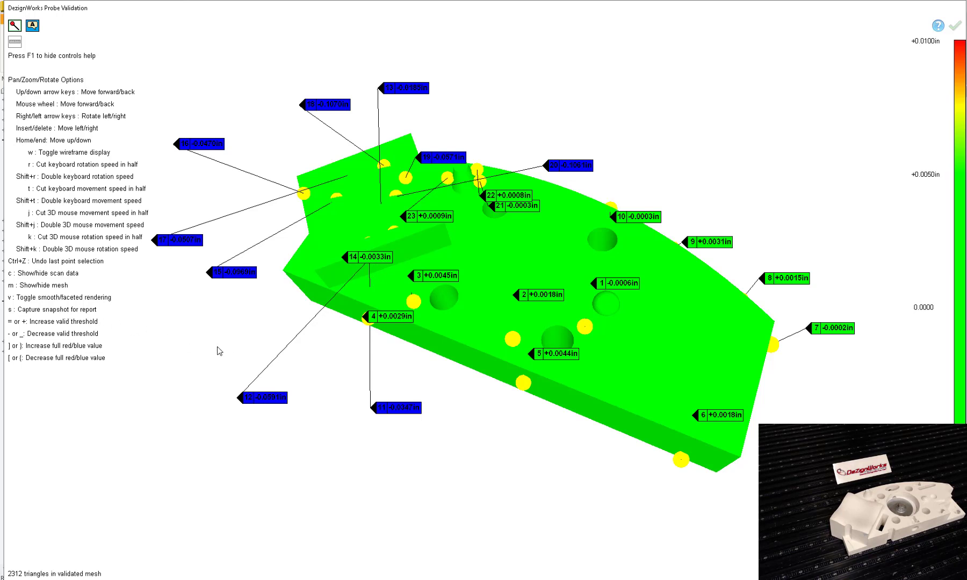
key("s")
left_click(506, 328)
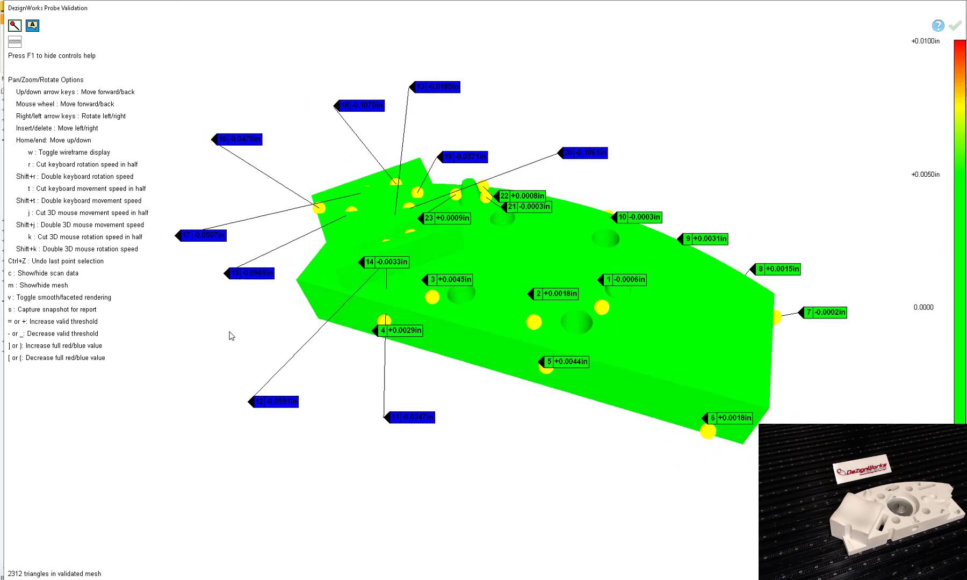
key("s")
left_click(498, 329)
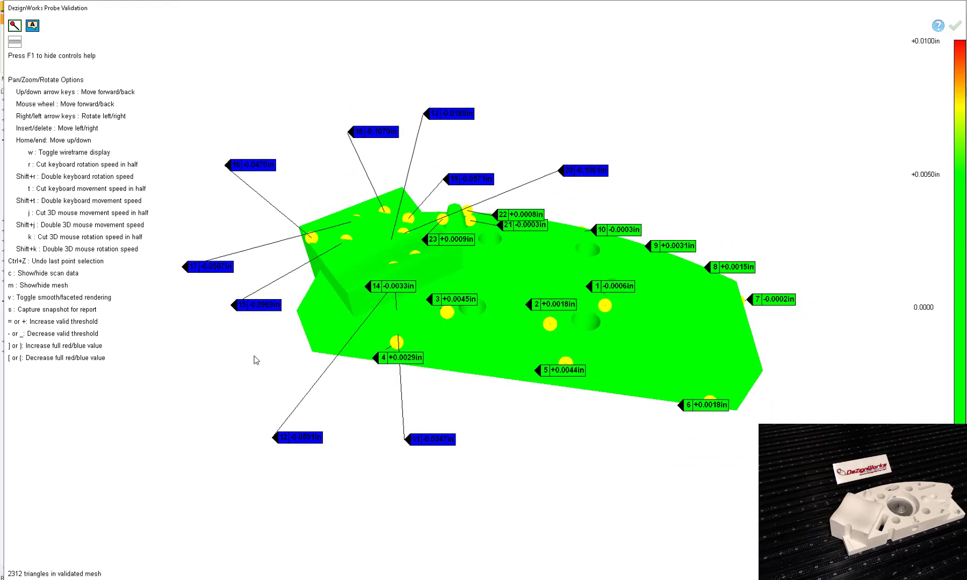
key("s")
left_click(508, 329)
left_click(955, 27)
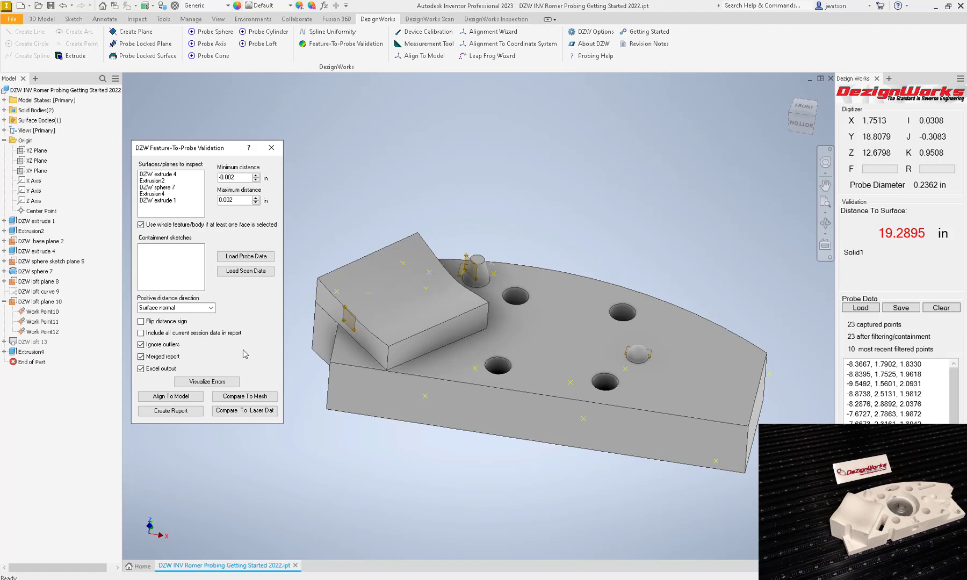
Create a merged inspection report with Excel output and close the Feature-To-Probe Validation dialog.
left_click(171, 411)
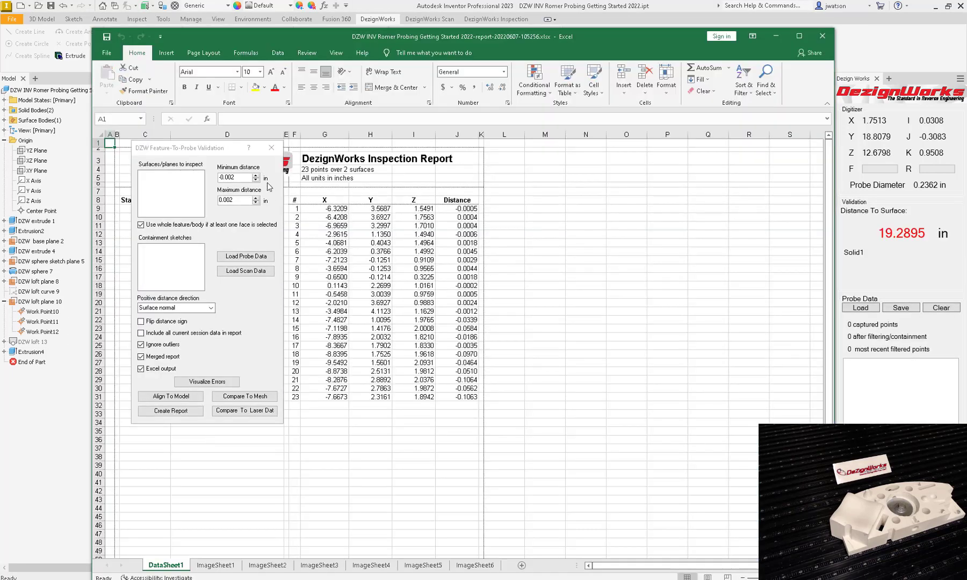
left_click(272, 148)
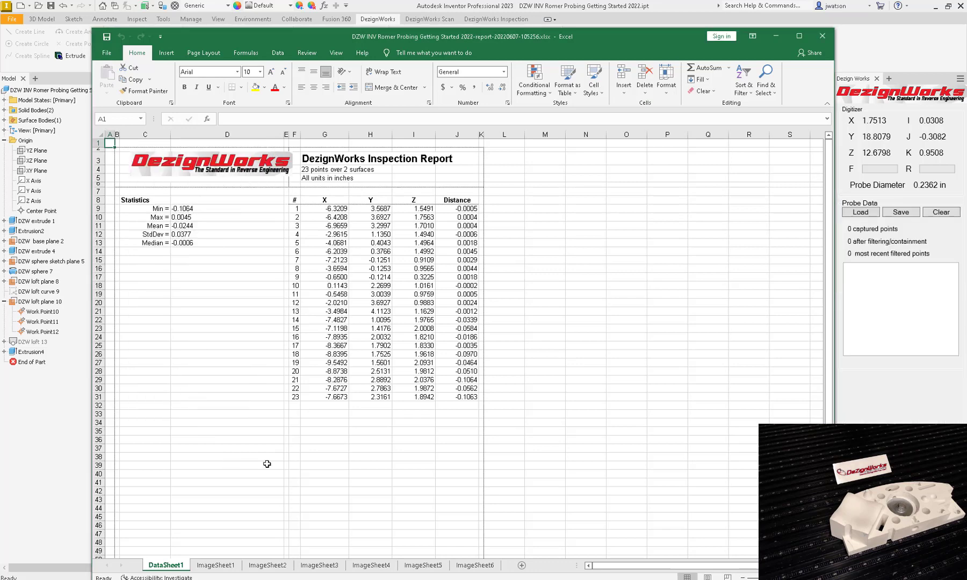
Review the Excel inspection report's snapshot sheets, point tables and statistics, including DataSheet1 and ImageSheet1 to ImageSheet3.
left_click(226, 567)
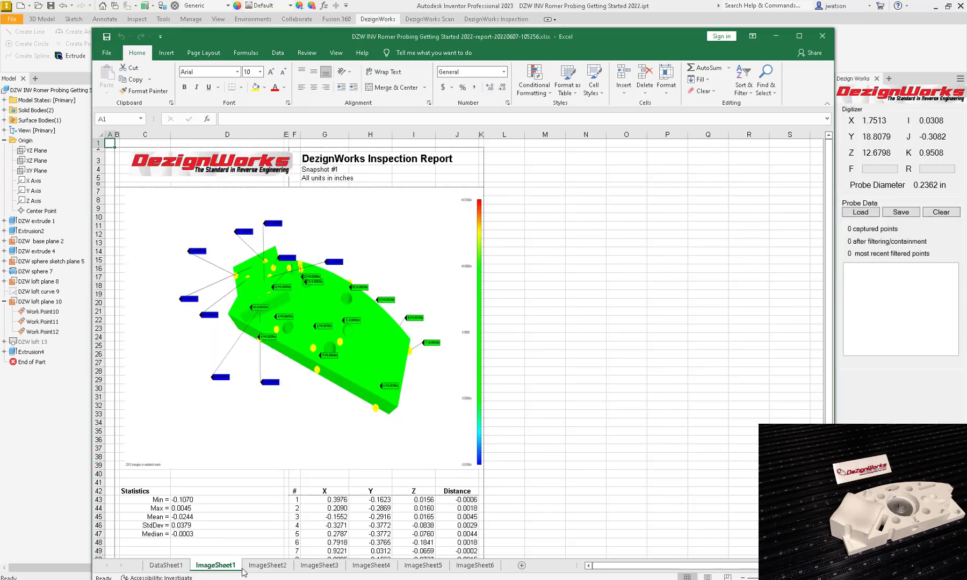
left_click(267, 566)
left_click(322, 566)
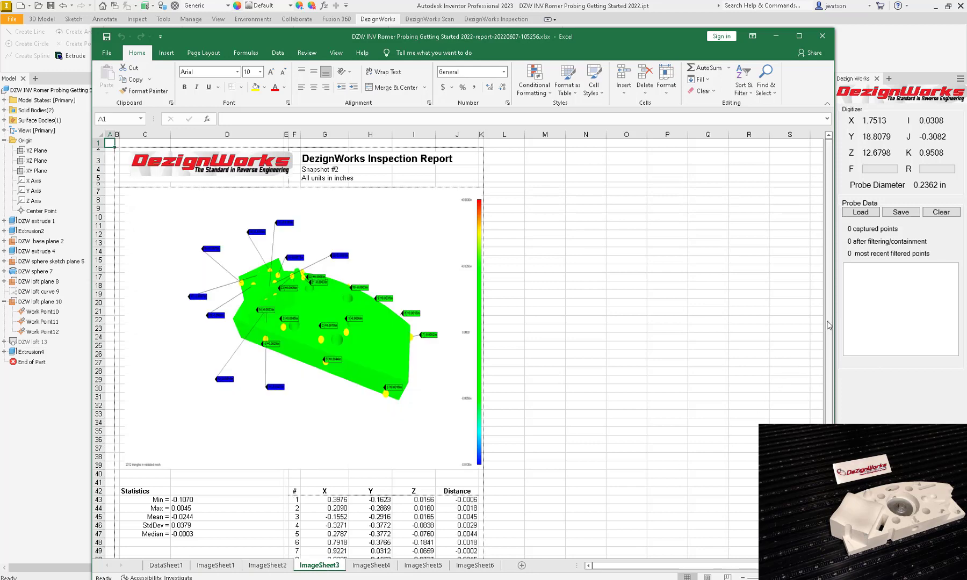
left_click_drag(829, 325, 829, 332)
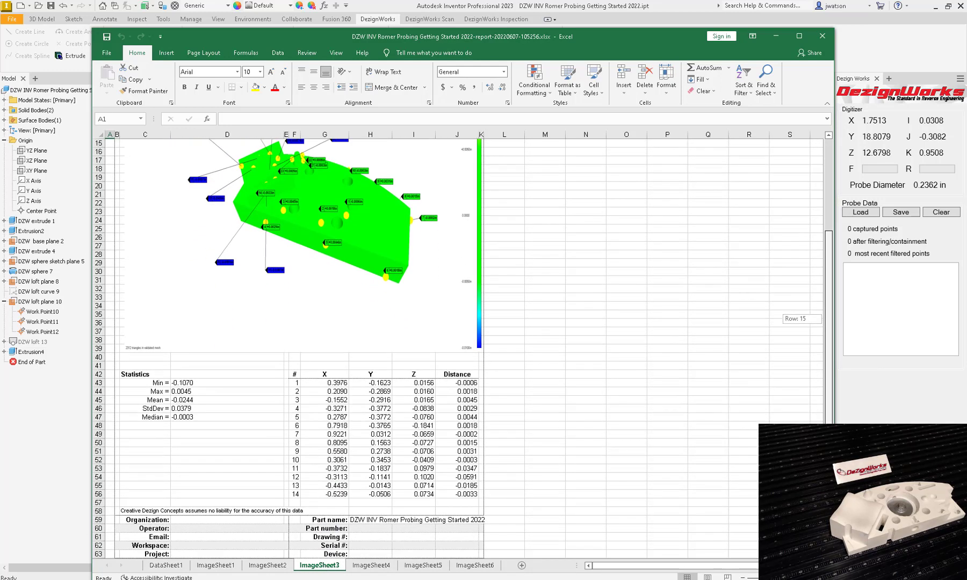
left_click_drag(810, 407, 806, 308)
left_click_drag(803, 266, 803, 266)
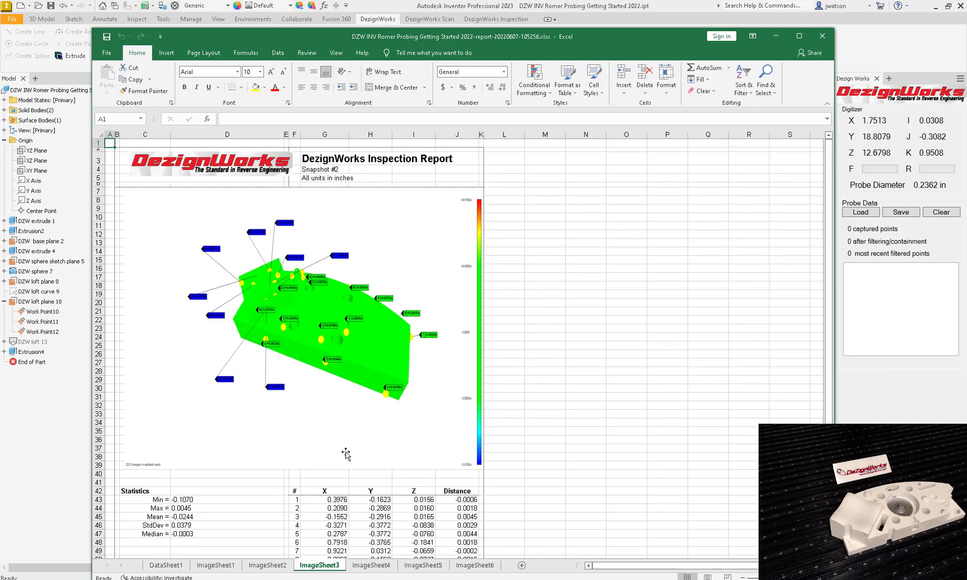
left_click(166, 566)
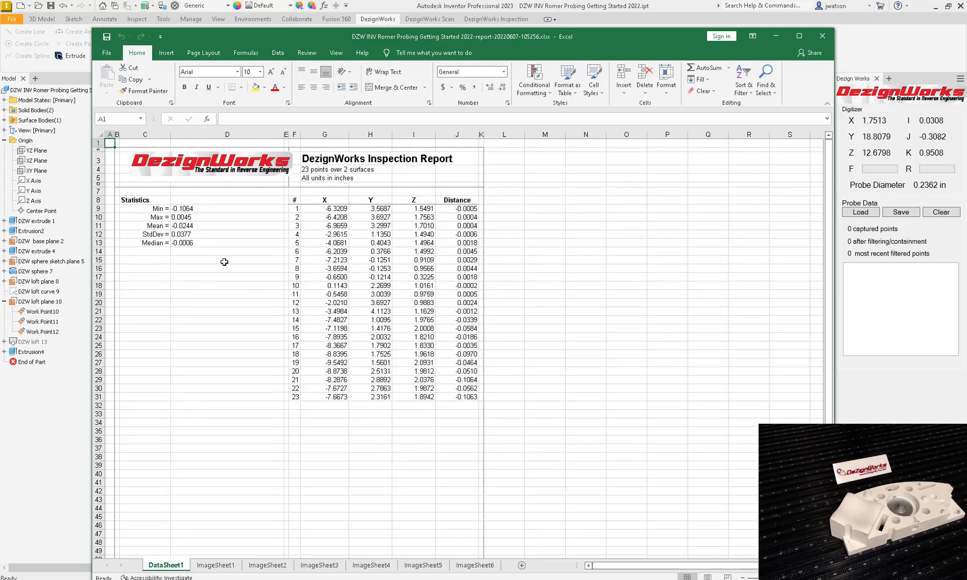
left_click(224, 568)
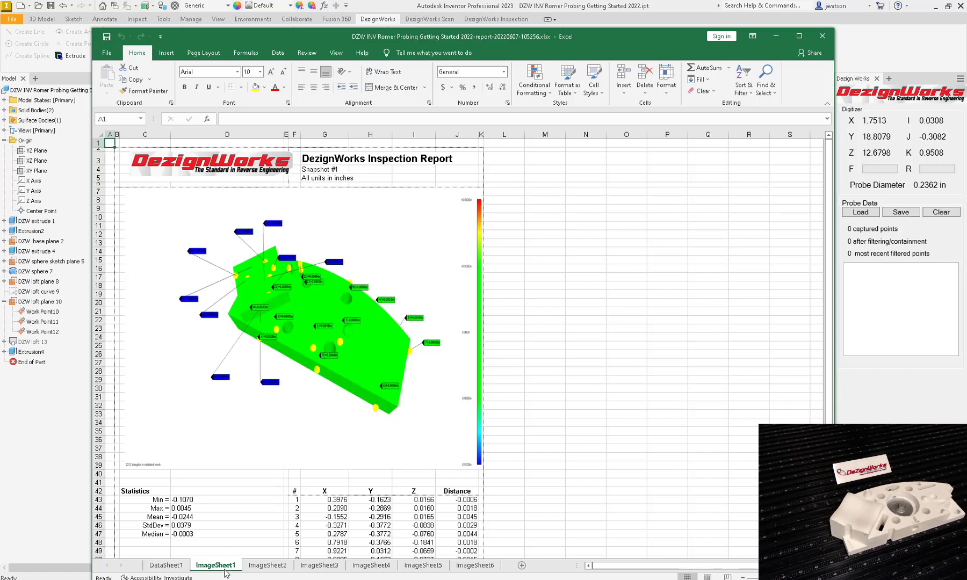
Close the Excel inspection report, return to Inventor, and cut a probed circular hole 0.2734 in deep into the plate's long straight side face.
left_click_drag(829, 253, 814, 229)
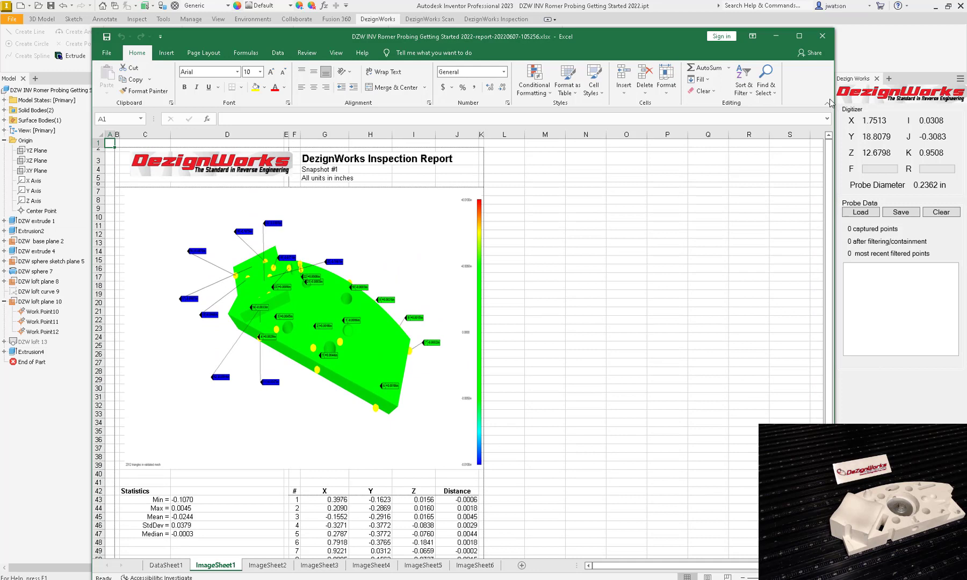
left_click(822, 36)
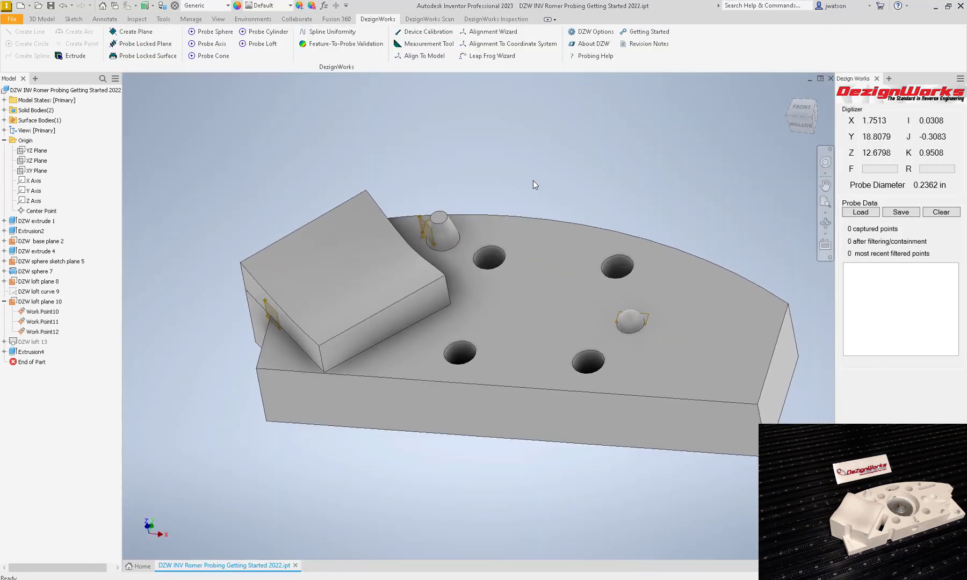
left_click(532, 331)
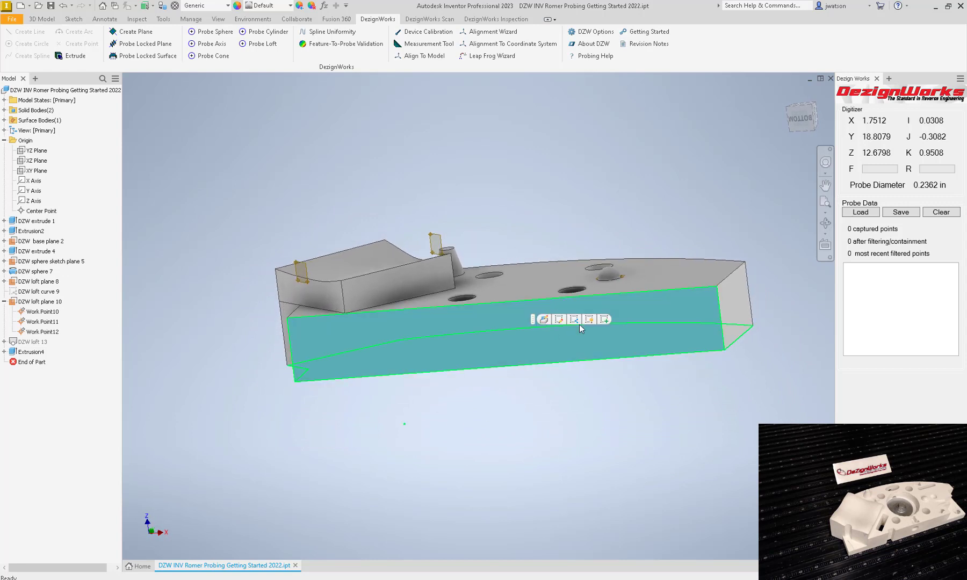
key("s")
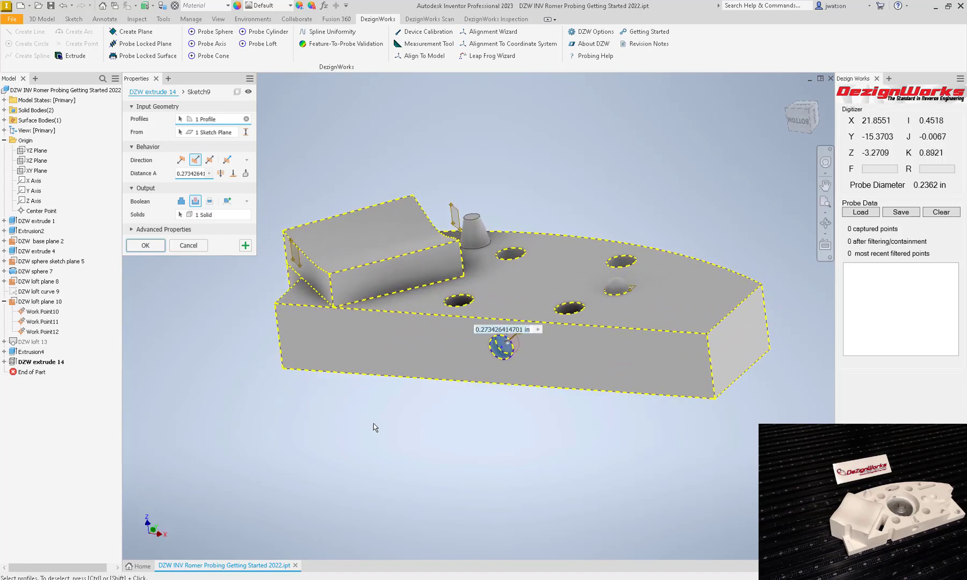
left_click(144, 248)
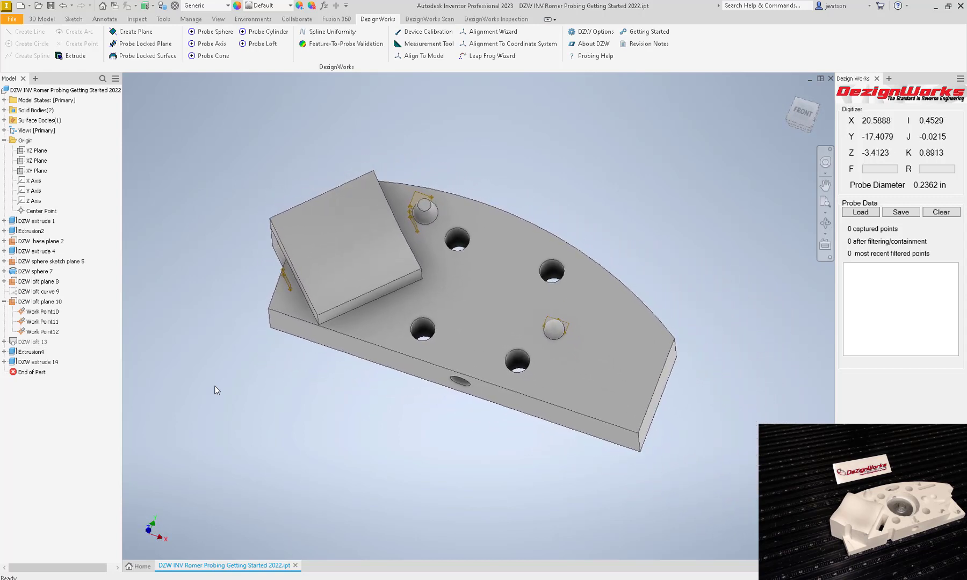
Probe a fixed circle with Hole compensation between the four holes on the plate's top face and cut it 0.546 in deep.
left_click(483, 290)
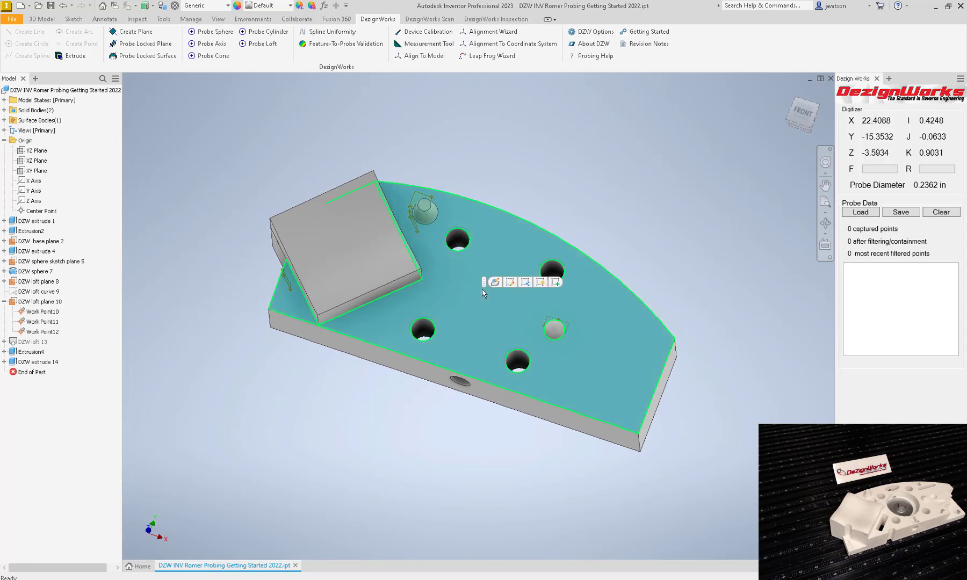
left_click(555, 282)
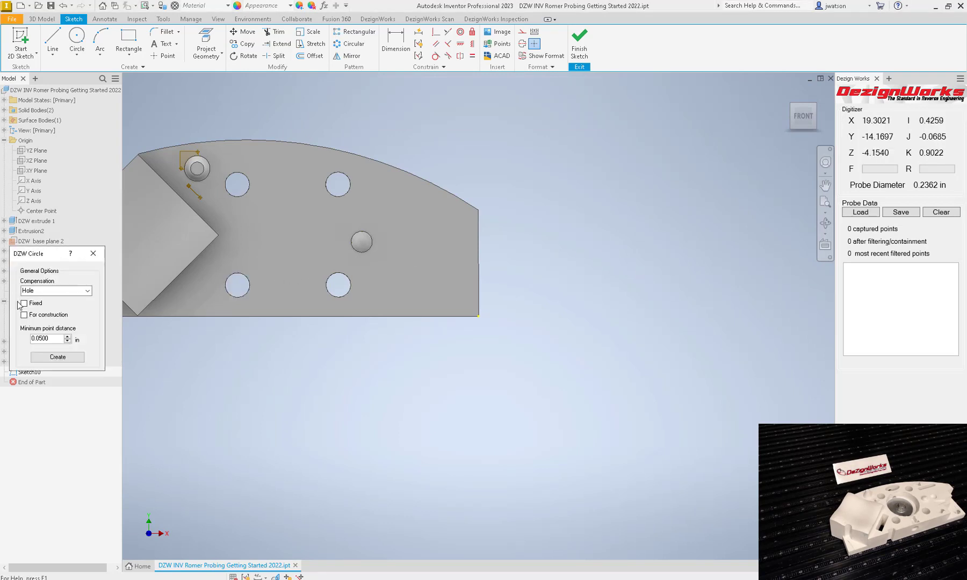
left_click(25, 303)
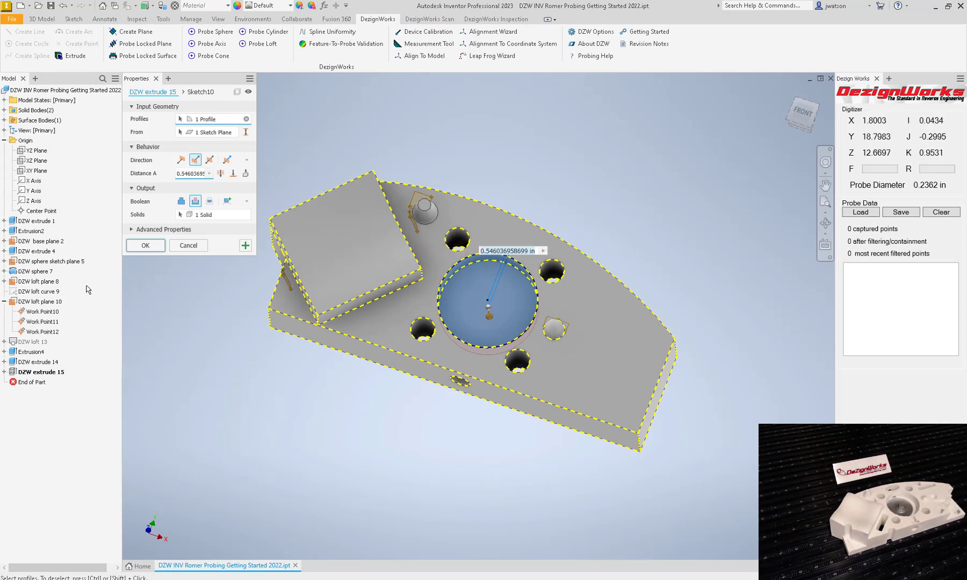
left_click(146, 247)
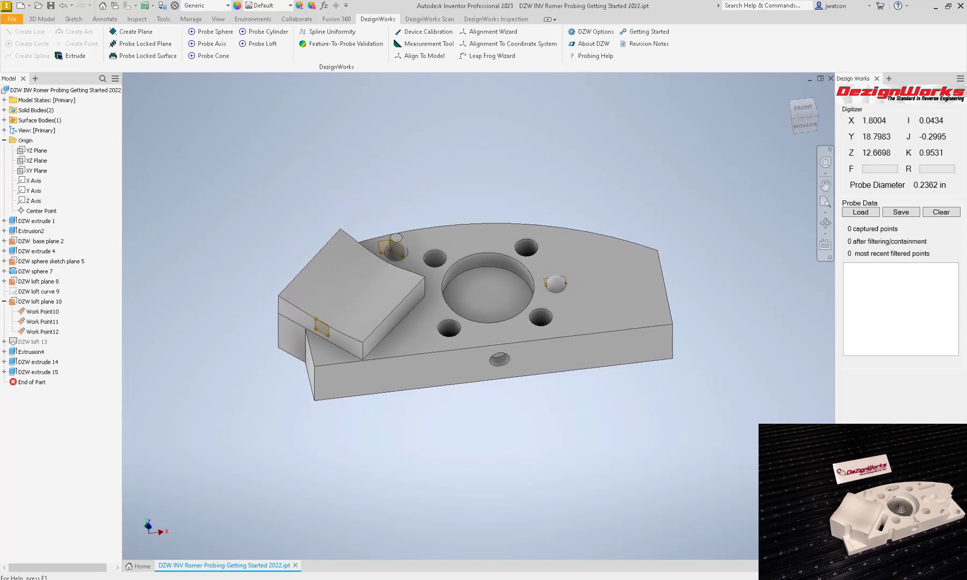
left_click(760, 579)
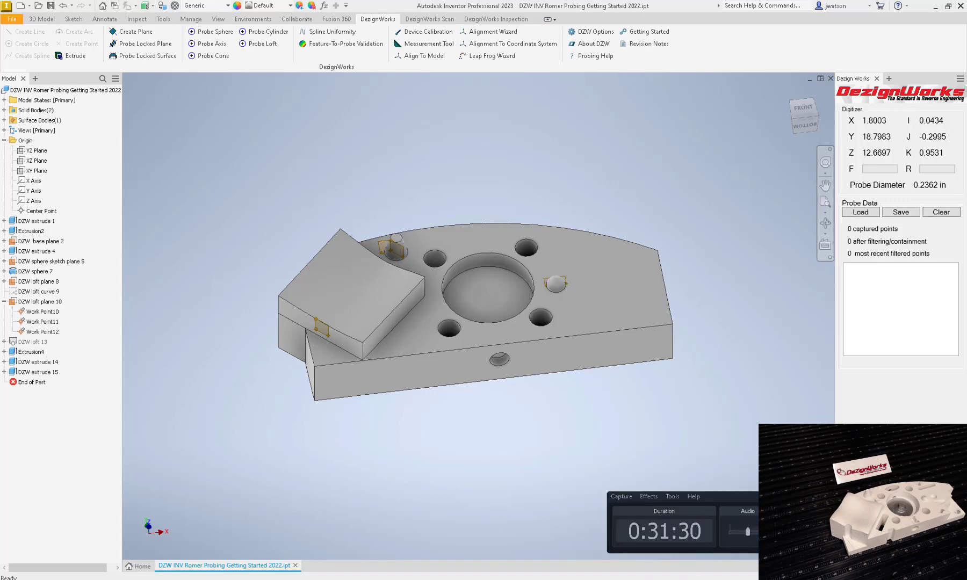